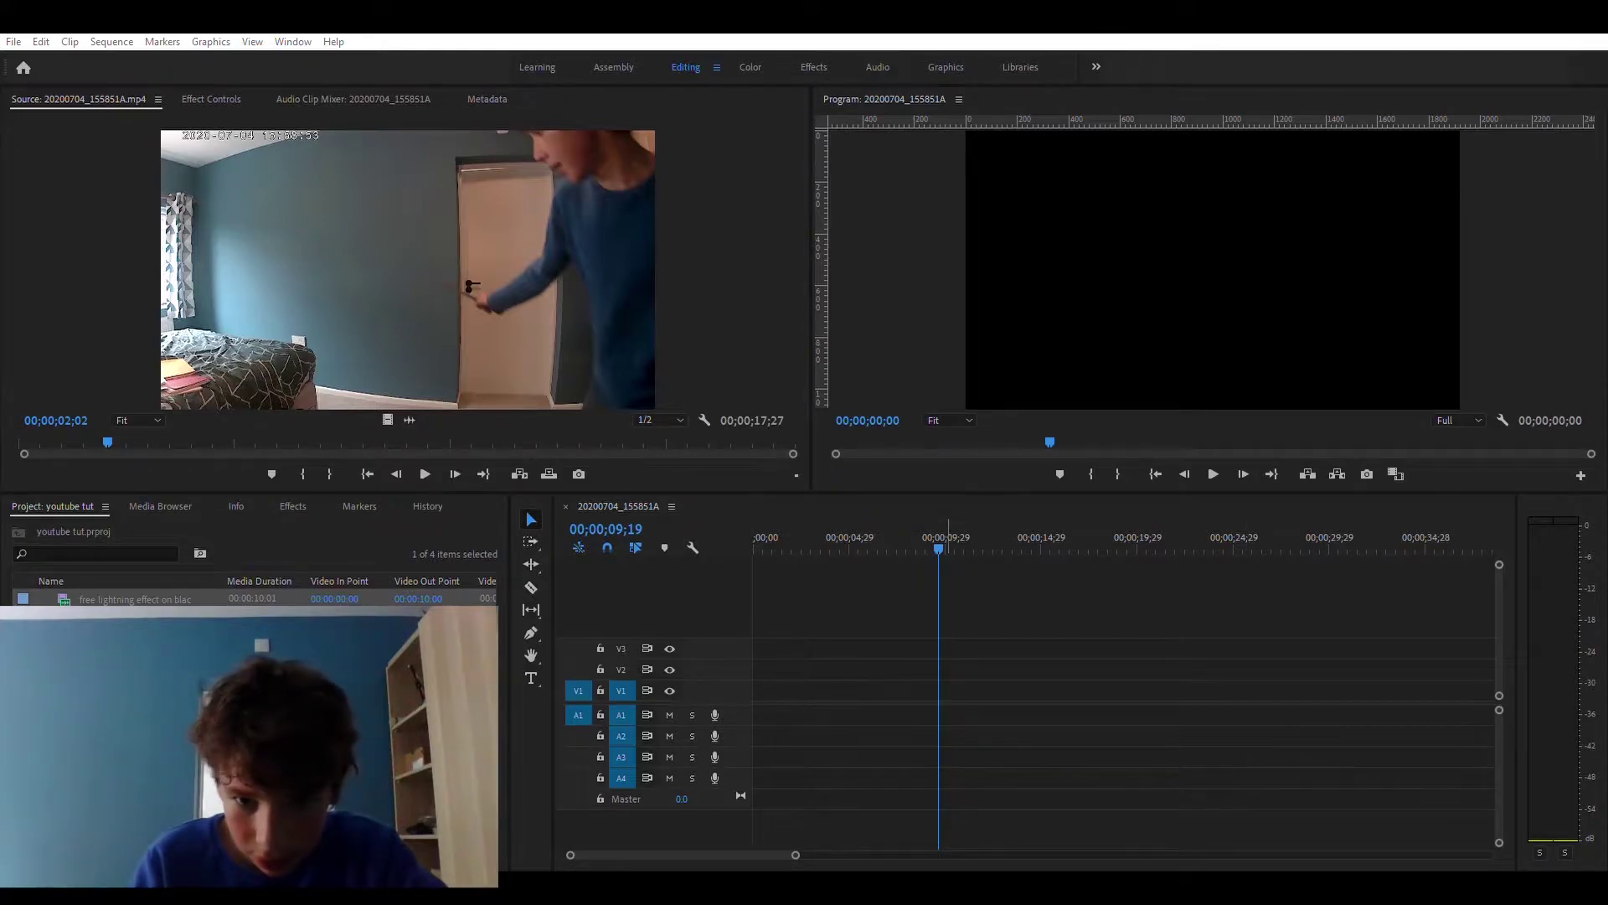
# Place clips 20200704_155851A.mp4 and 20200704_155921A.mp4 on track V2, the first at the sequence start and the second after a gap
pyautogui.moveTo(134, 621); pyautogui.dragTo(757, 670)
pyautogui.doubleClick(134, 642)
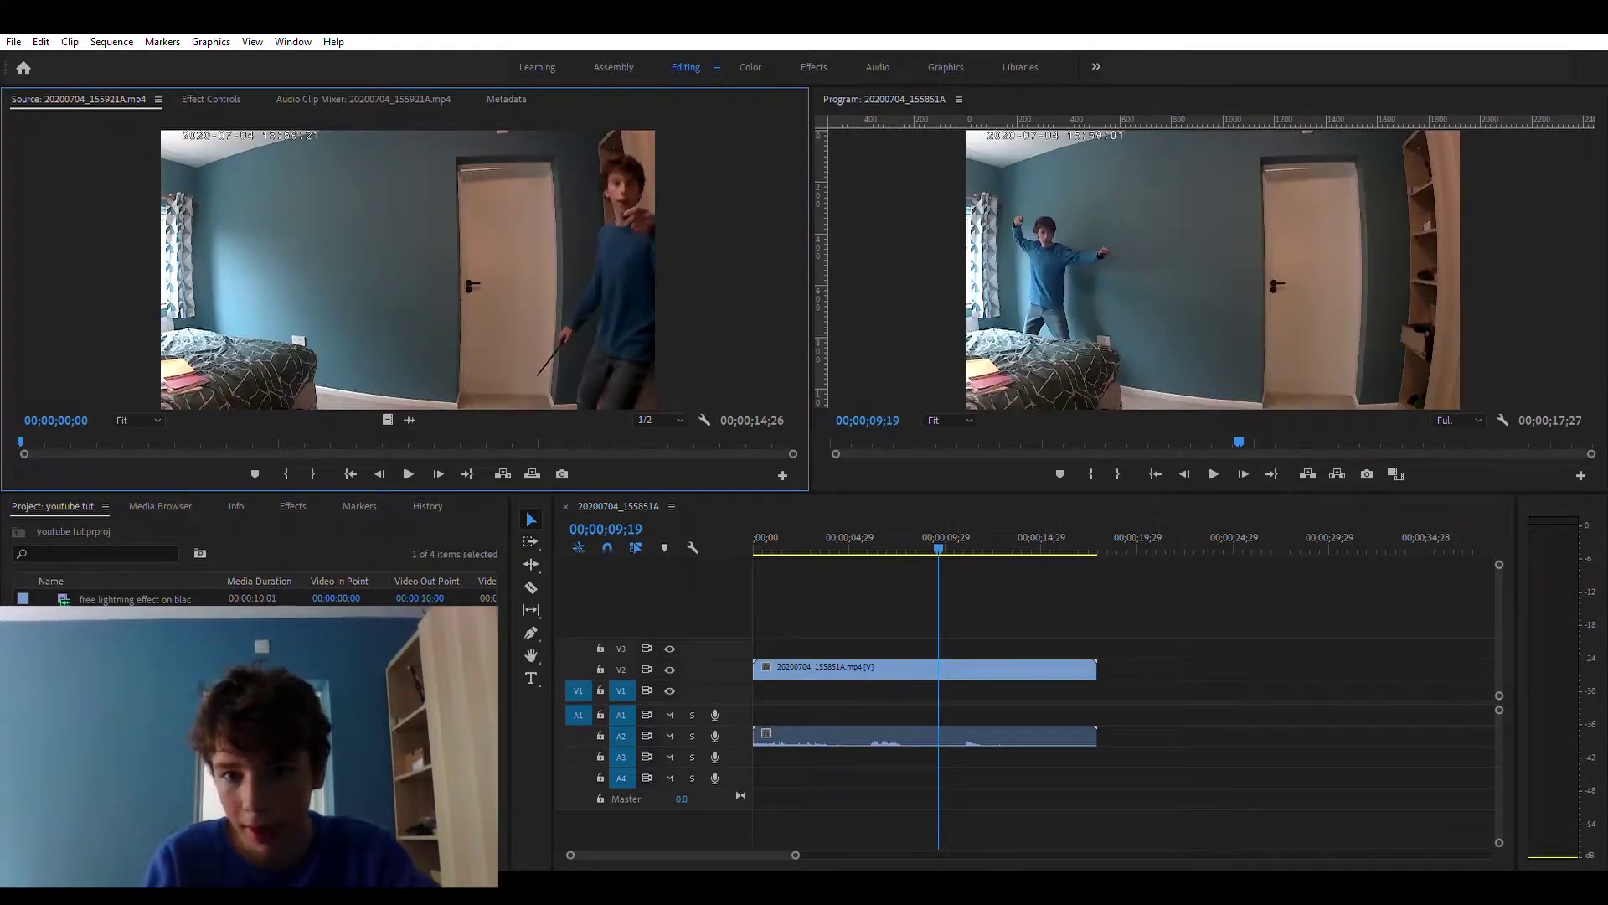
pyautogui.click(134, 641)
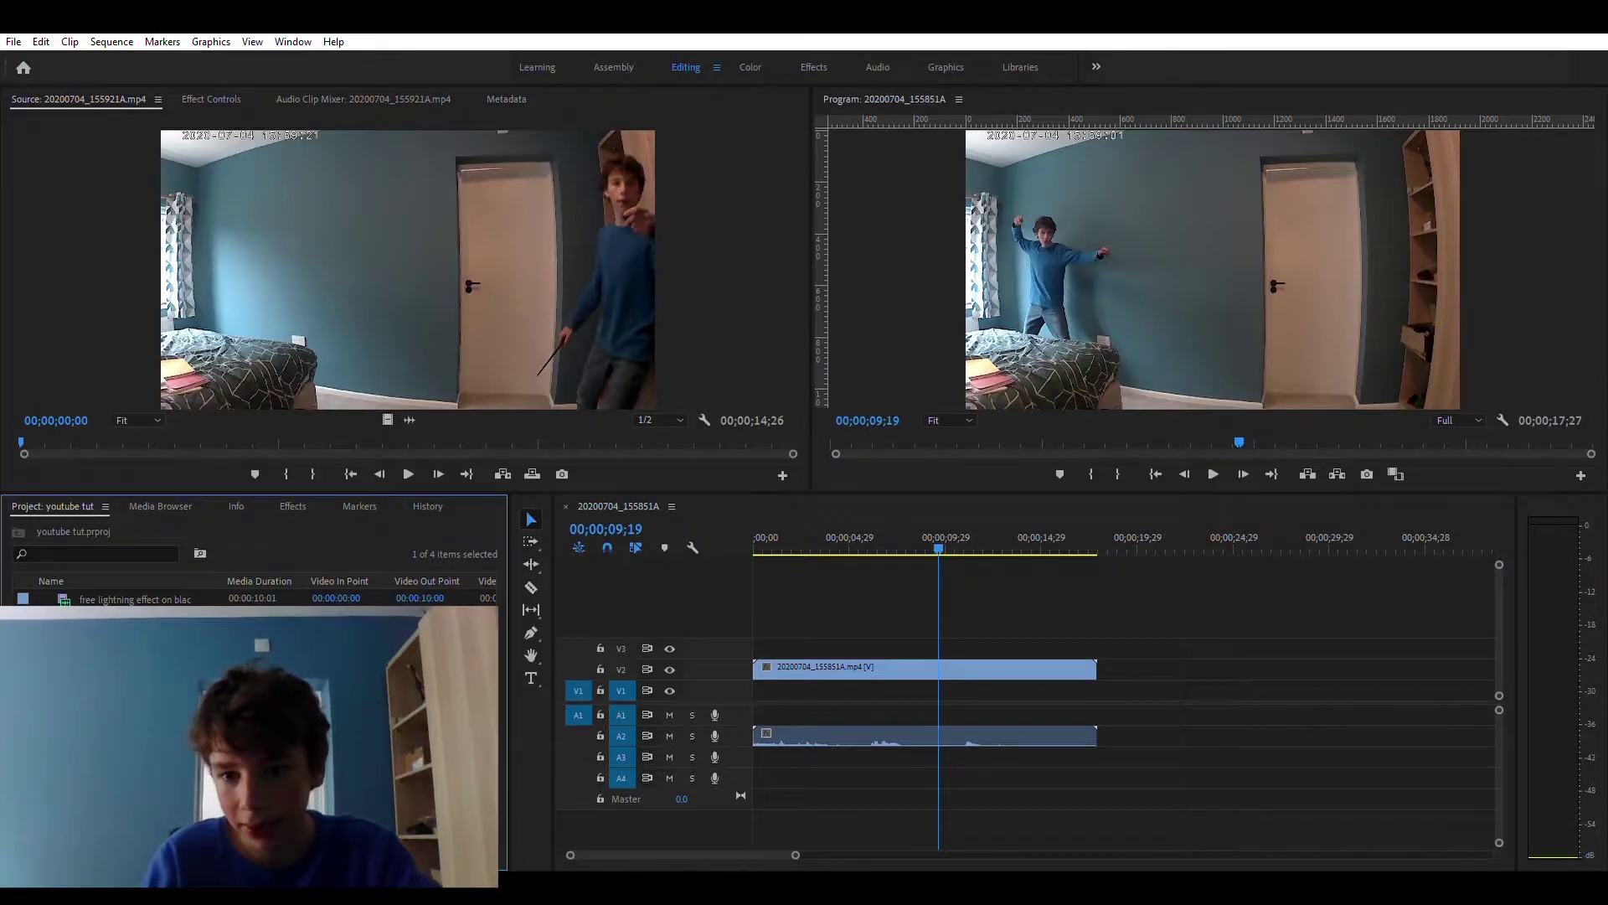
pyautogui.moveTo(134, 641); pyautogui.dragTo(1177, 672)
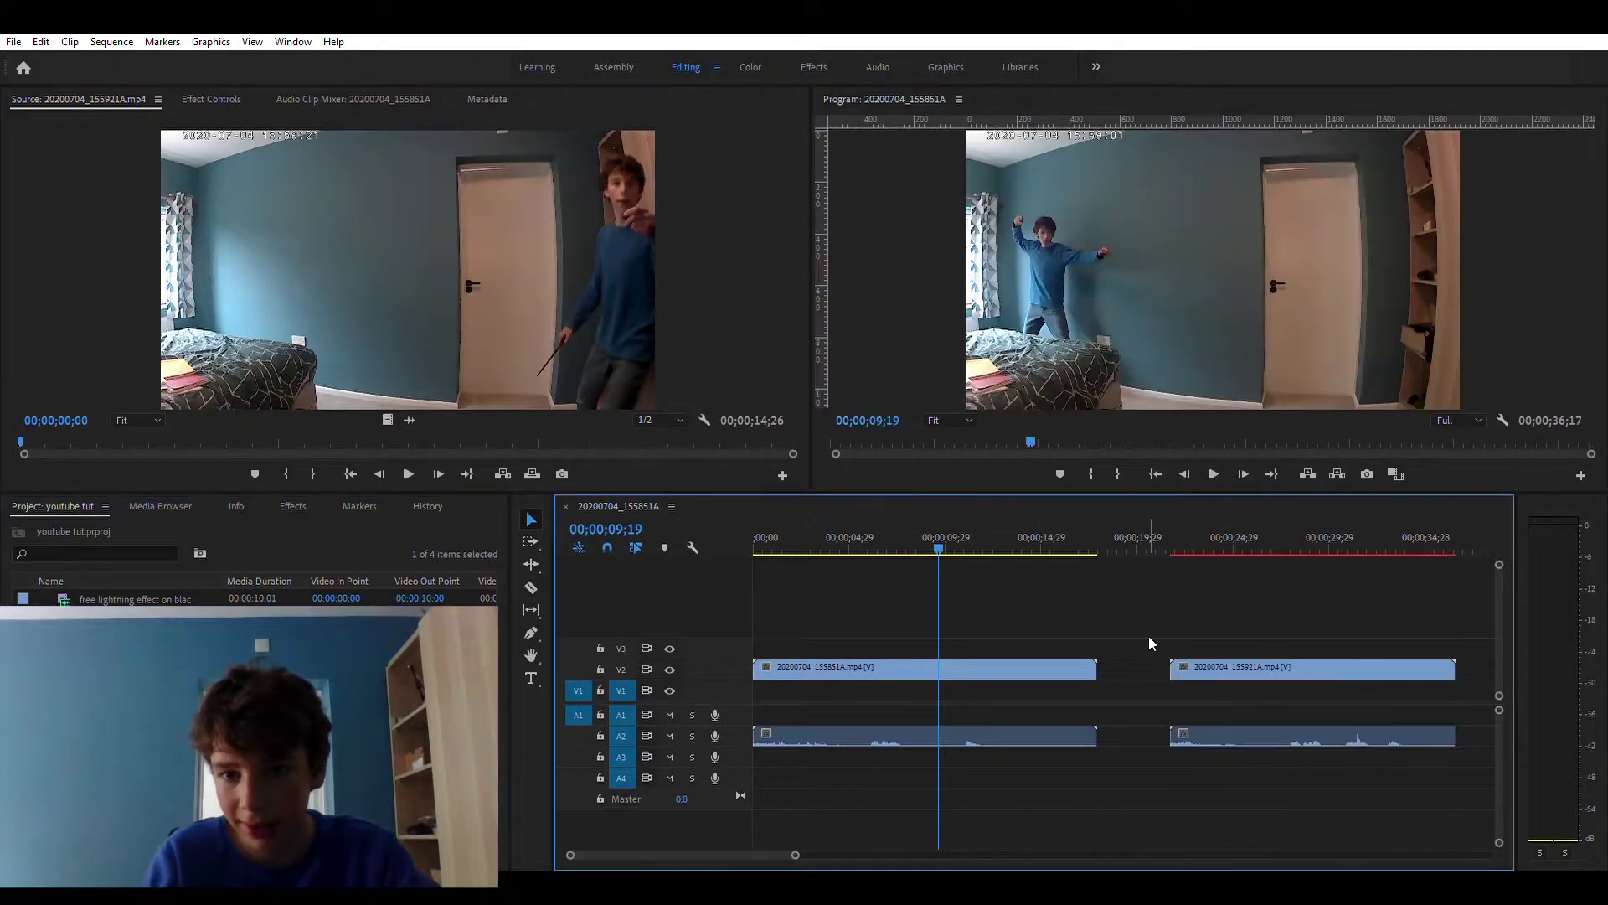
# Trim the opening of clip 20200704_155851A.mp4 up to about 00;00;05;16, keeping the remainder at the sequence start
pyautogui.moveTo(953, 579); pyautogui.dragTo(814, 645)
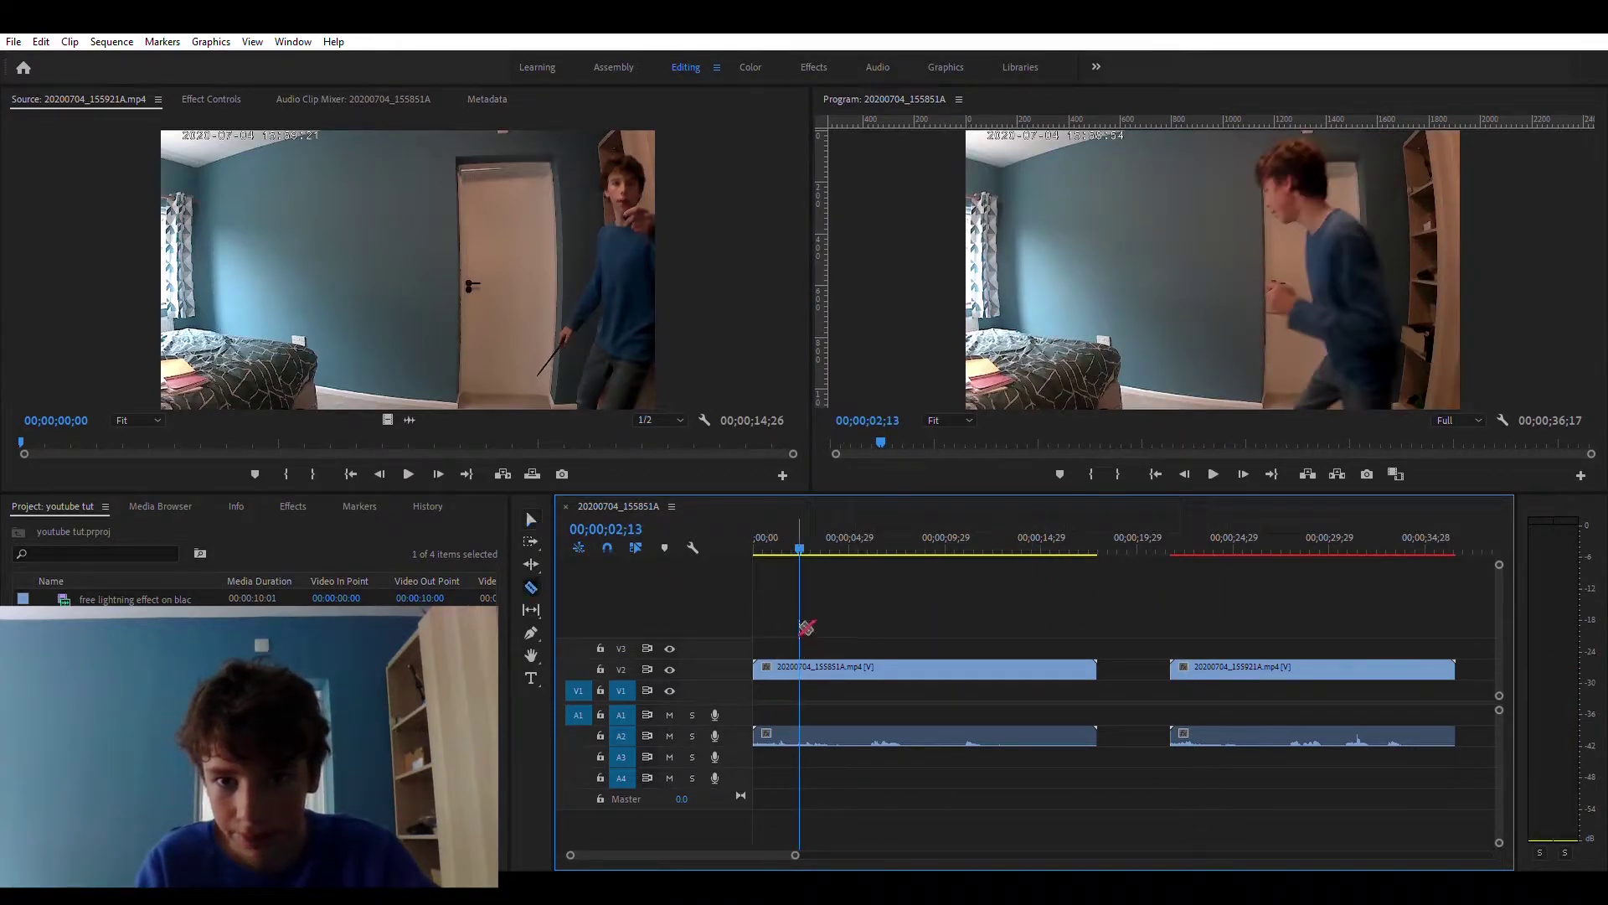
pyautogui.click(530, 519)
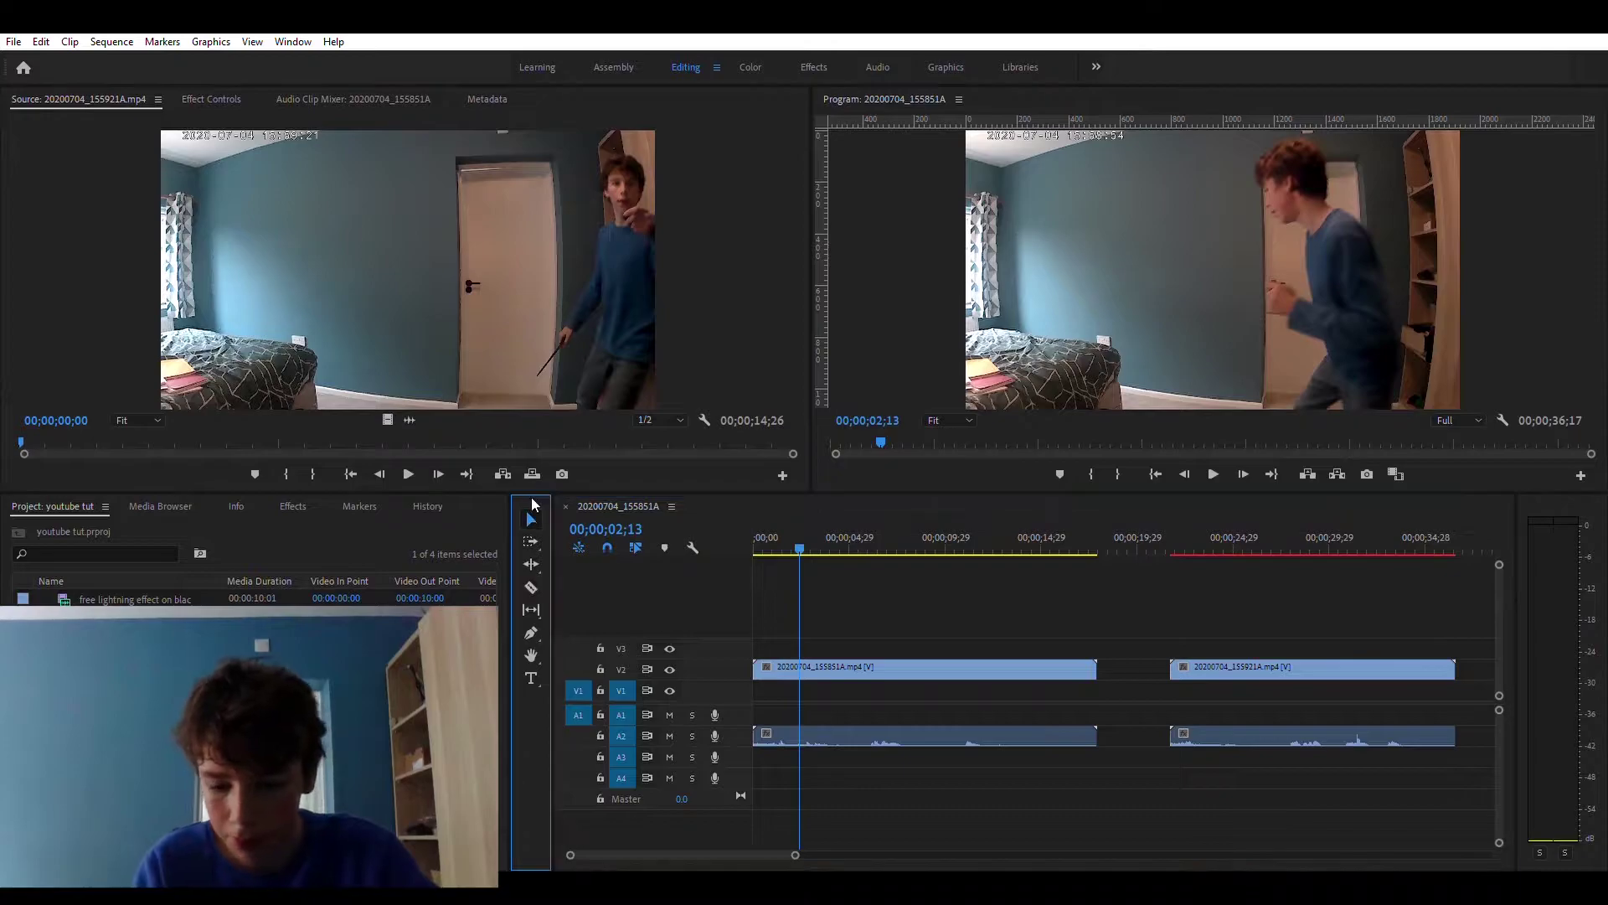
pyautogui.press('space')
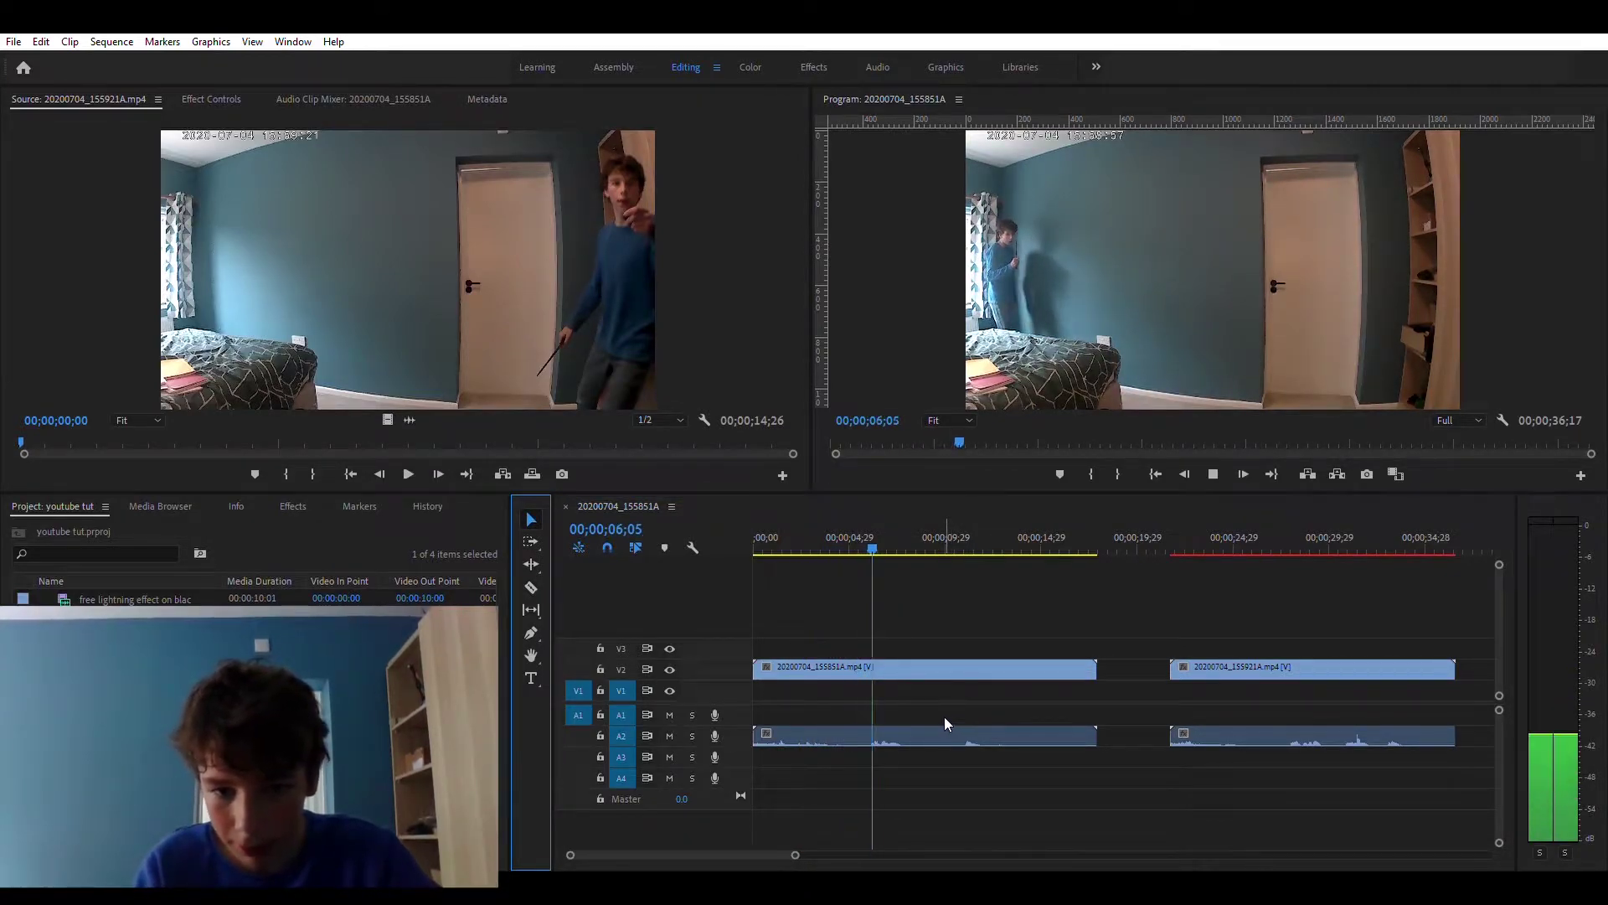
pyautogui.press('space')
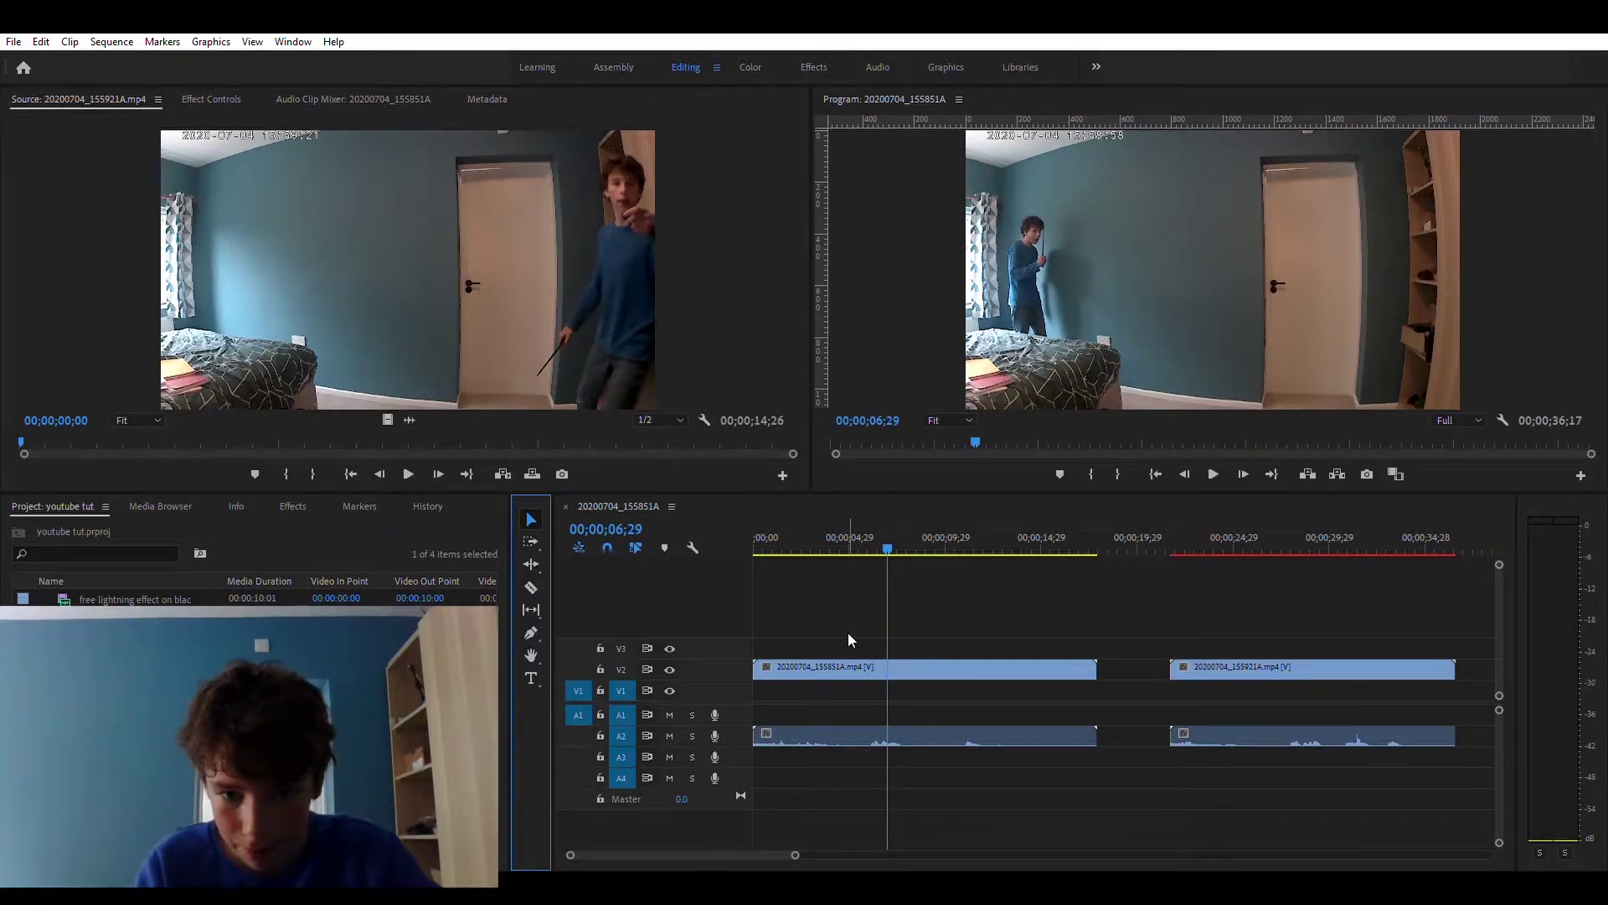
pyautogui.moveTo(891, 618); pyautogui.dragTo(862, 621)
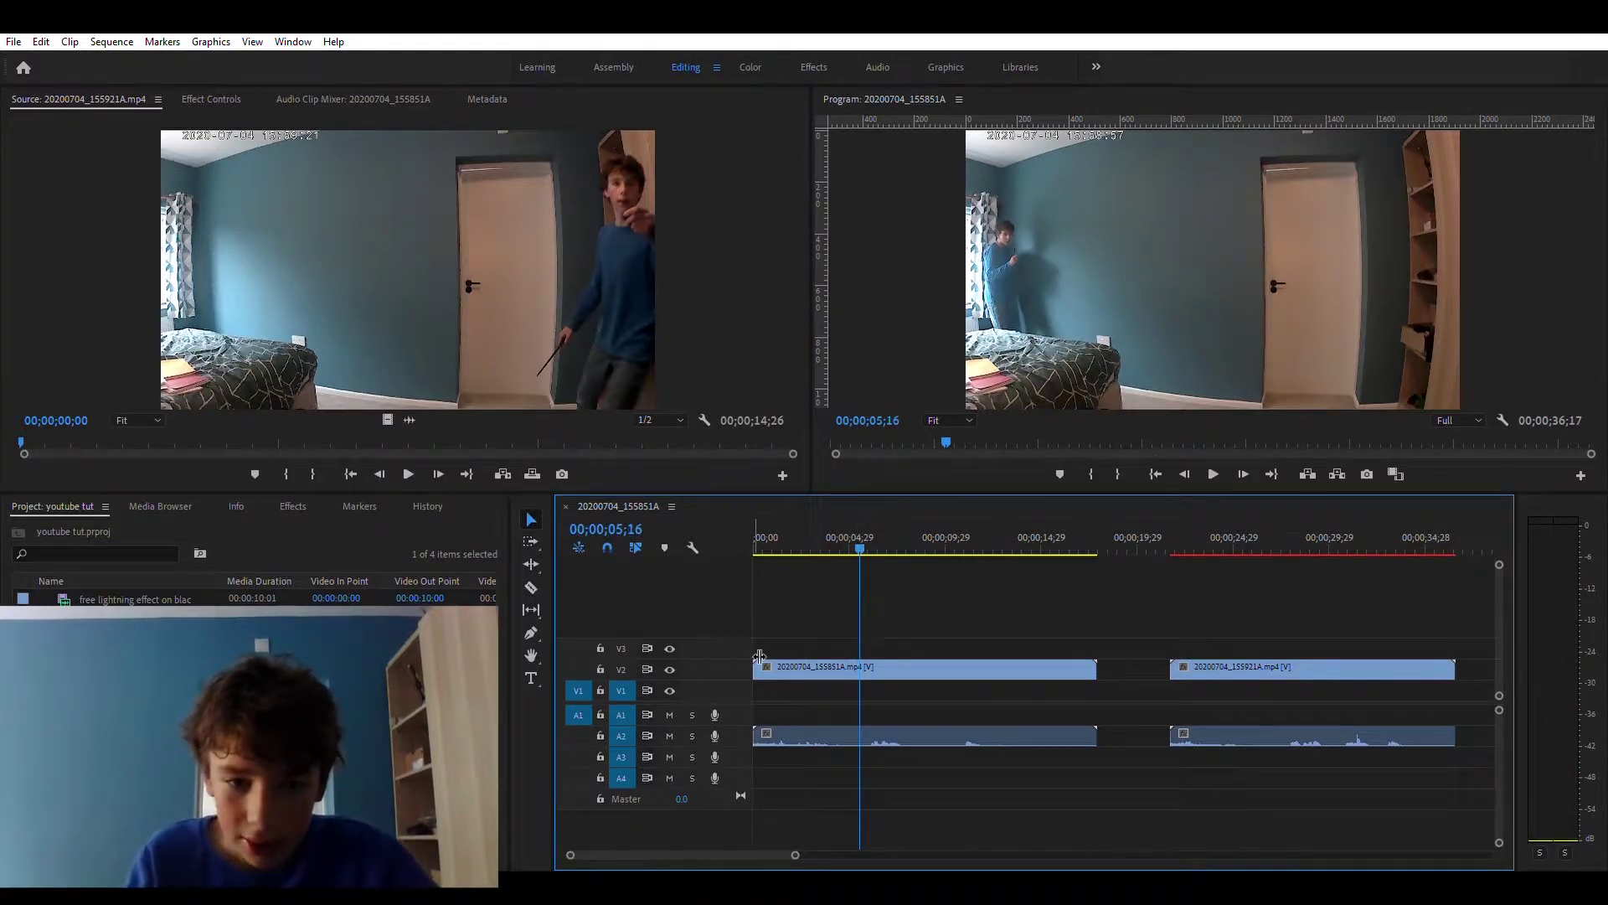
pyautogui.moveTo(758, 662)
pyautogui.mouseDown()
pyautogui.moveTo(860, 663)
pyautogui.moveTo(789, 664)
pyautogui.mouseUp()
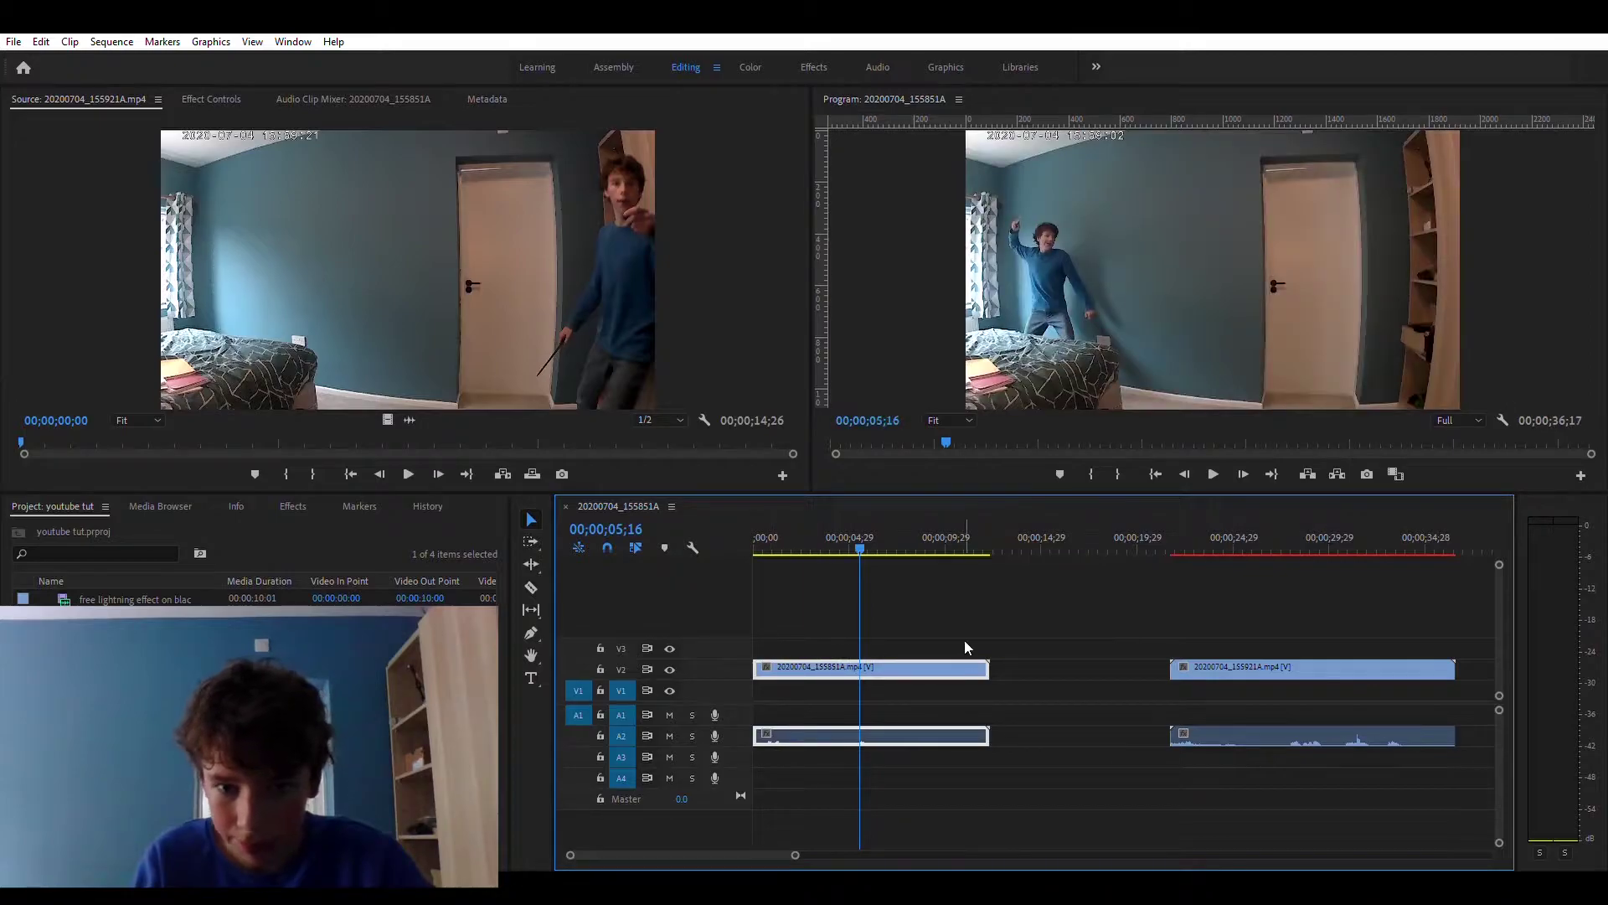
# Play back the trimmed first clip and shorten its end to about 00;00;11;22
pyautogui.press('Home')
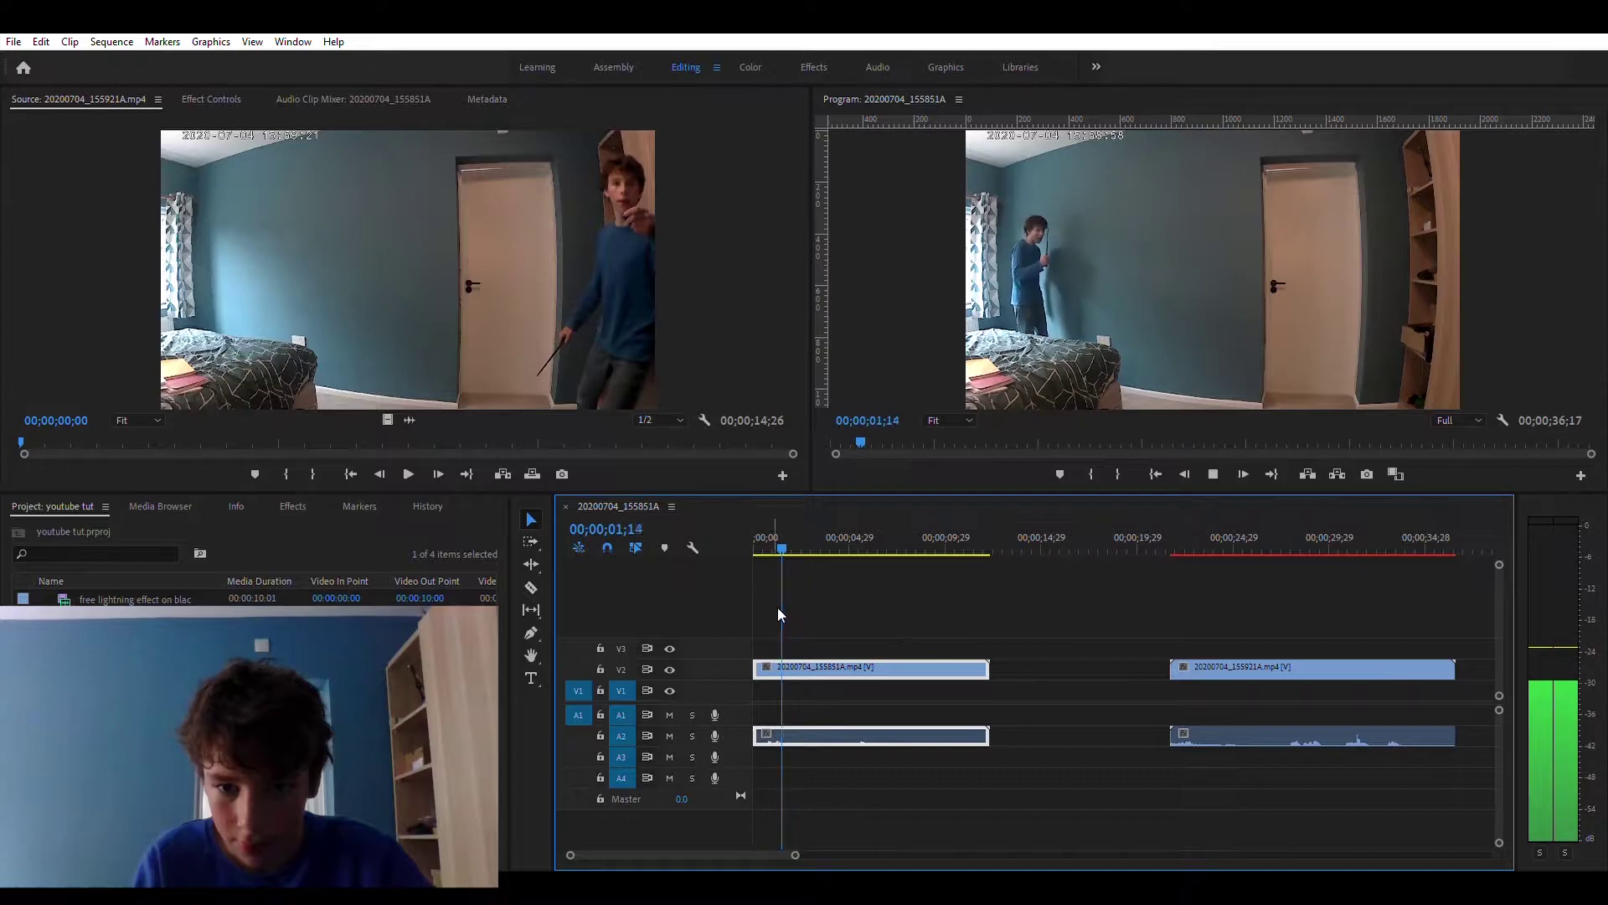
pyautogui.press('space')
pyautogui.moveTo(794, 612); pyautogui.dragTo(950, 620)
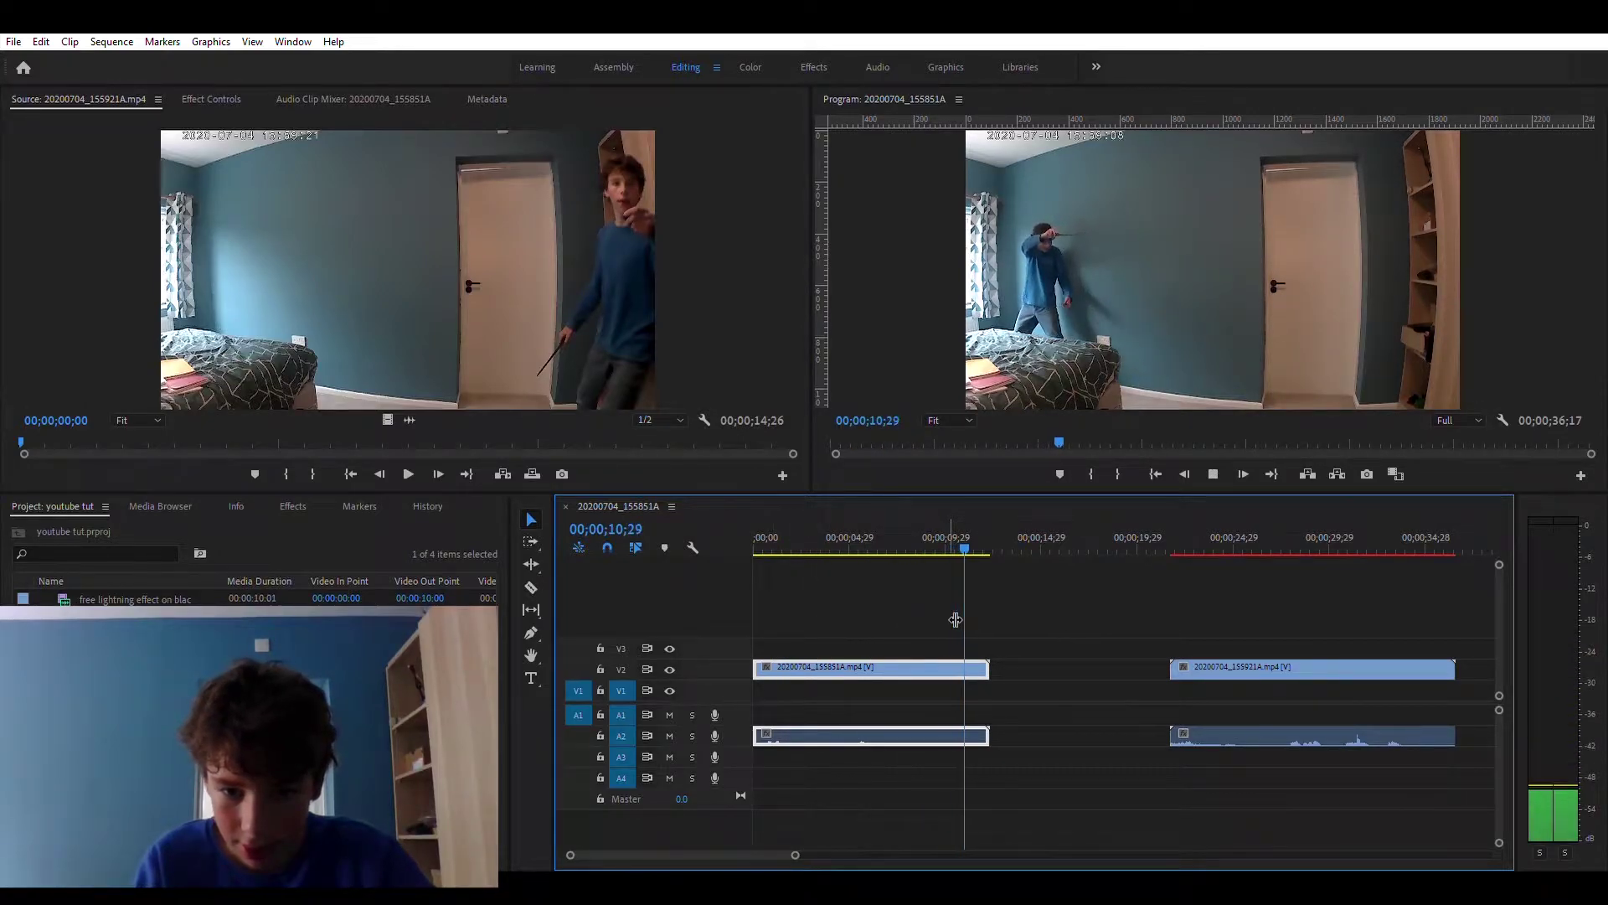
pyautogui.press('space')
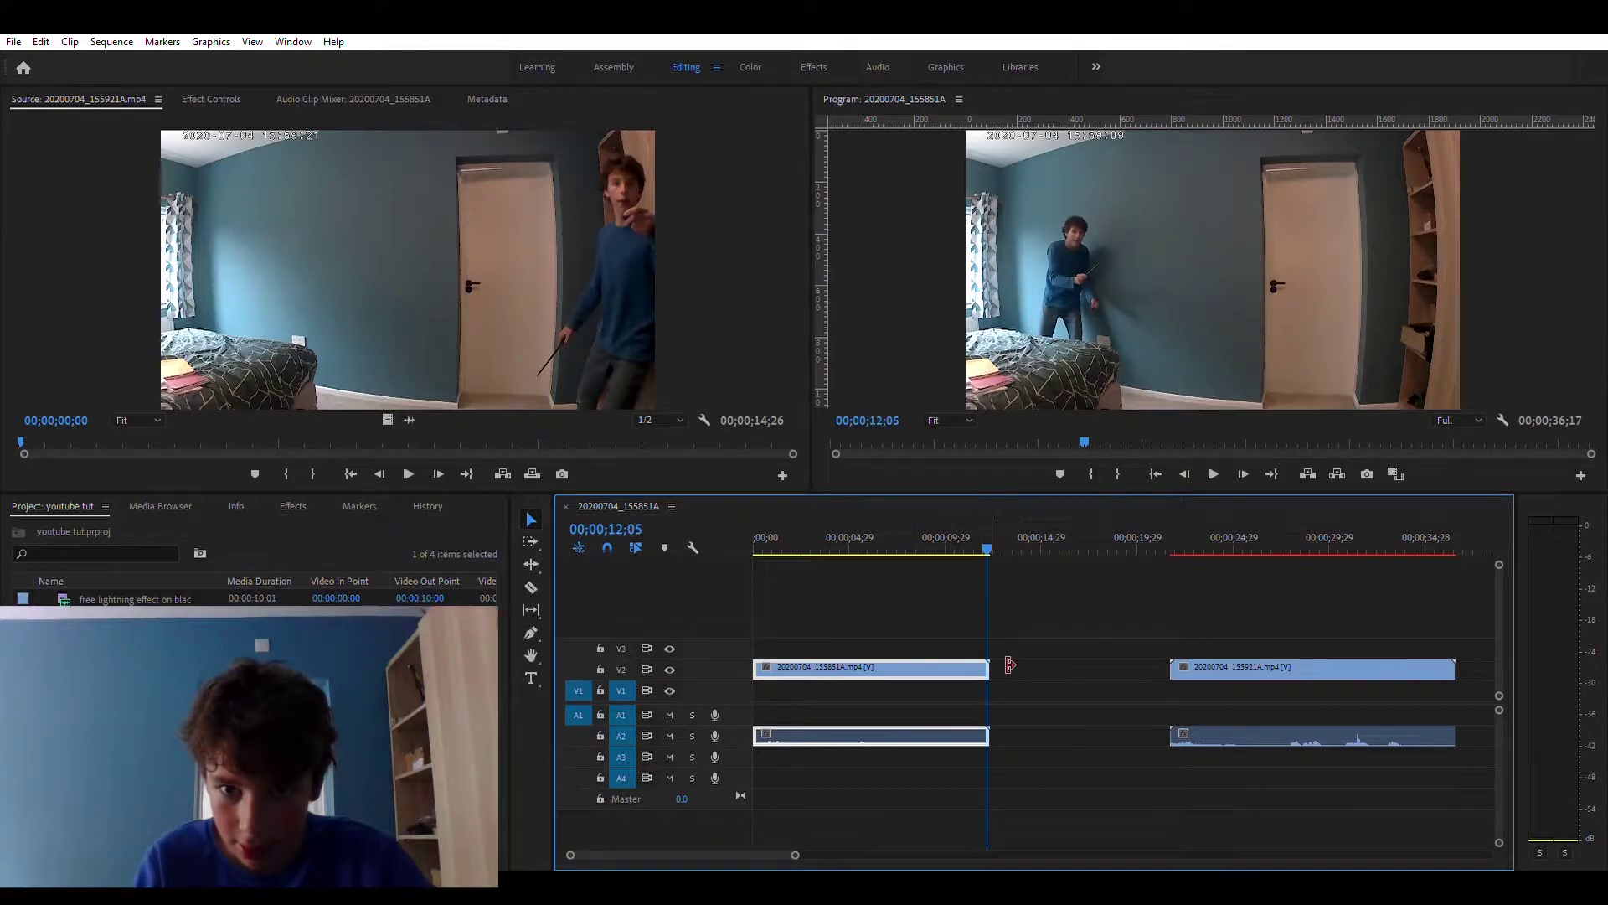
pyautogui.moveTo(997, 664); pyautogui.dragTo(1178, 625)
# Trim the opening of clip 20200704_155921A.mp4 up to about 00;00;26;24 and move its video to V4, just after the first clip
pyautogui.press('Up')
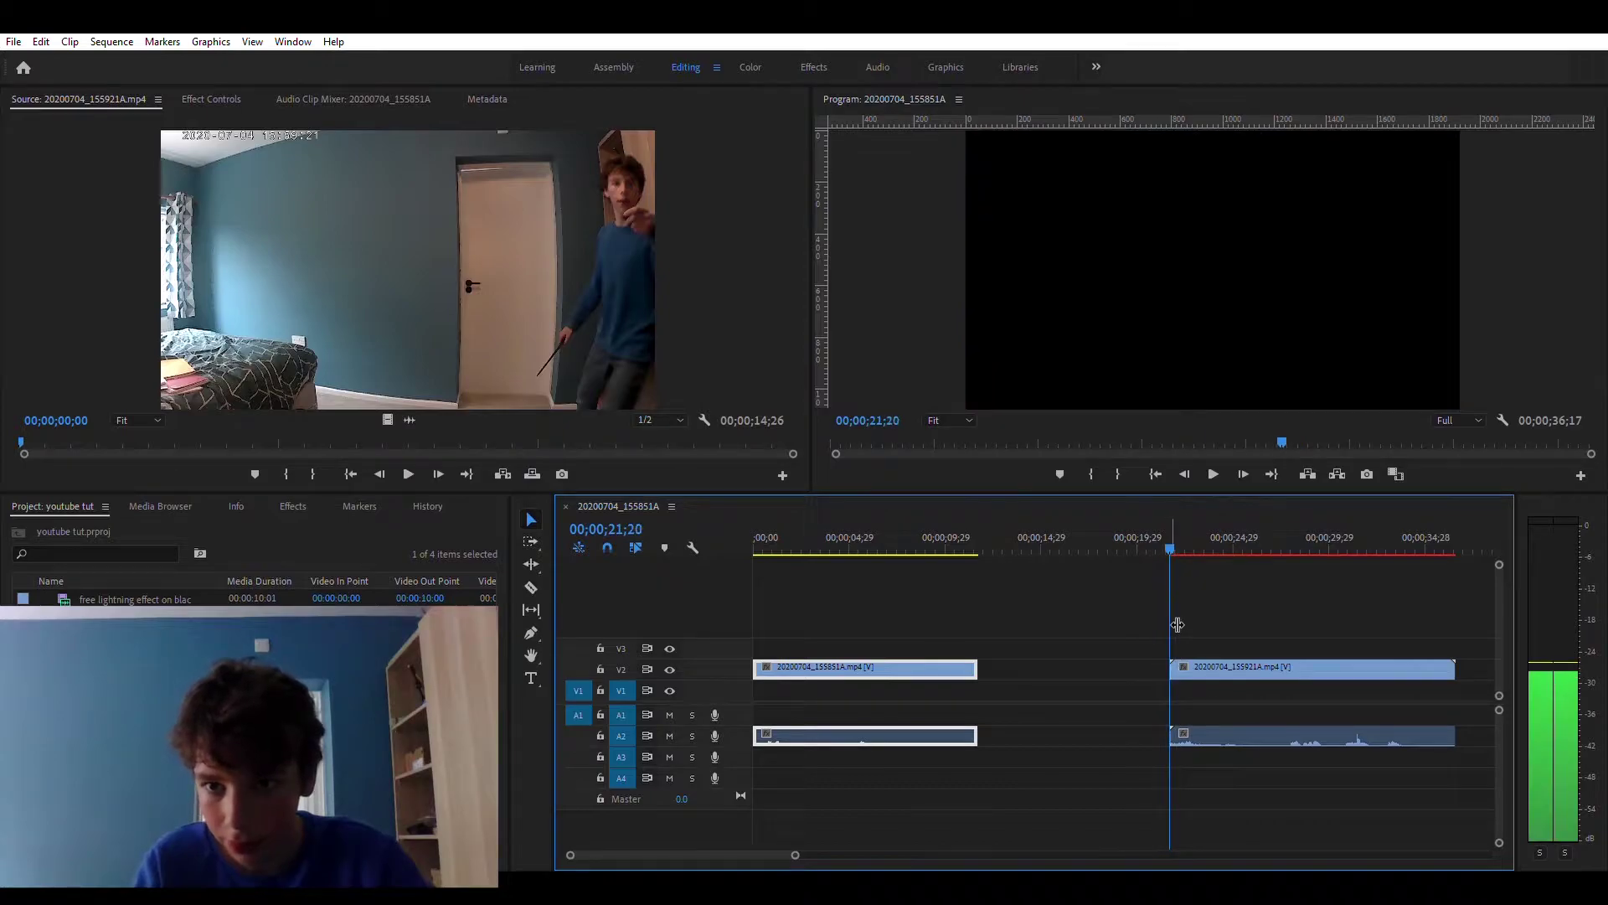
pyautogui.press('space')
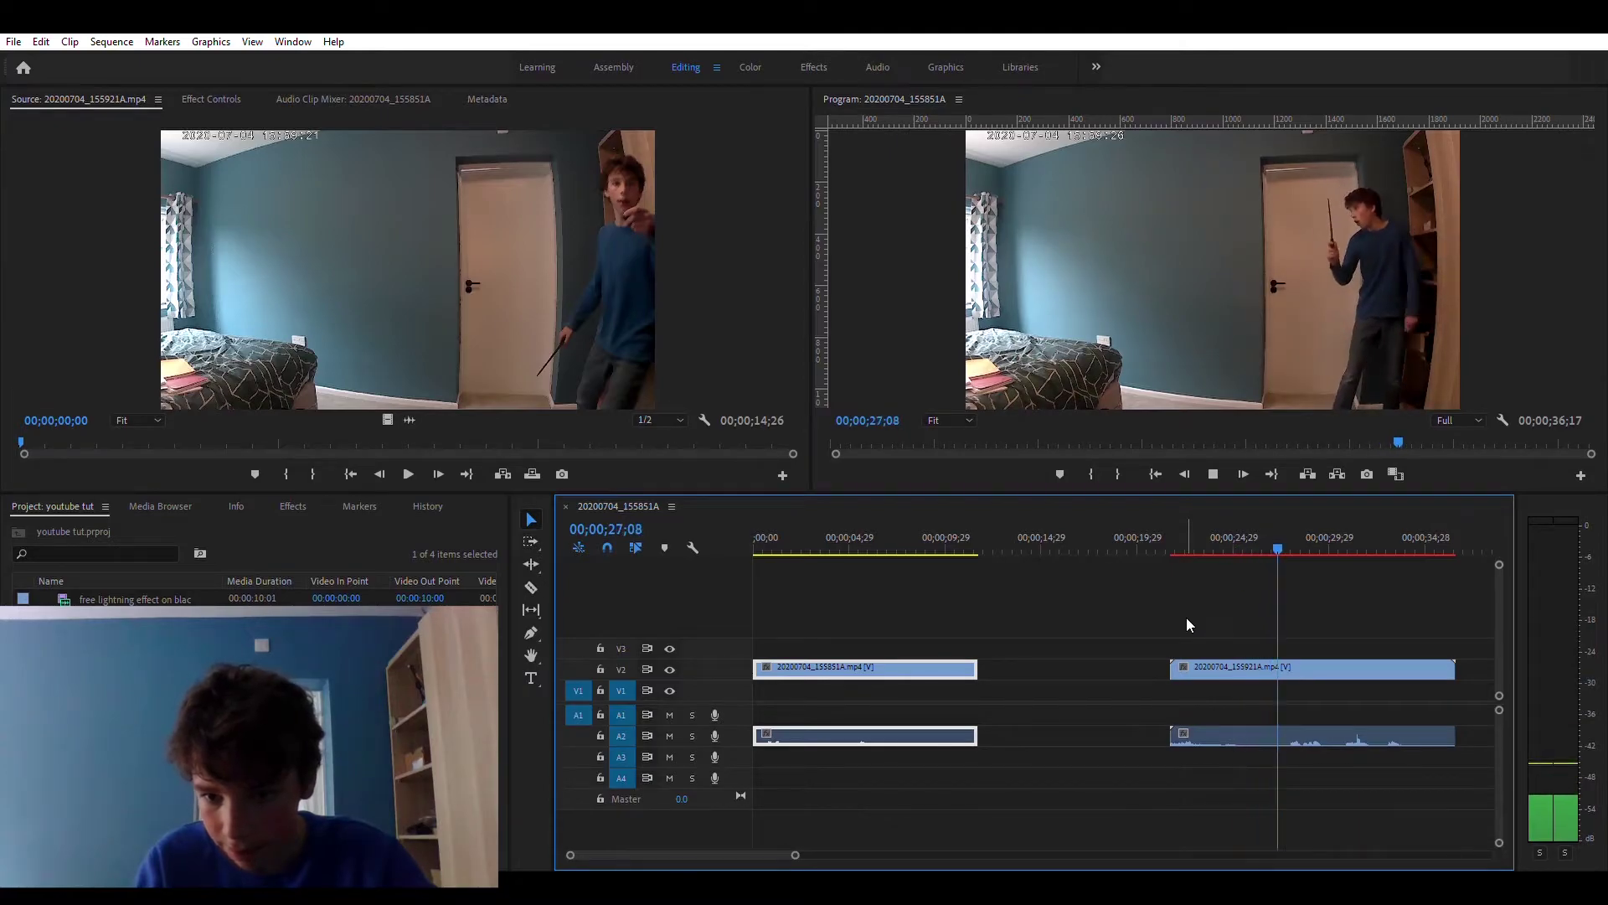
pyautogui.press('space')
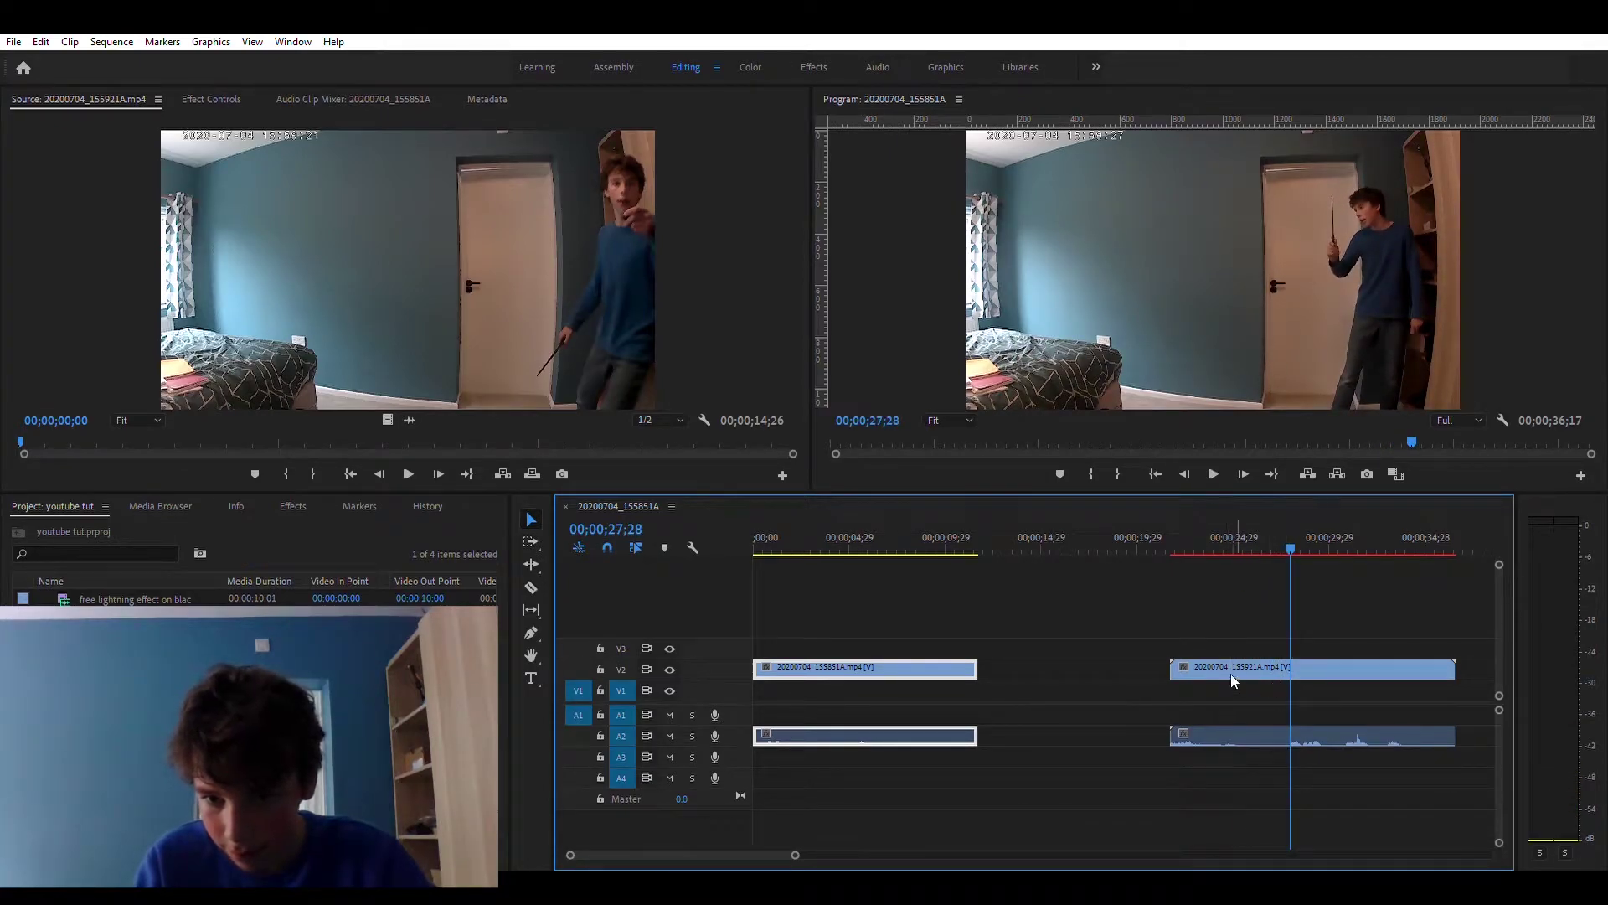
pyautogui.moveTo(1296, 629); pyautogui.dragTo(1276, 631)
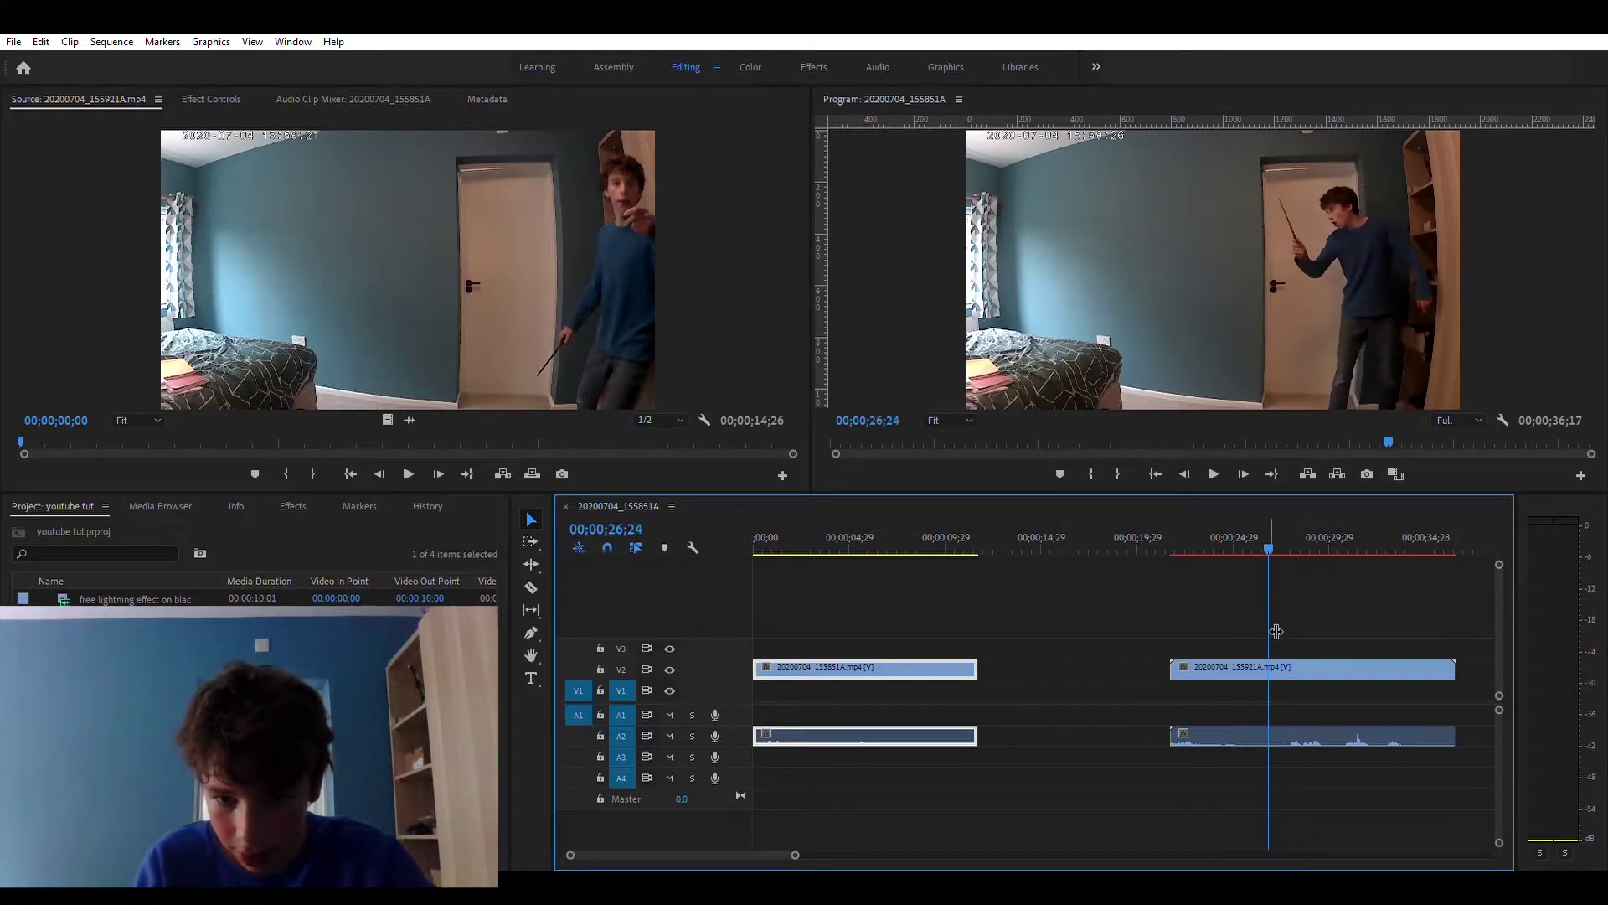
pyautogui.moveTo(1181, 665); pyautogui.dragTo(1043, 624)
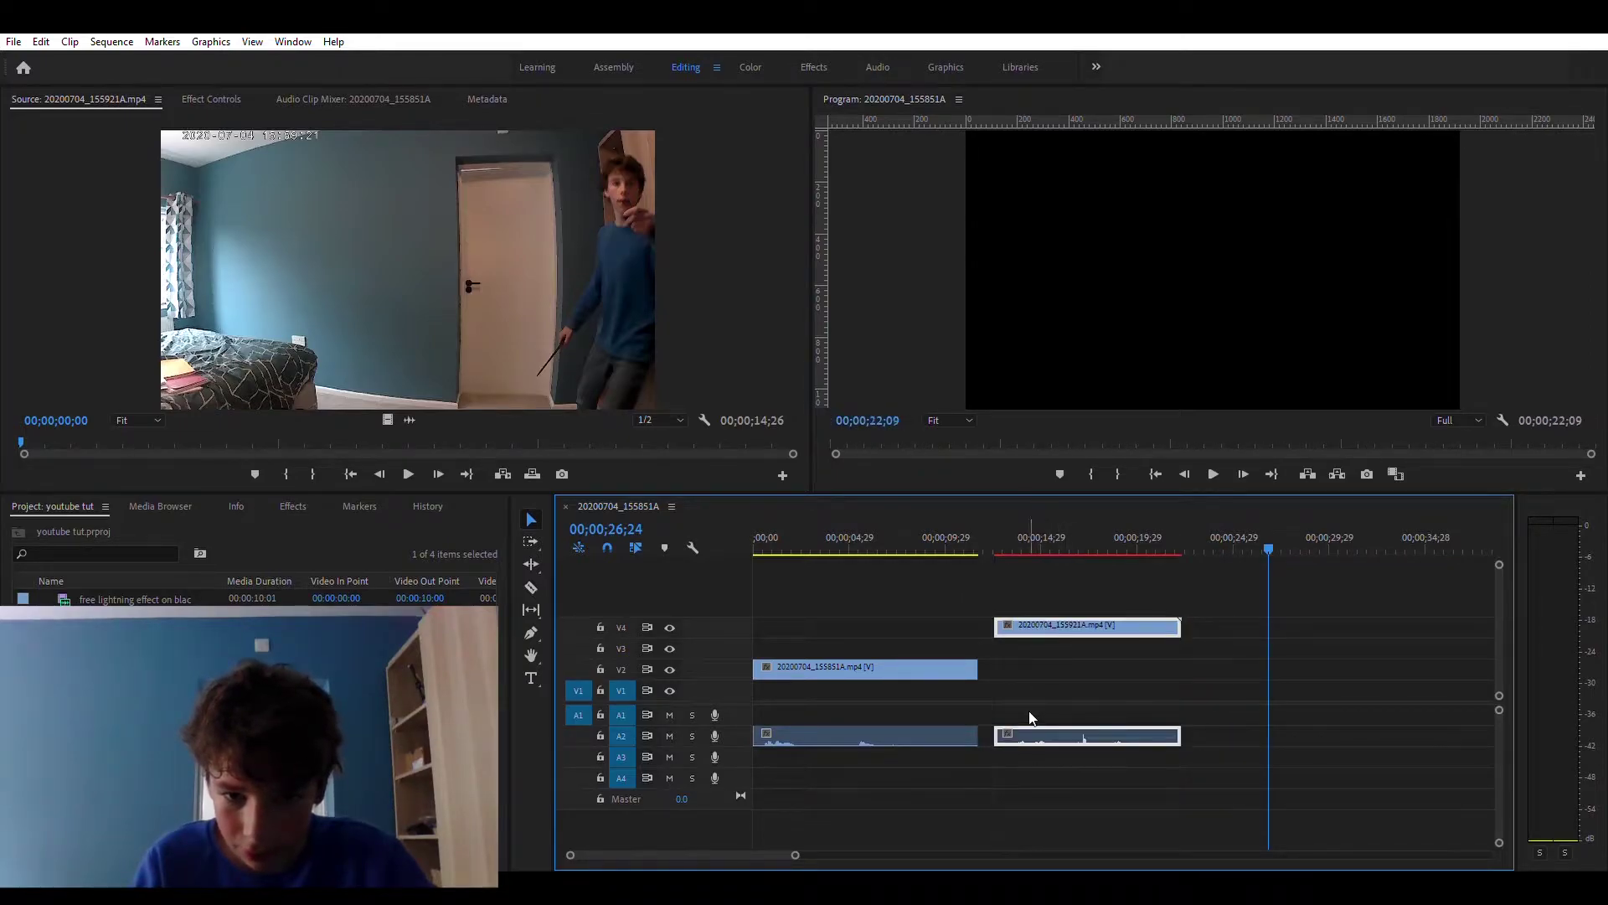
# Stack both clips at the sequence start, with 20200704_155921A.mp4 on V1 and A1 and 20200704_155851A.mp4 above it on V2 and A2
pyautogui.moveTo(1031, 735); pyautogui.dragTo(1032, 756)
pyautogui.moveTo(1039, 627)
pyautogui.mouseDown()
pyautogui.moveTo(802, 620)
pyautogui.moveTo(1038, 611)
pyautogui.mouseUp()
pyautogui.moveTo(860, 667); pyautogui.dragTo(863, 602)
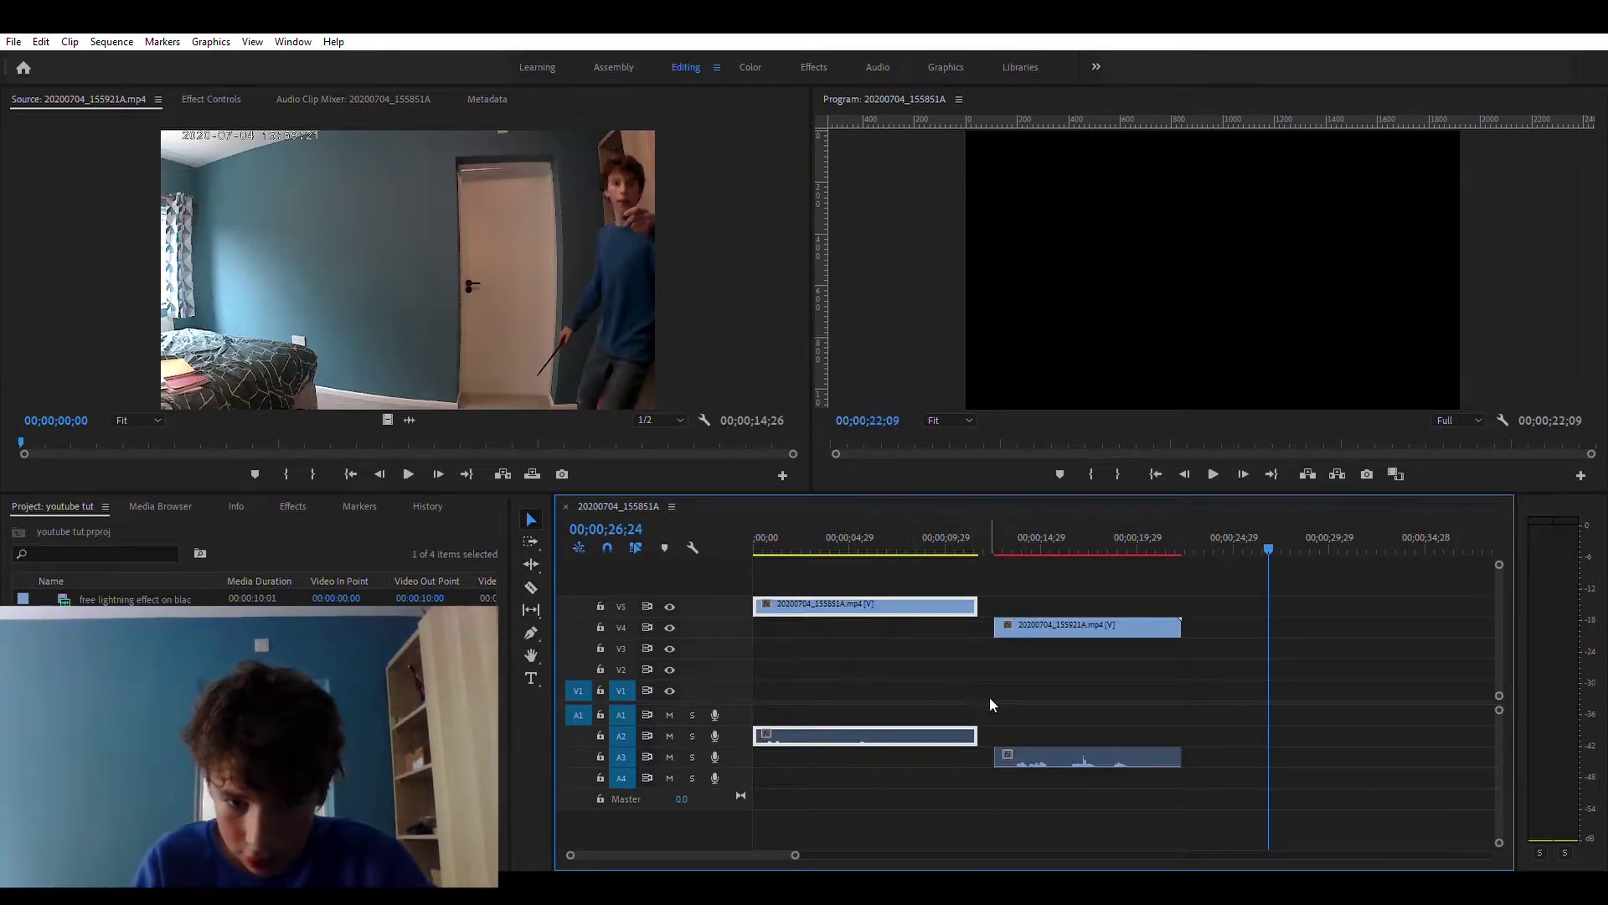
pyautogui.moveTo(1038, 756); pyautogui.dragTo(808, 700)
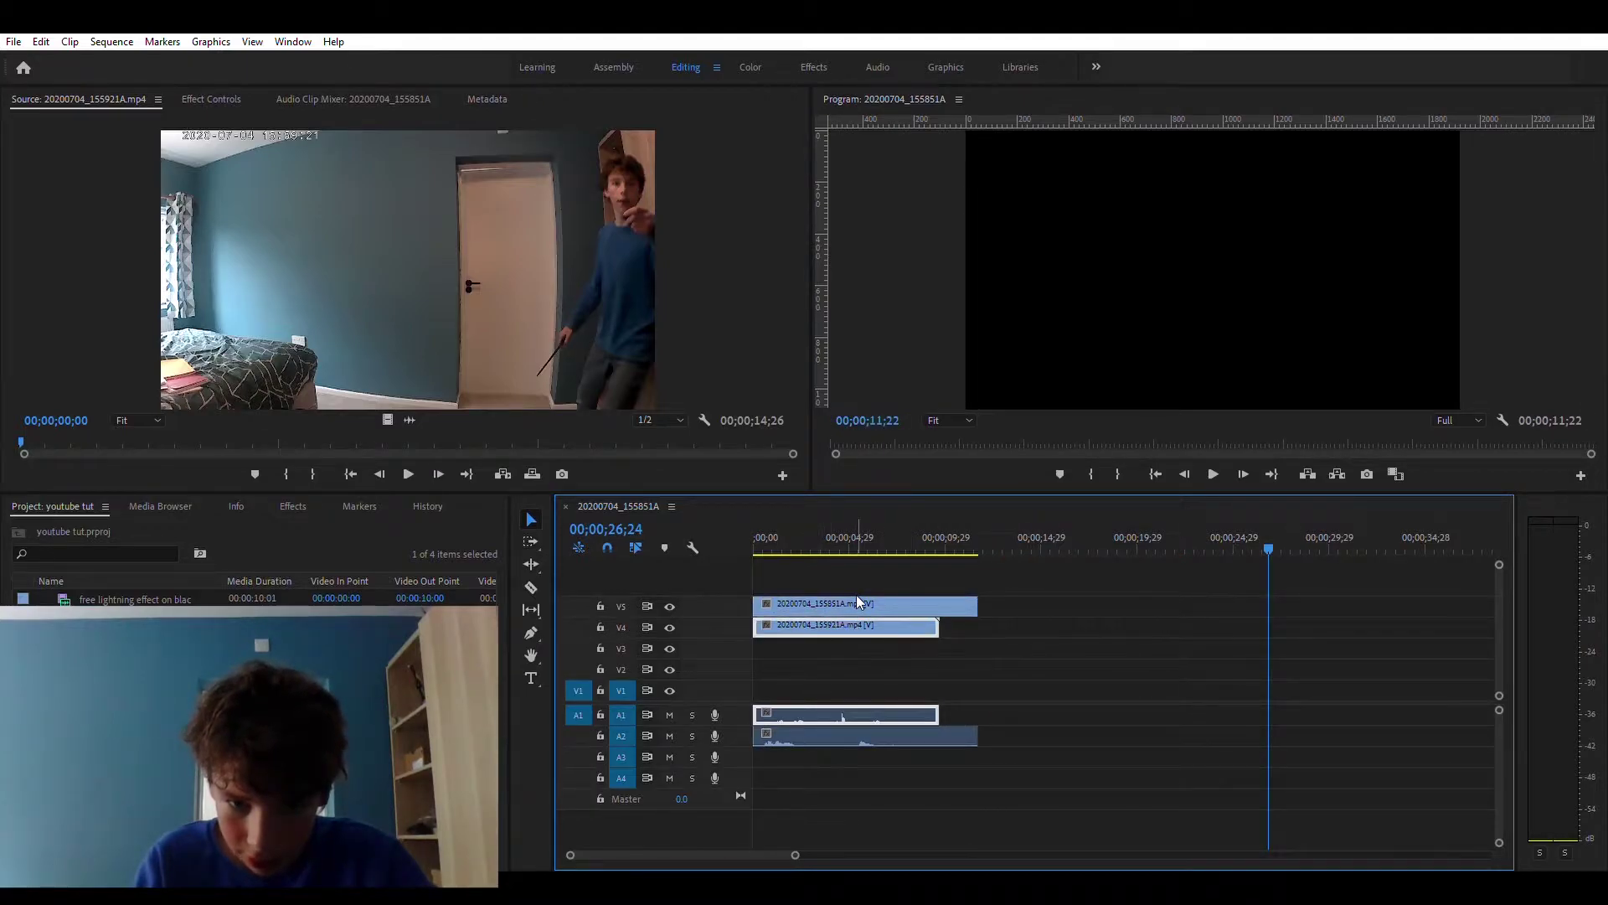
pyautogui.moveTo(836, 622); pyautogui.dragTo(812, 651)
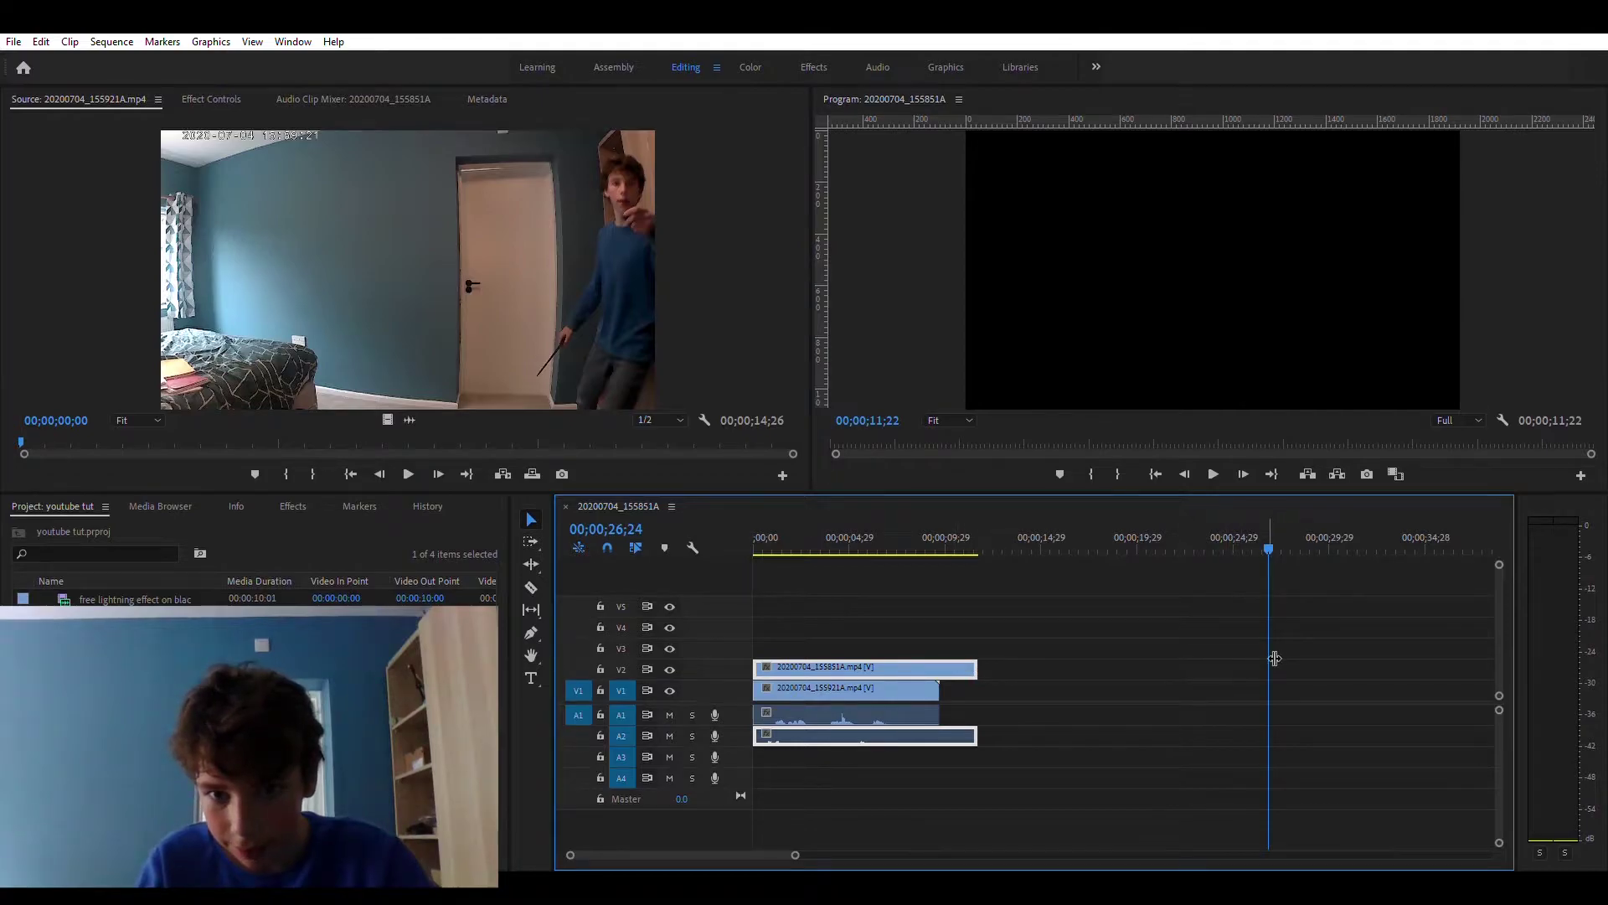
# Review the end of the stacked clips and trim the V2 clip to end with the V1 clip at 00;00;09;22
pyautogui.moveTo(1274, 659); pyautogui.dragTo(932, 668)
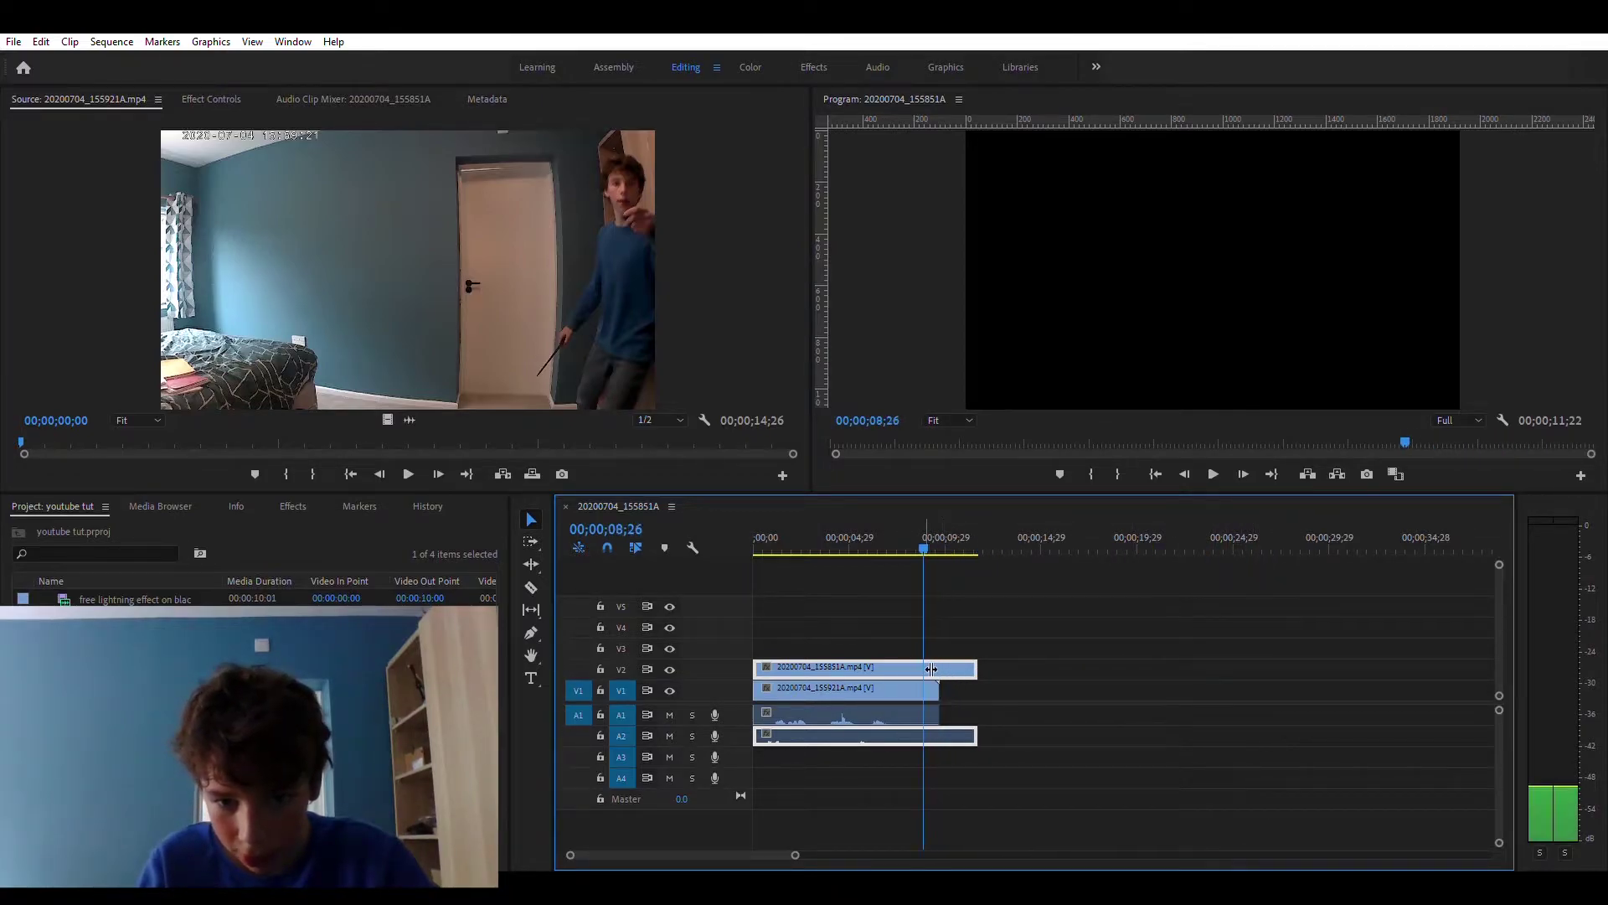
pyautogui.press('space')
pyautogui.press('space')
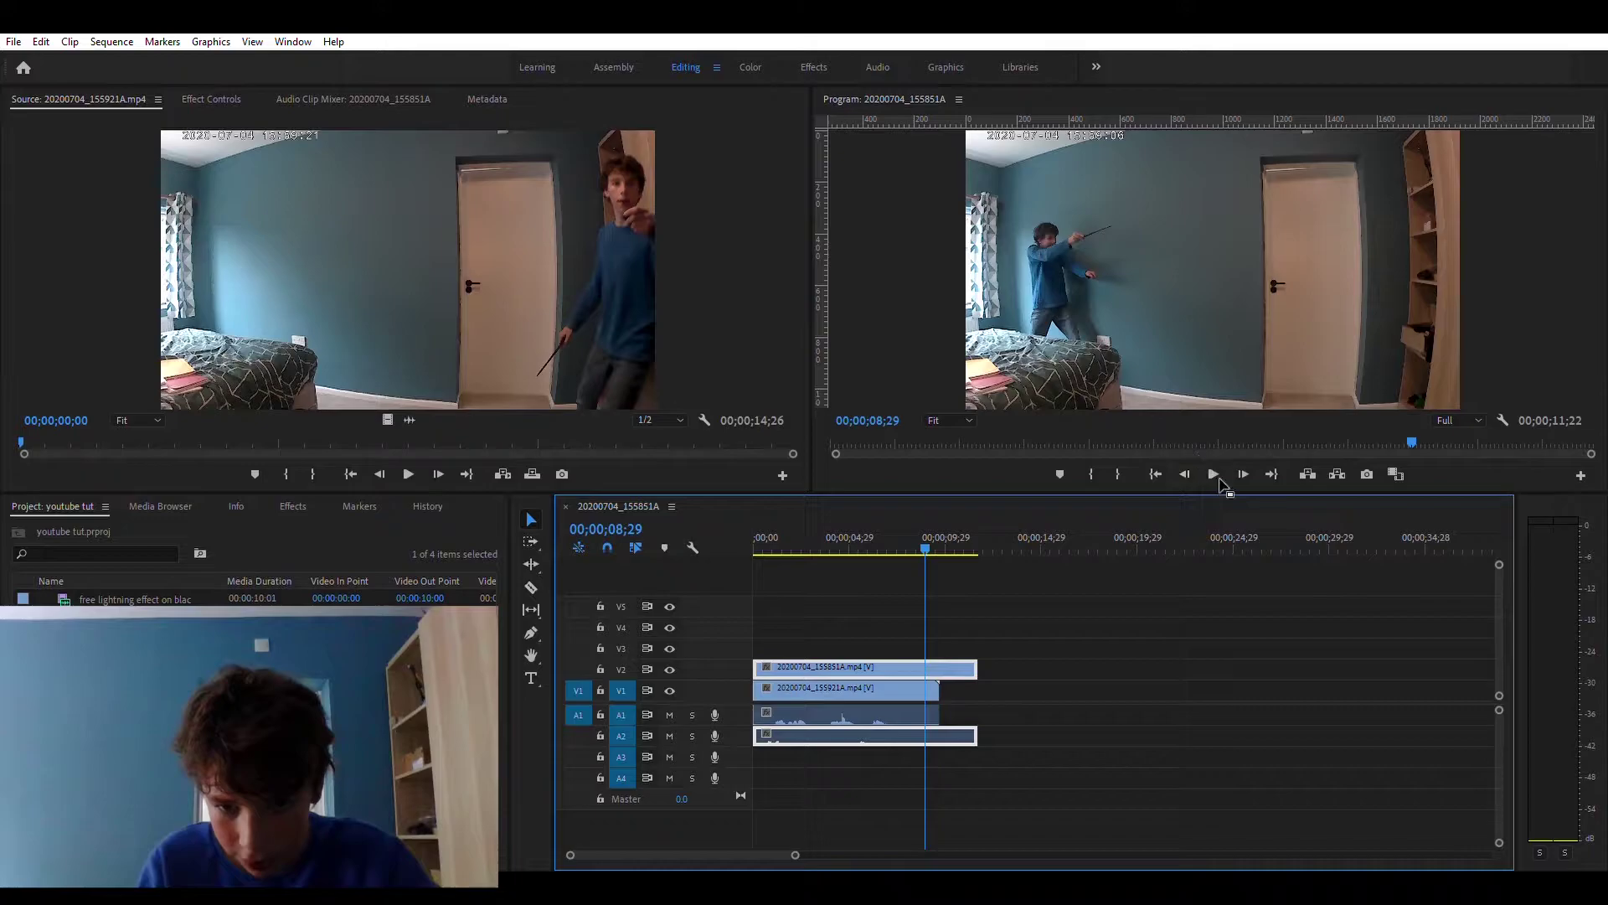
pyautogui.press('space')
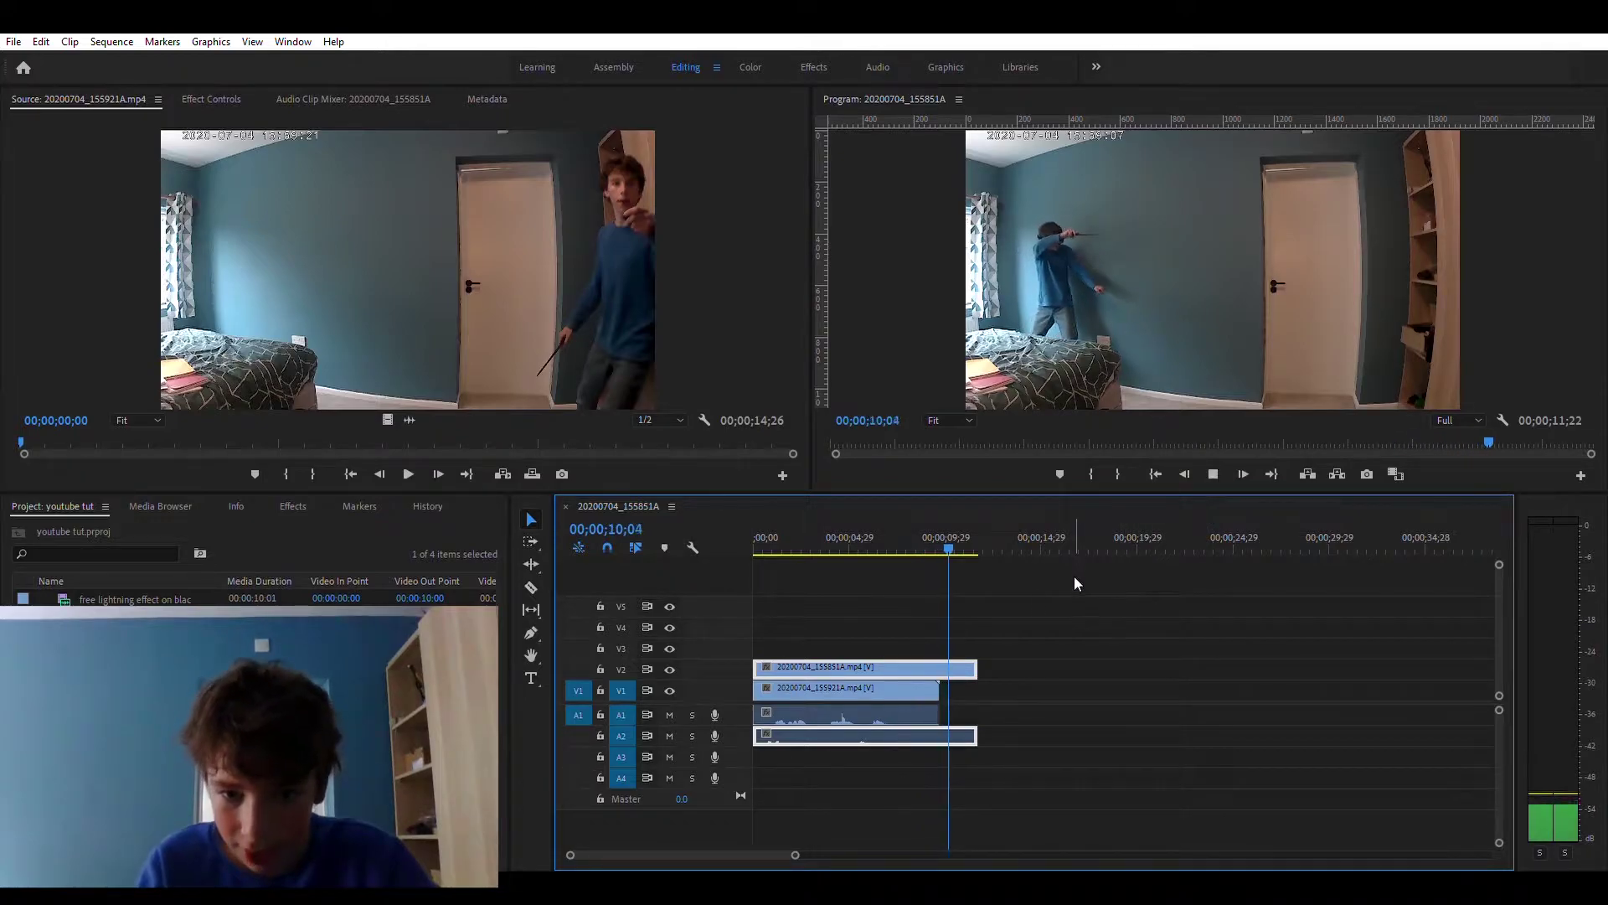
pyautogui.press('space')
pyautogui.moveTo(975, 667); pyautogui.dragTo(939, 661)
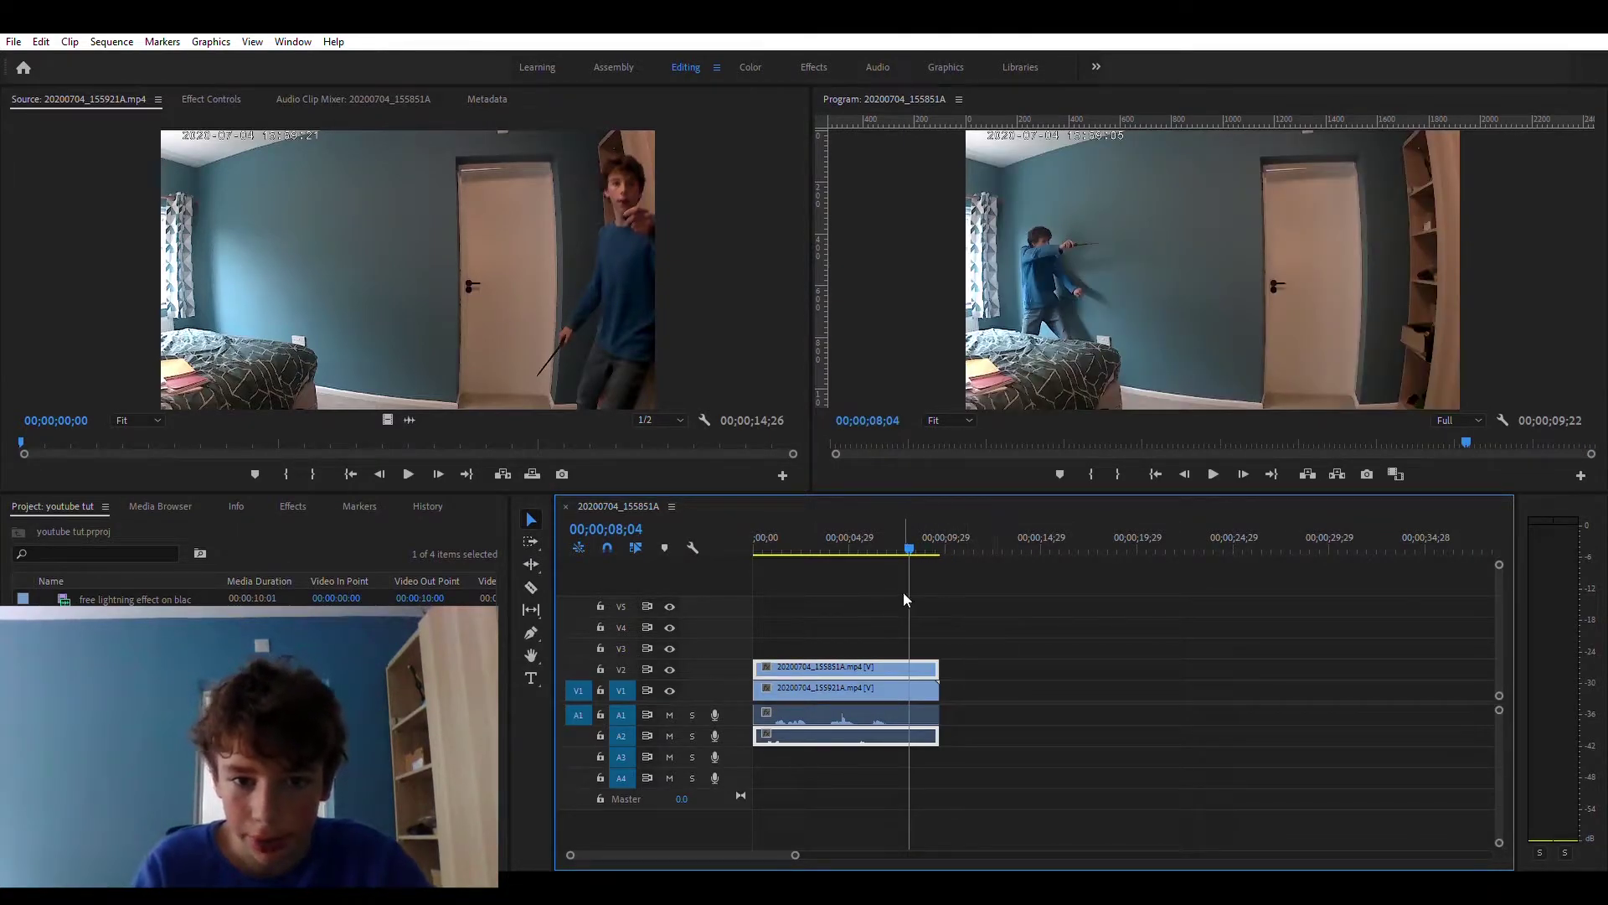
# Adjust the audio gain of the V1 clip and raise the audio gain of the V2 clip
pyautogui.moveTo(904, 593); pyautogui.dragTo(834, 608)
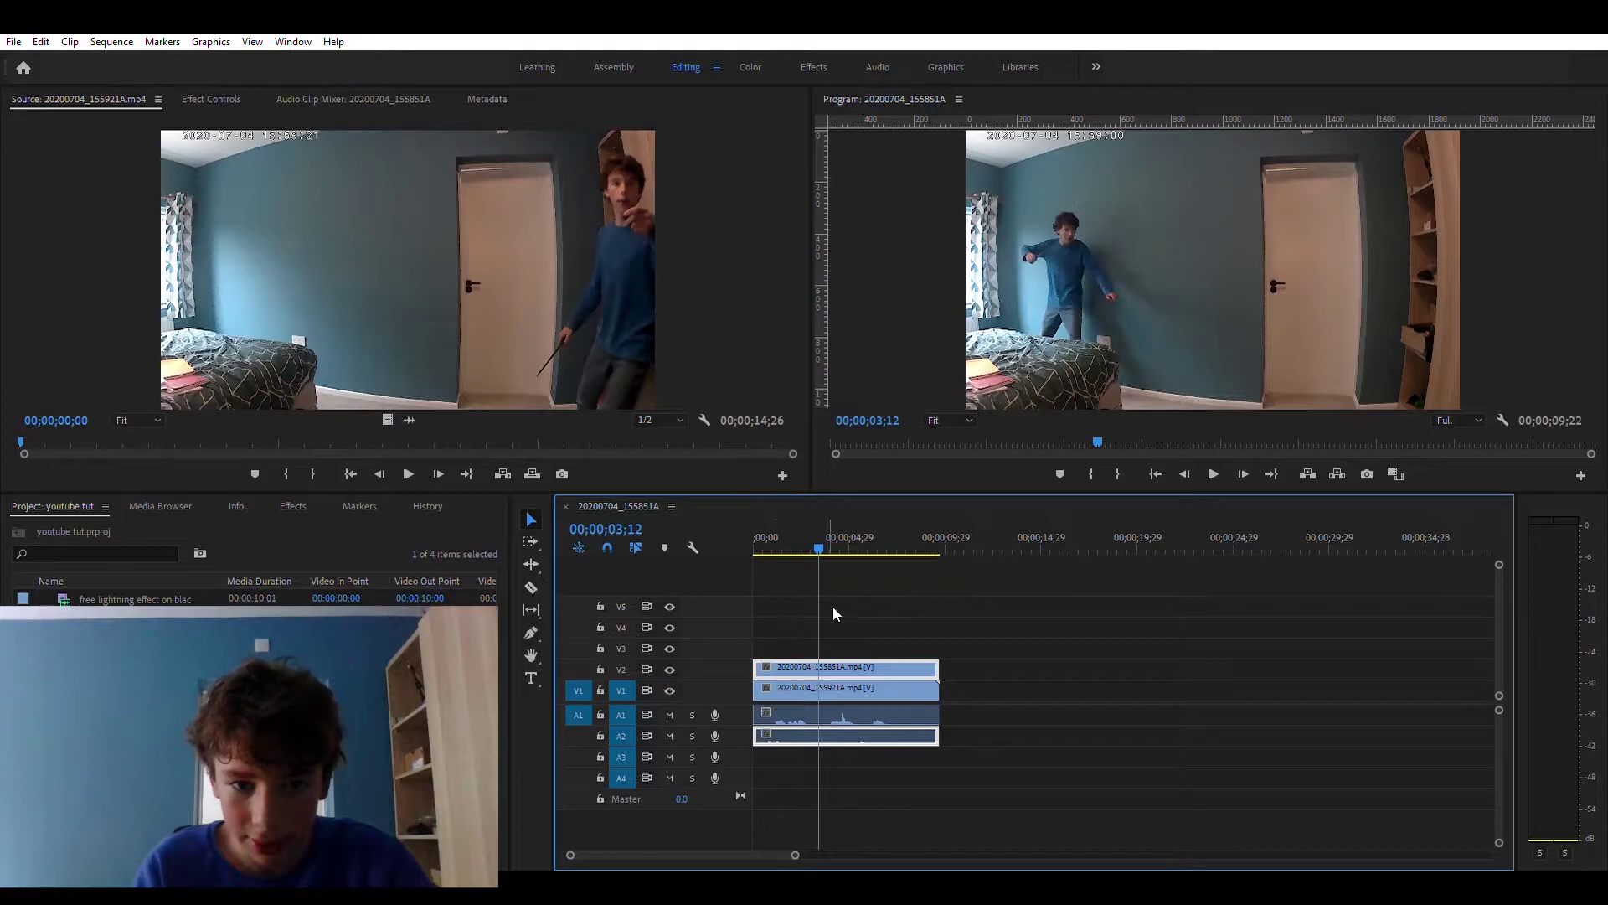
pyautogui.click(812, 619)
pyautogui.click(791, 702)
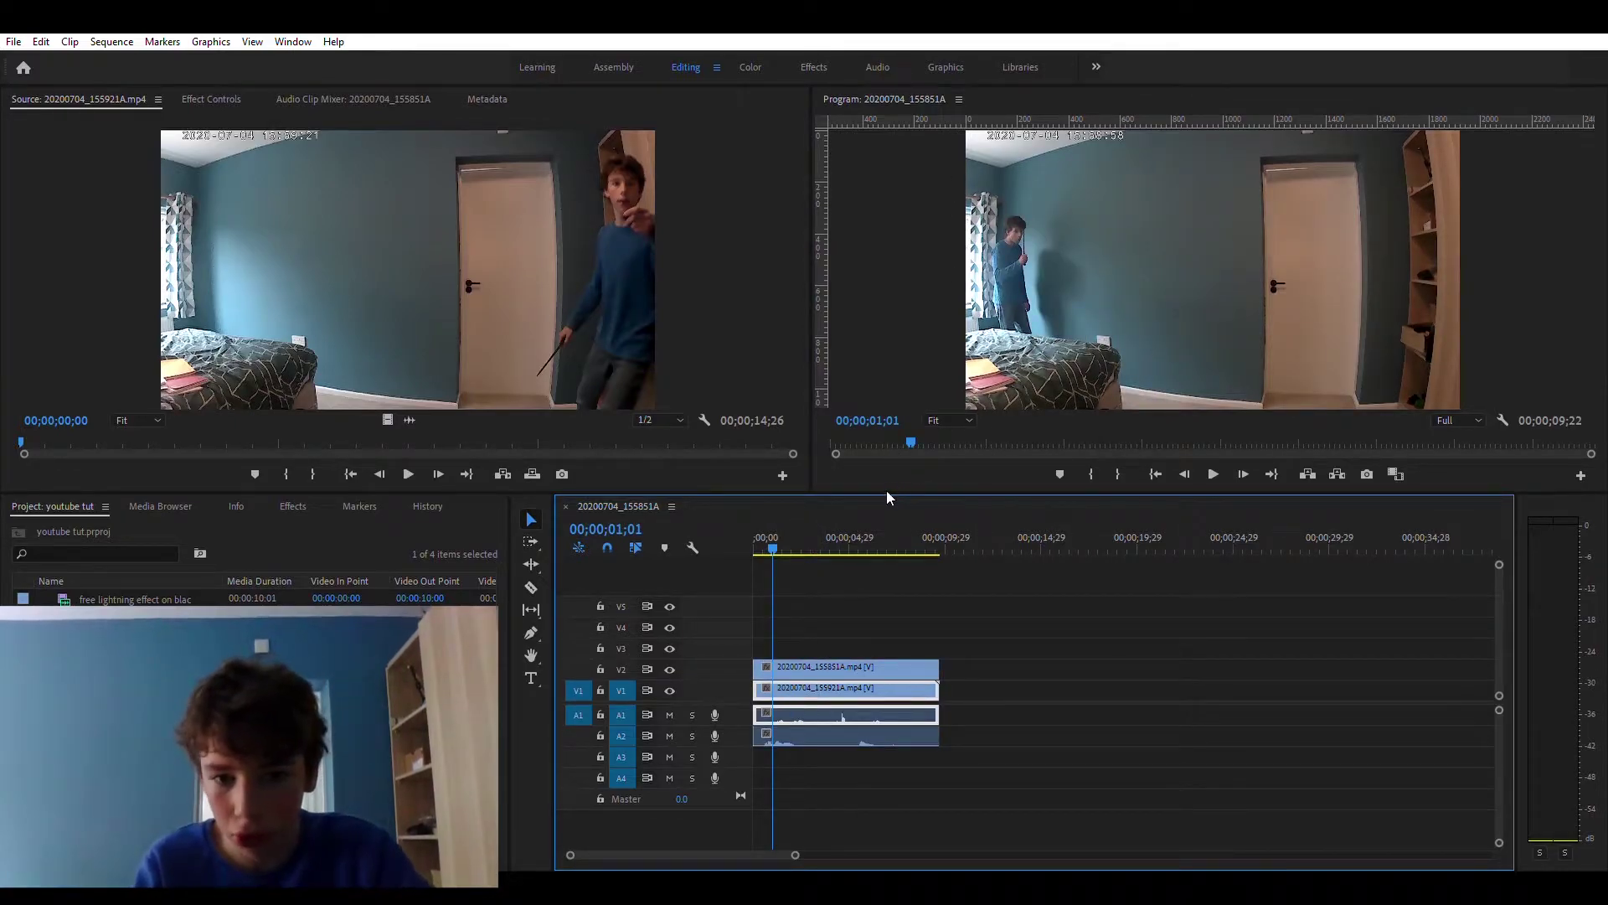
pyautogui.hotkey('ctrl', 's')
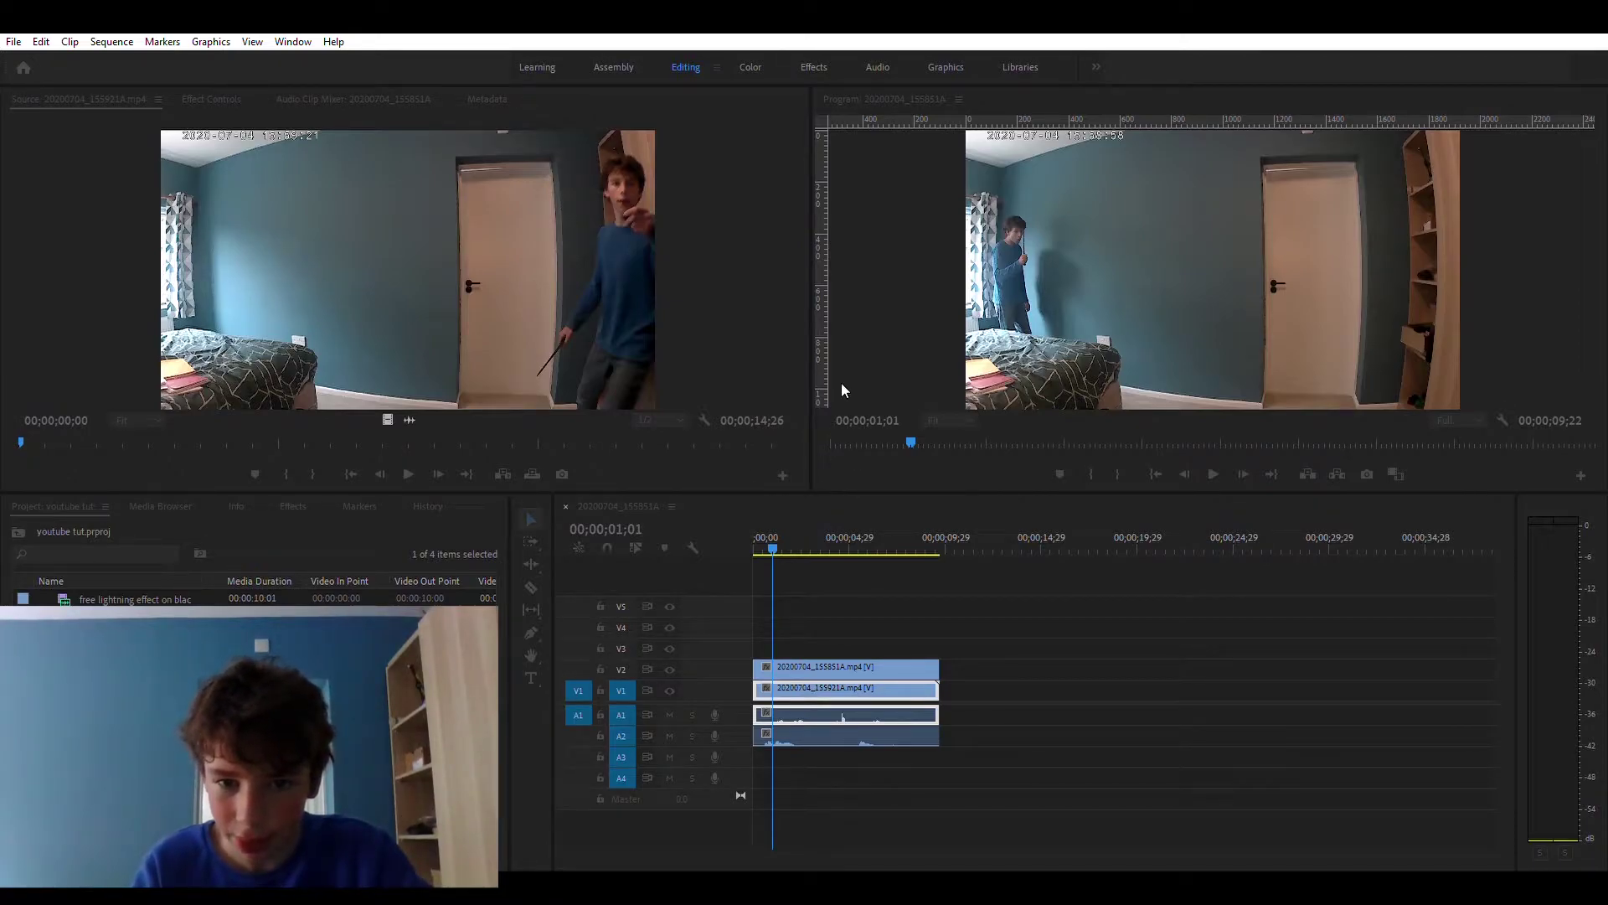
pyautogui.press('Return')
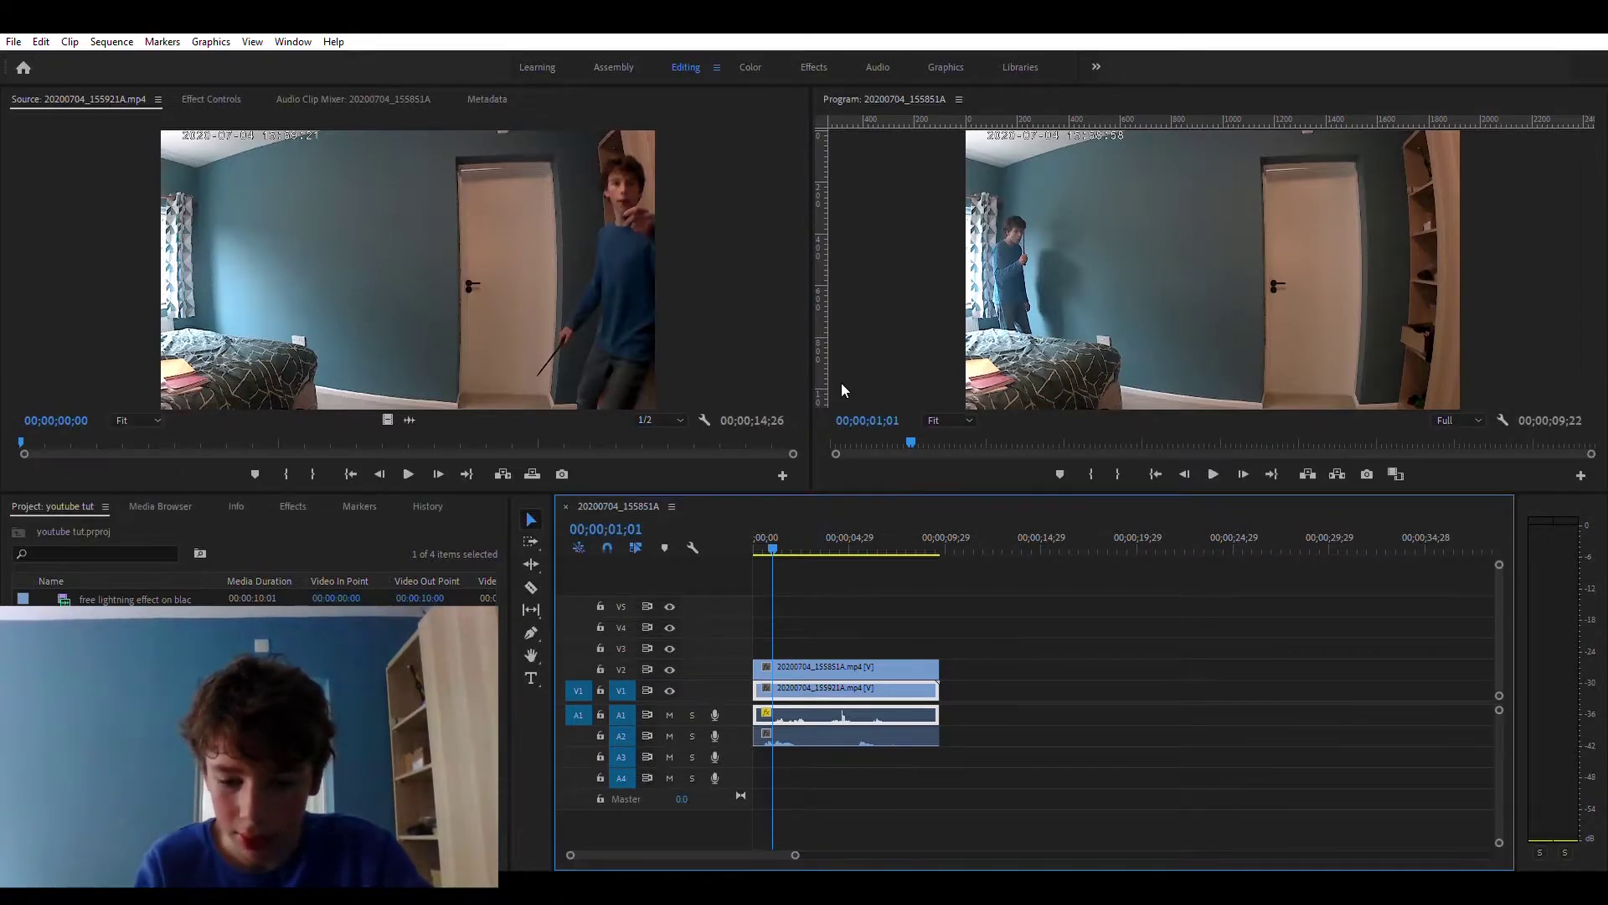
pyautogui.click(835, 733)
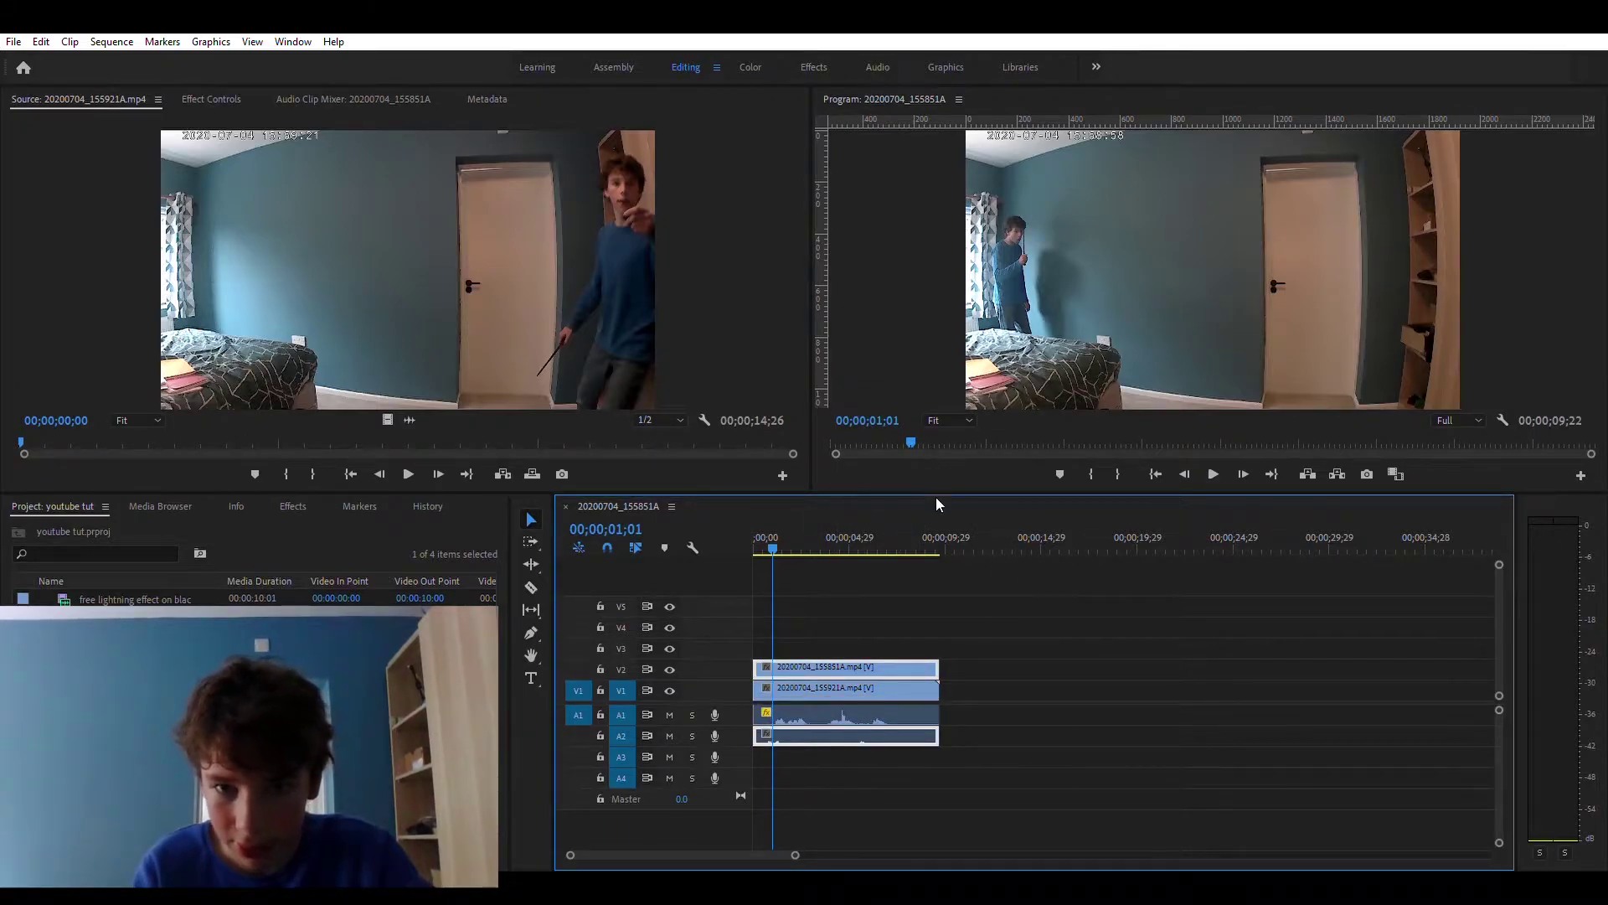
pyautogui.press('g')
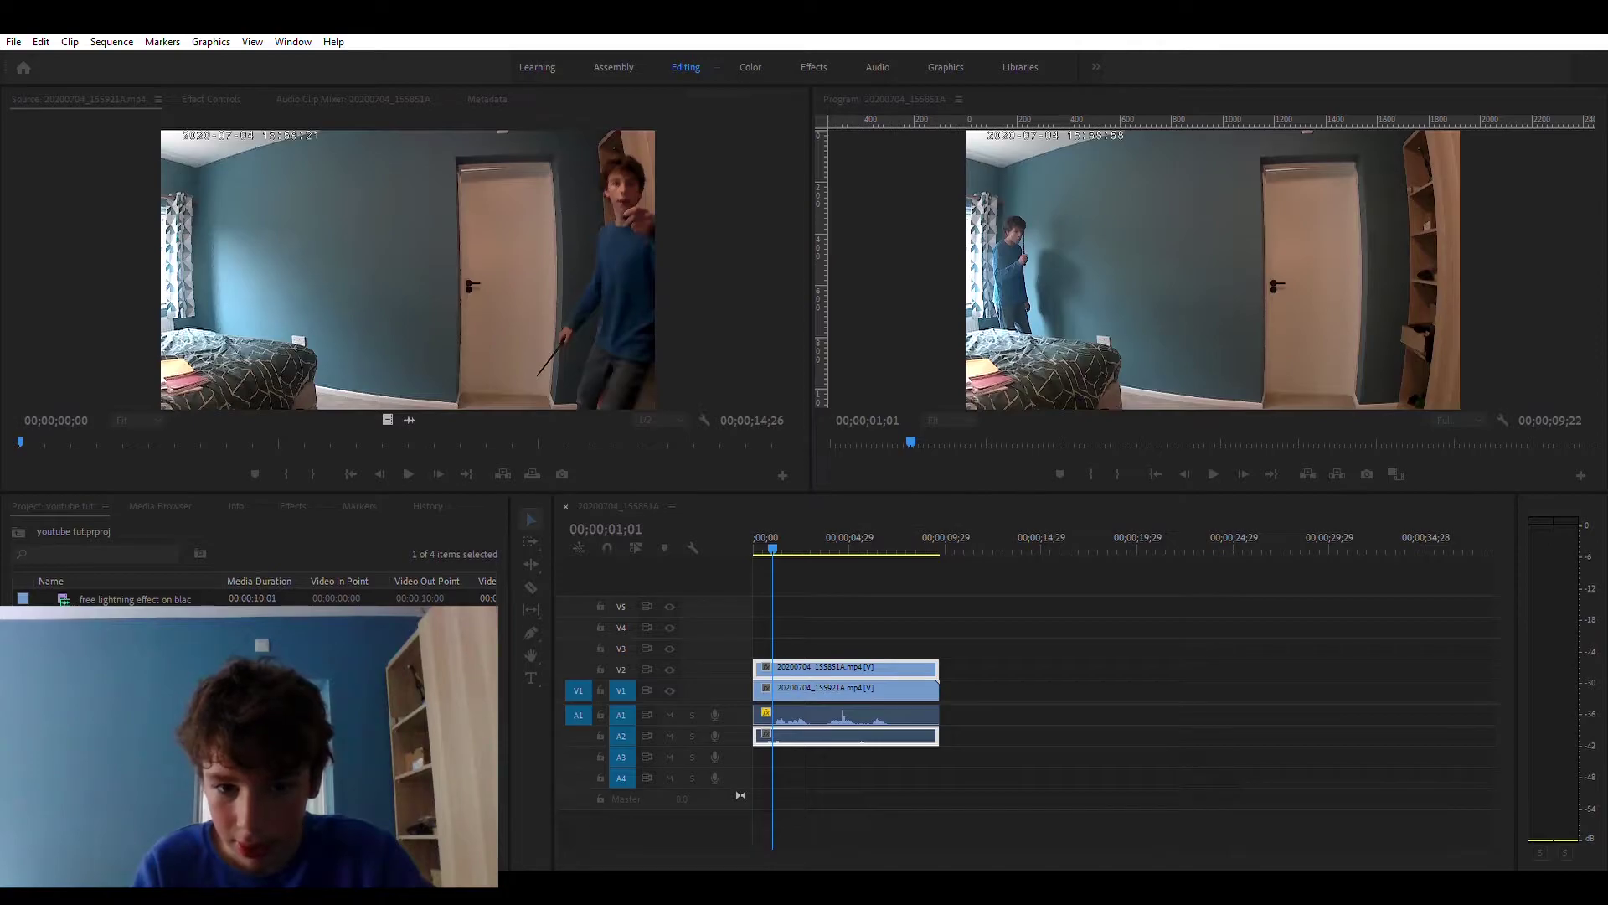
pyautogui.press('Return')
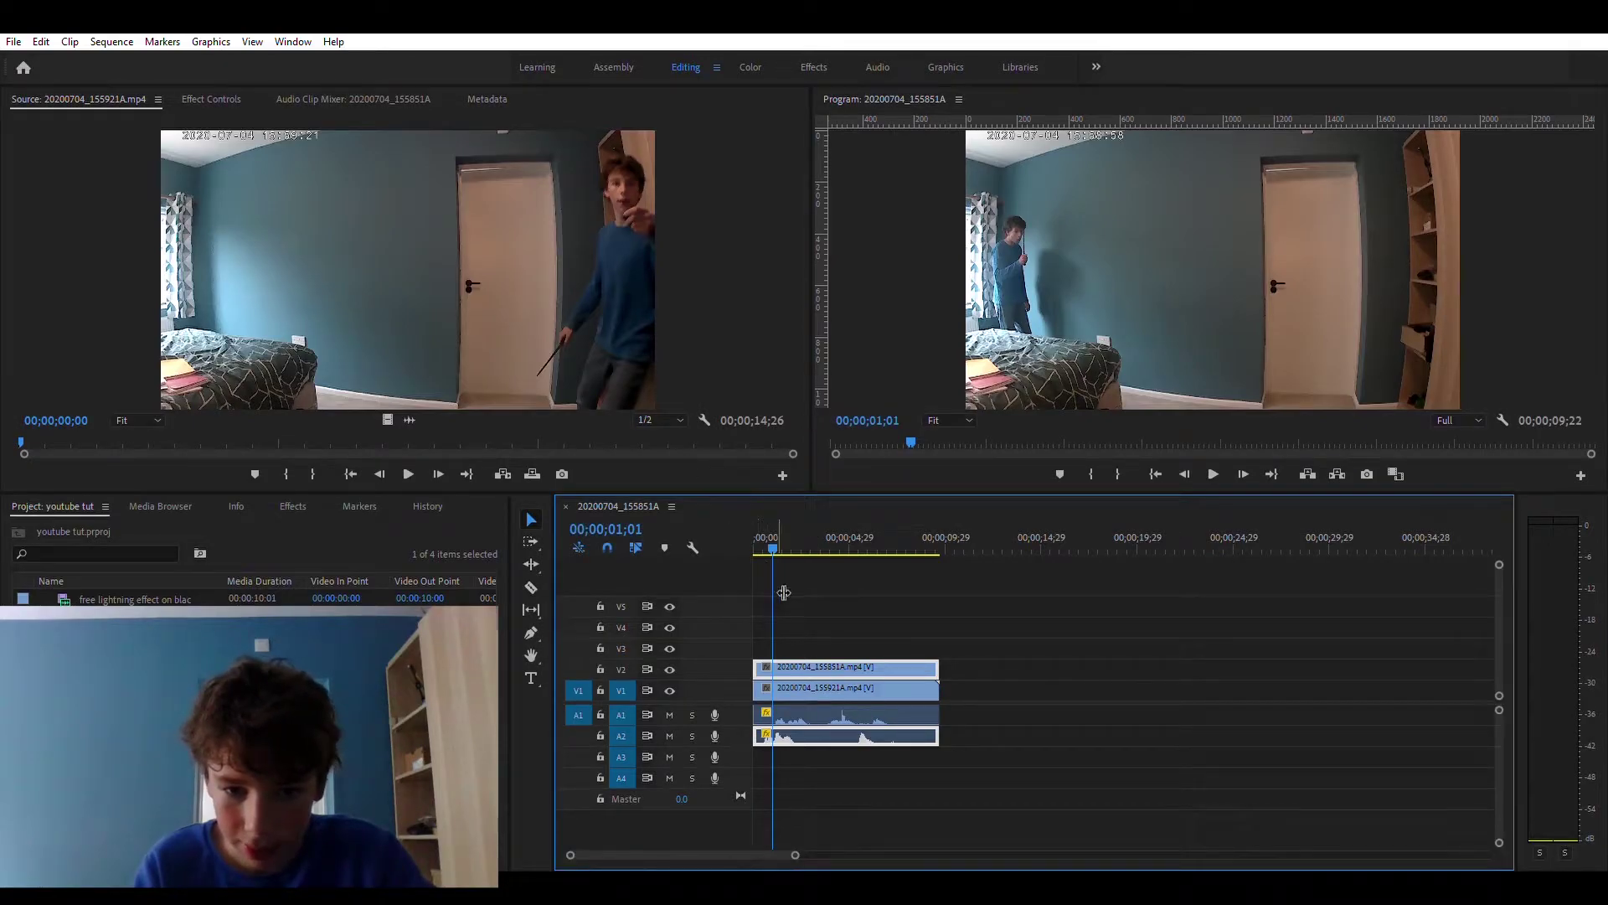
# Play the sequence from the start to check the sound, and adjust the V1 clip's audio gain again
pyautogui.moveTo(784, 592); pyautogui.dragTo(753, 597)
pyautogui.press('space')
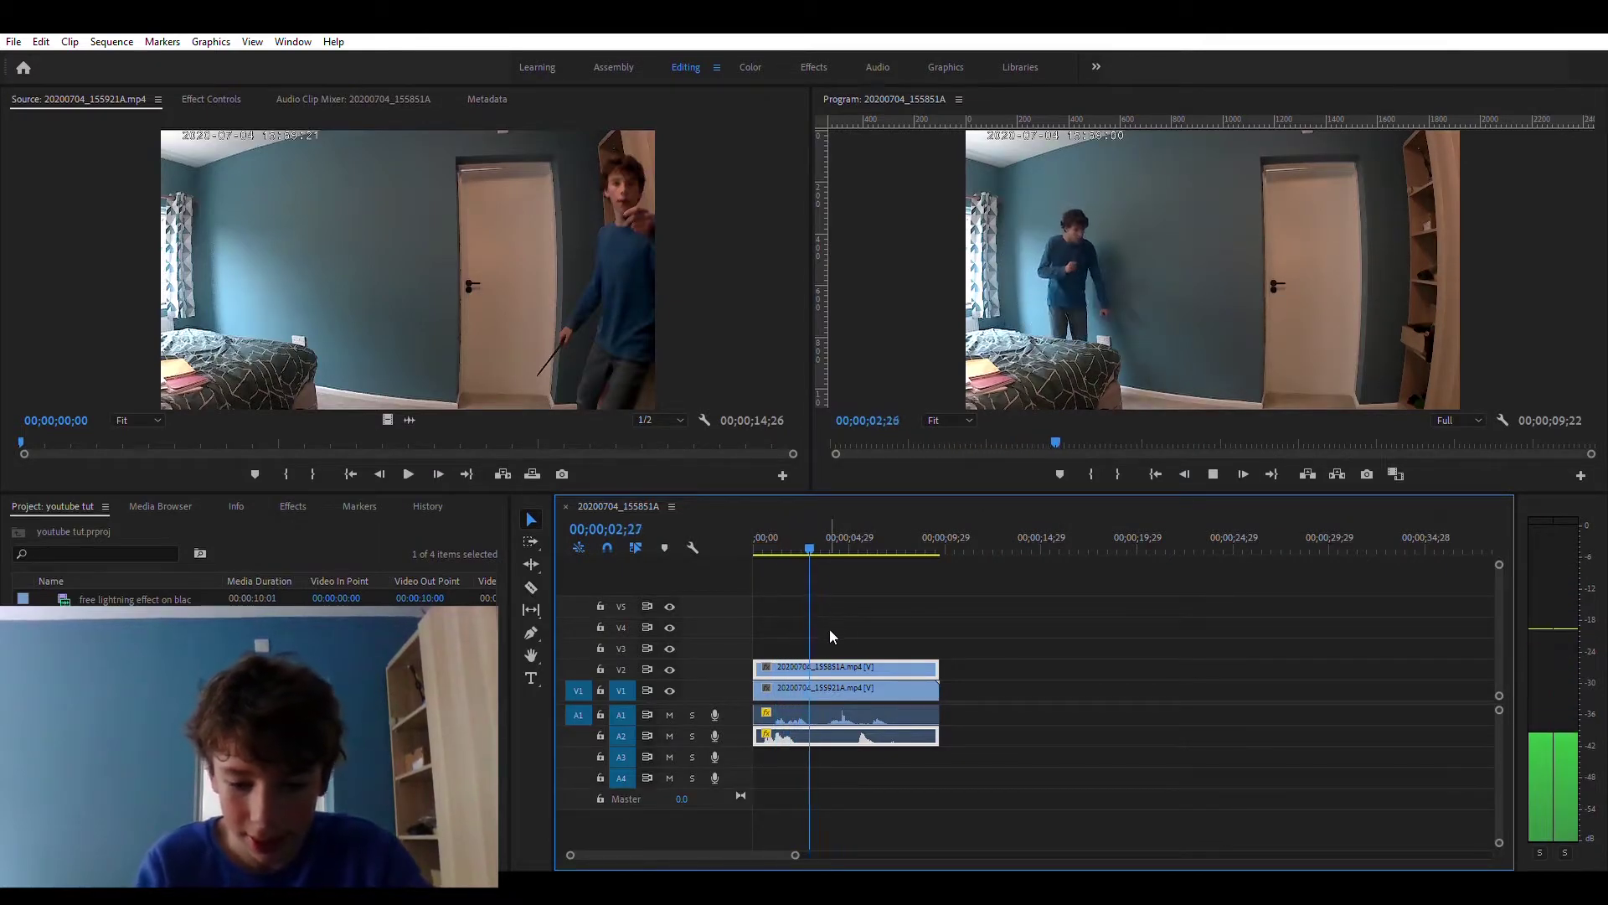
pyautogui.press('space')
pyautogui.click(861, 694)
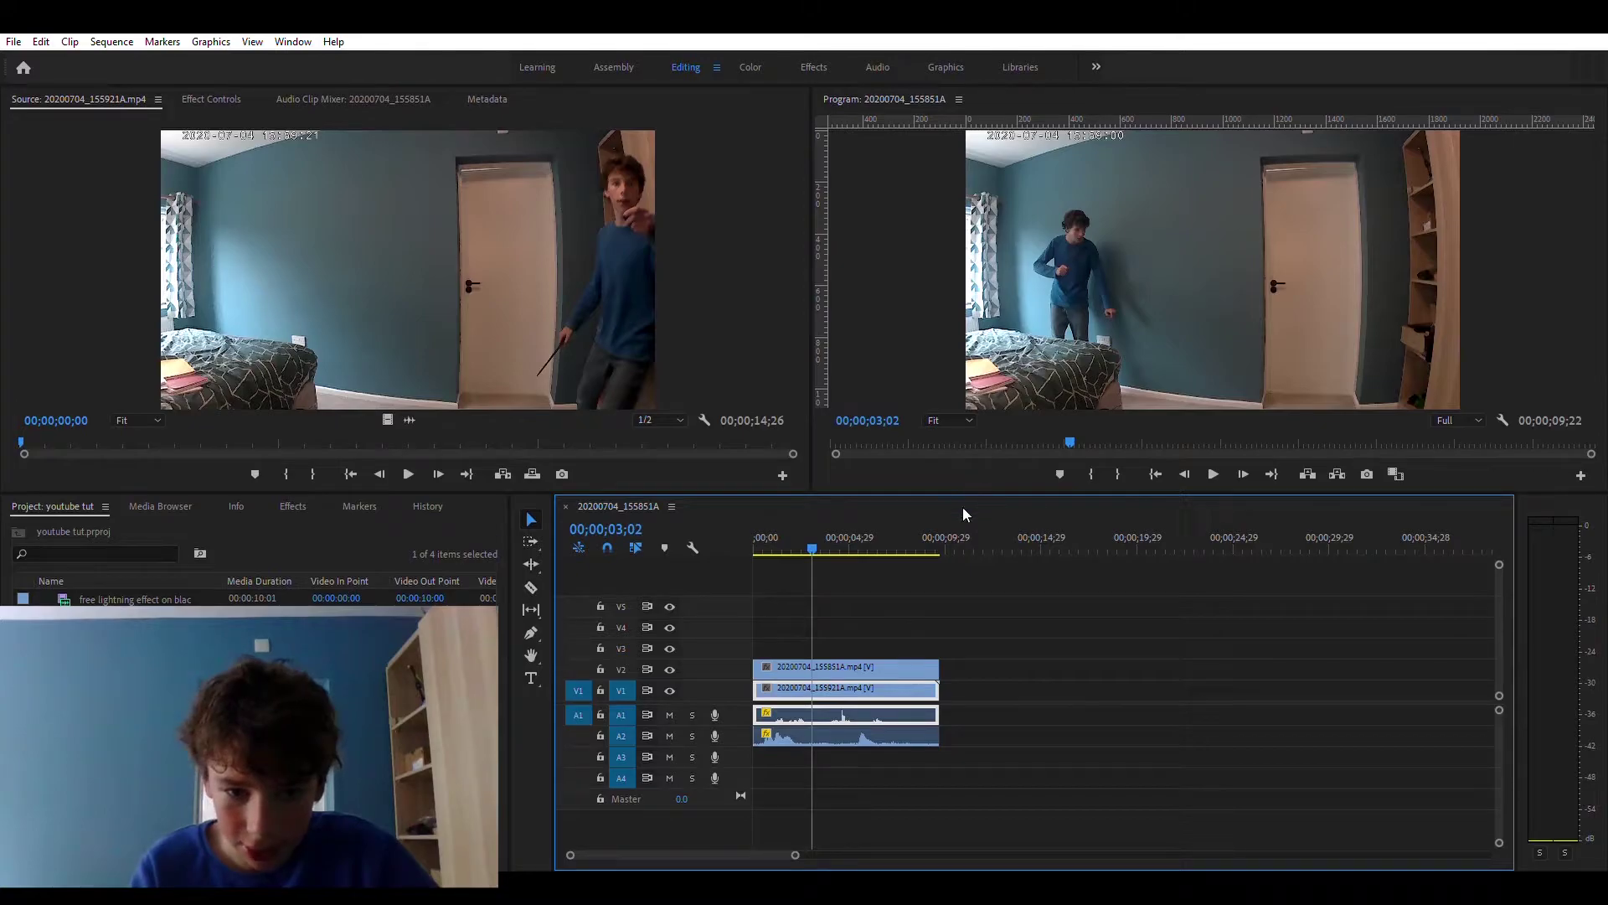
pyautogui.hotkey('ctrl', 'm')
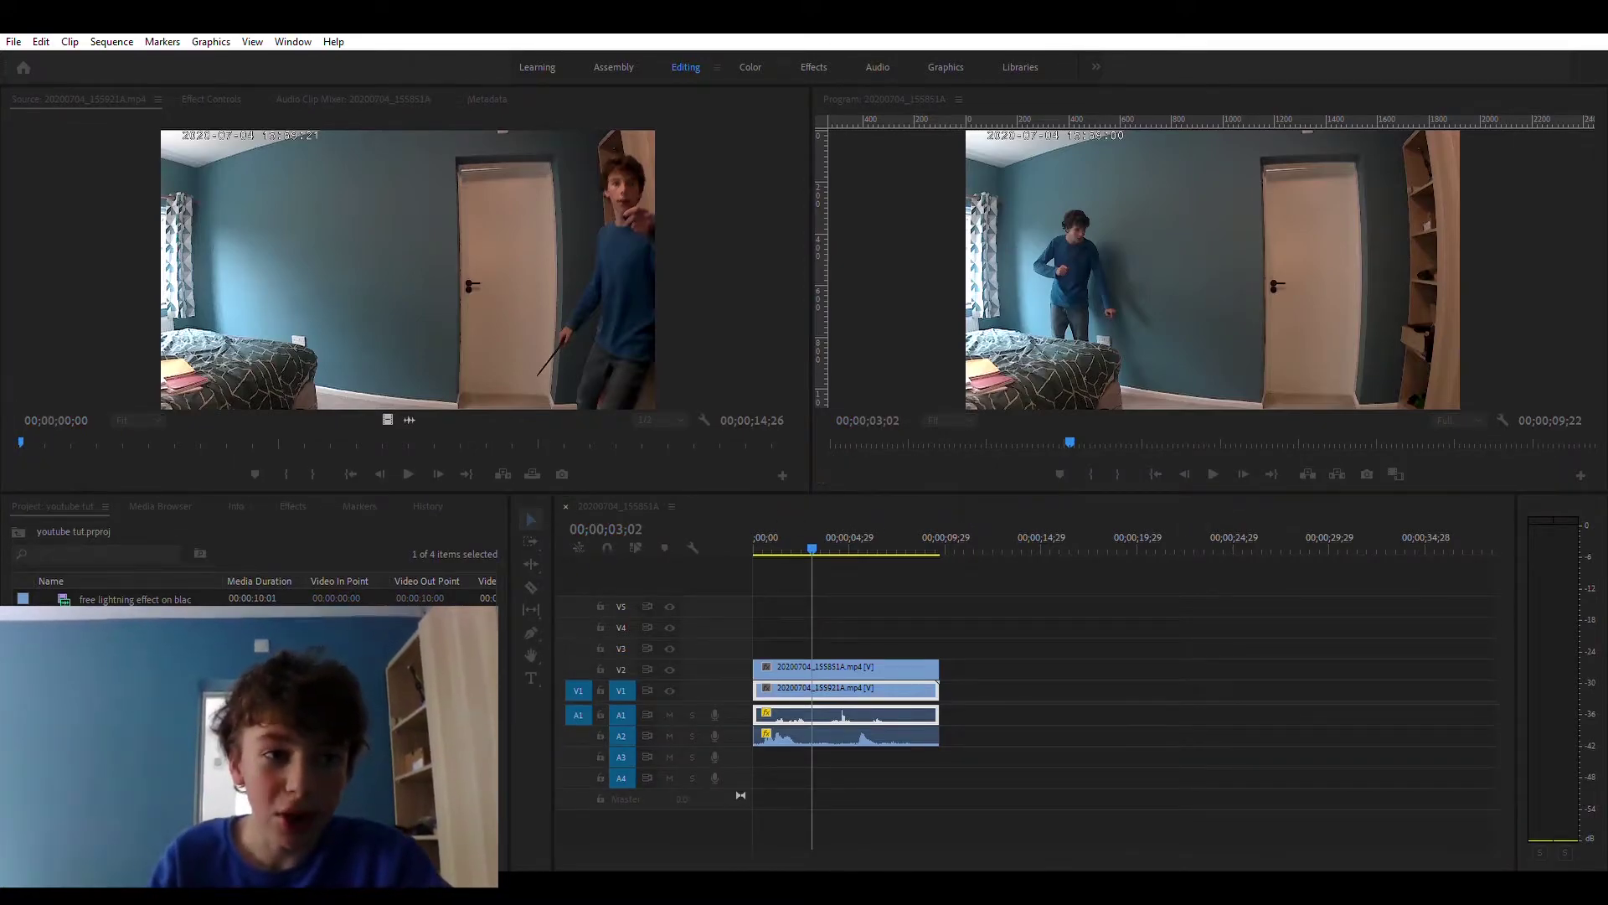
pyautogui.click(818, 471)
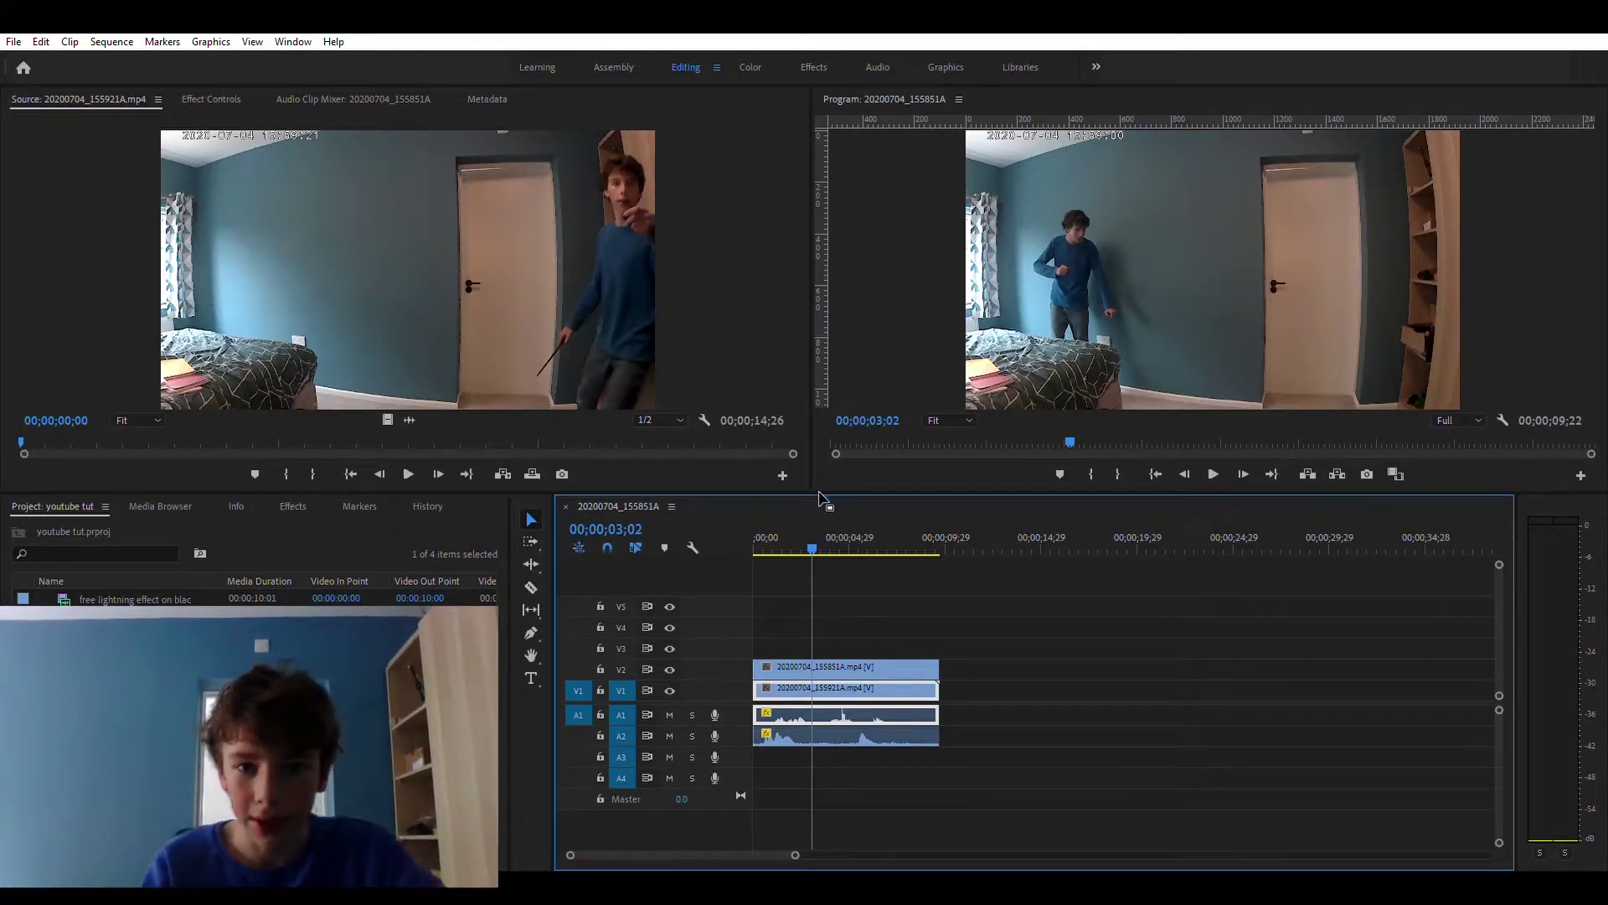
# Start a free-draw opacity mask on the V2 clip and scrub through the footage to find a suitable frame
pyautogui.press('Home')
pyautogui.click(793, 662)
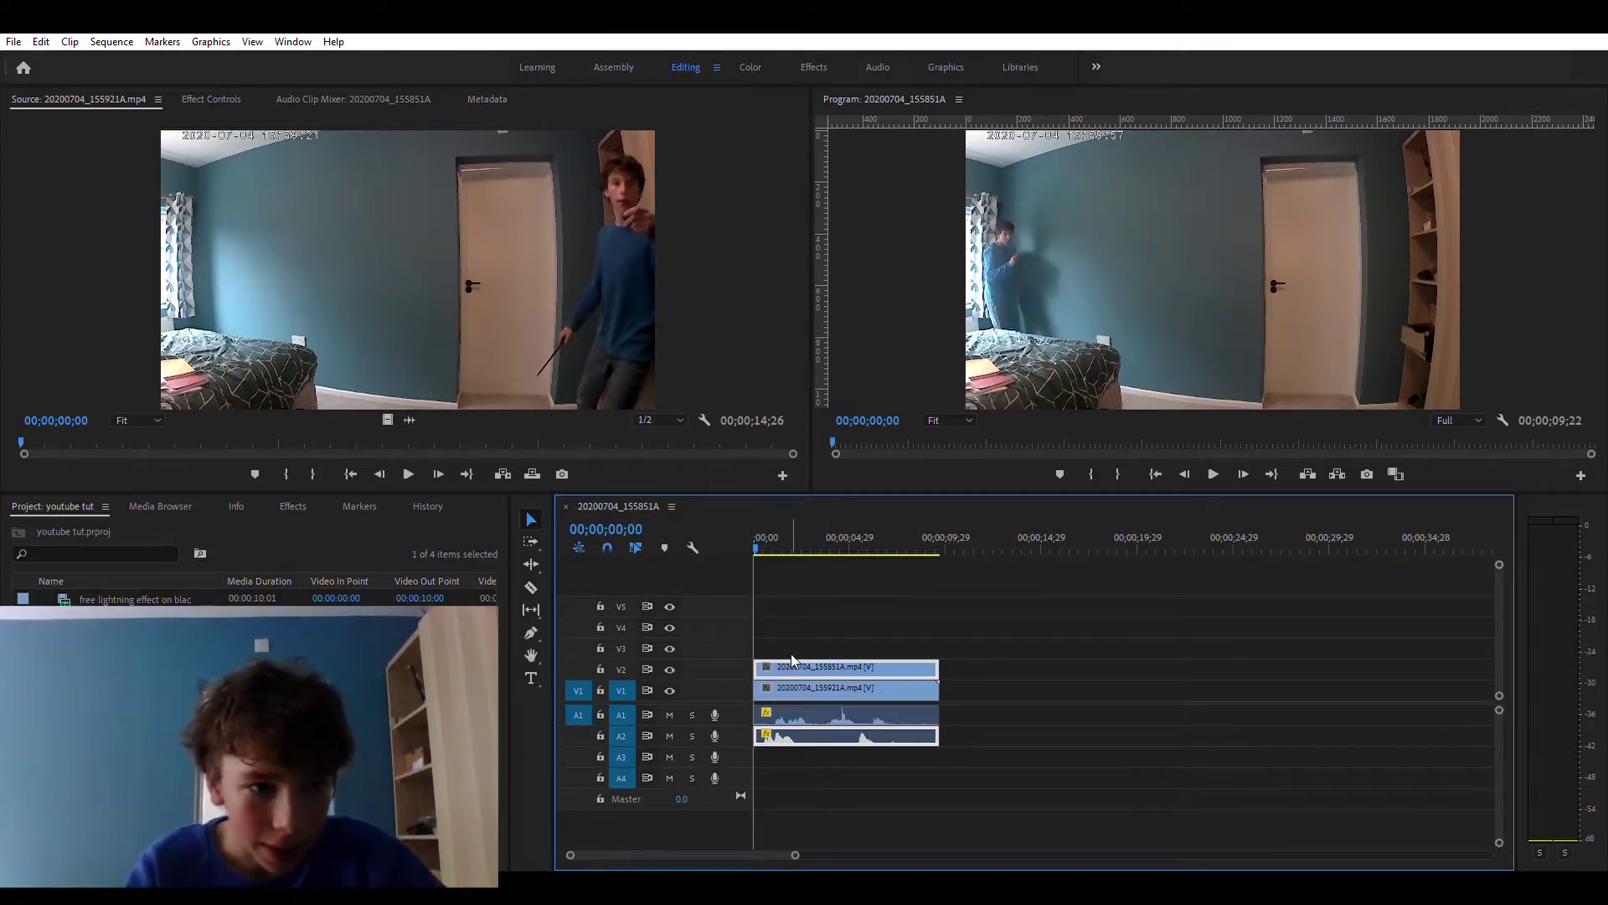
pyautogui.click(219, 87)
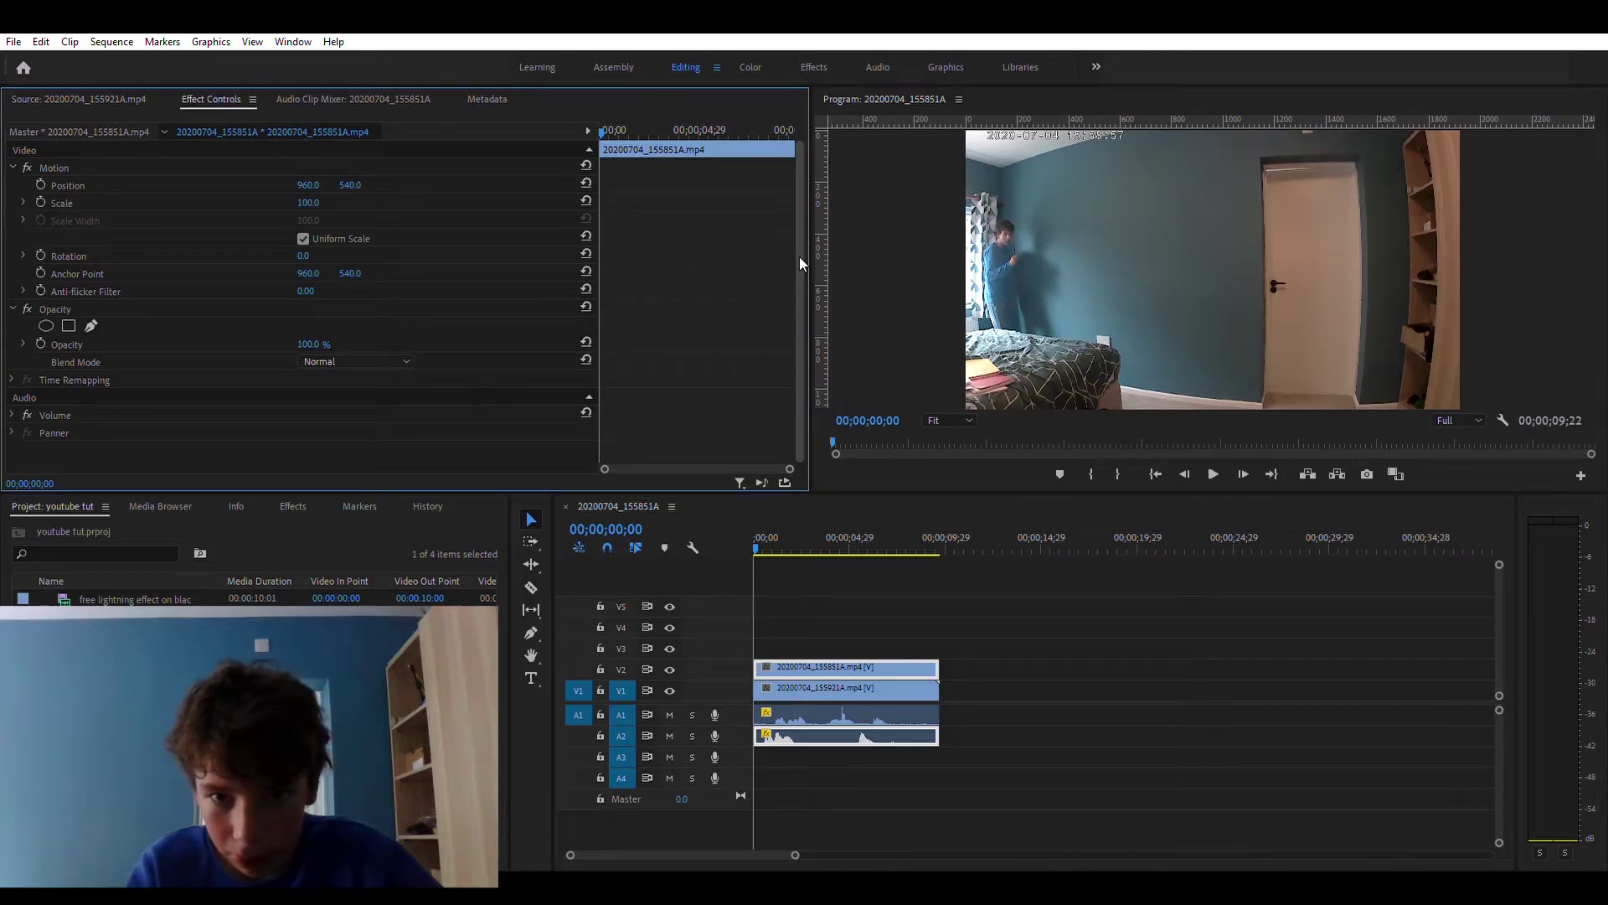
pyautogui.click(90, 324)
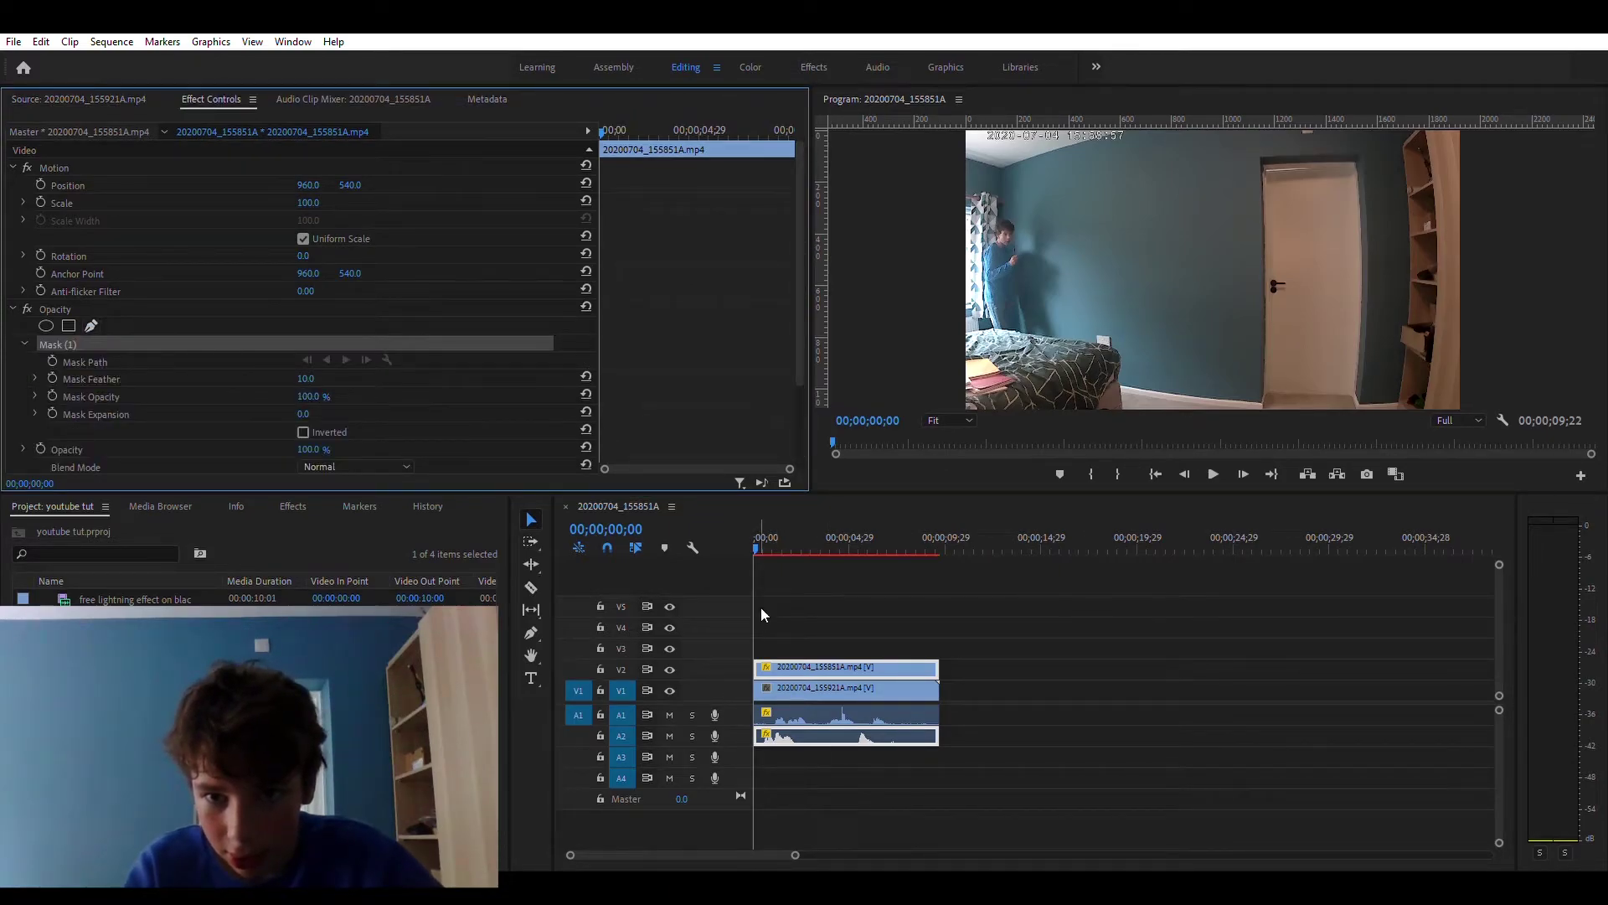
pyautogui.moveTo(763, 611); pyautogui.dragTo(842, 607)
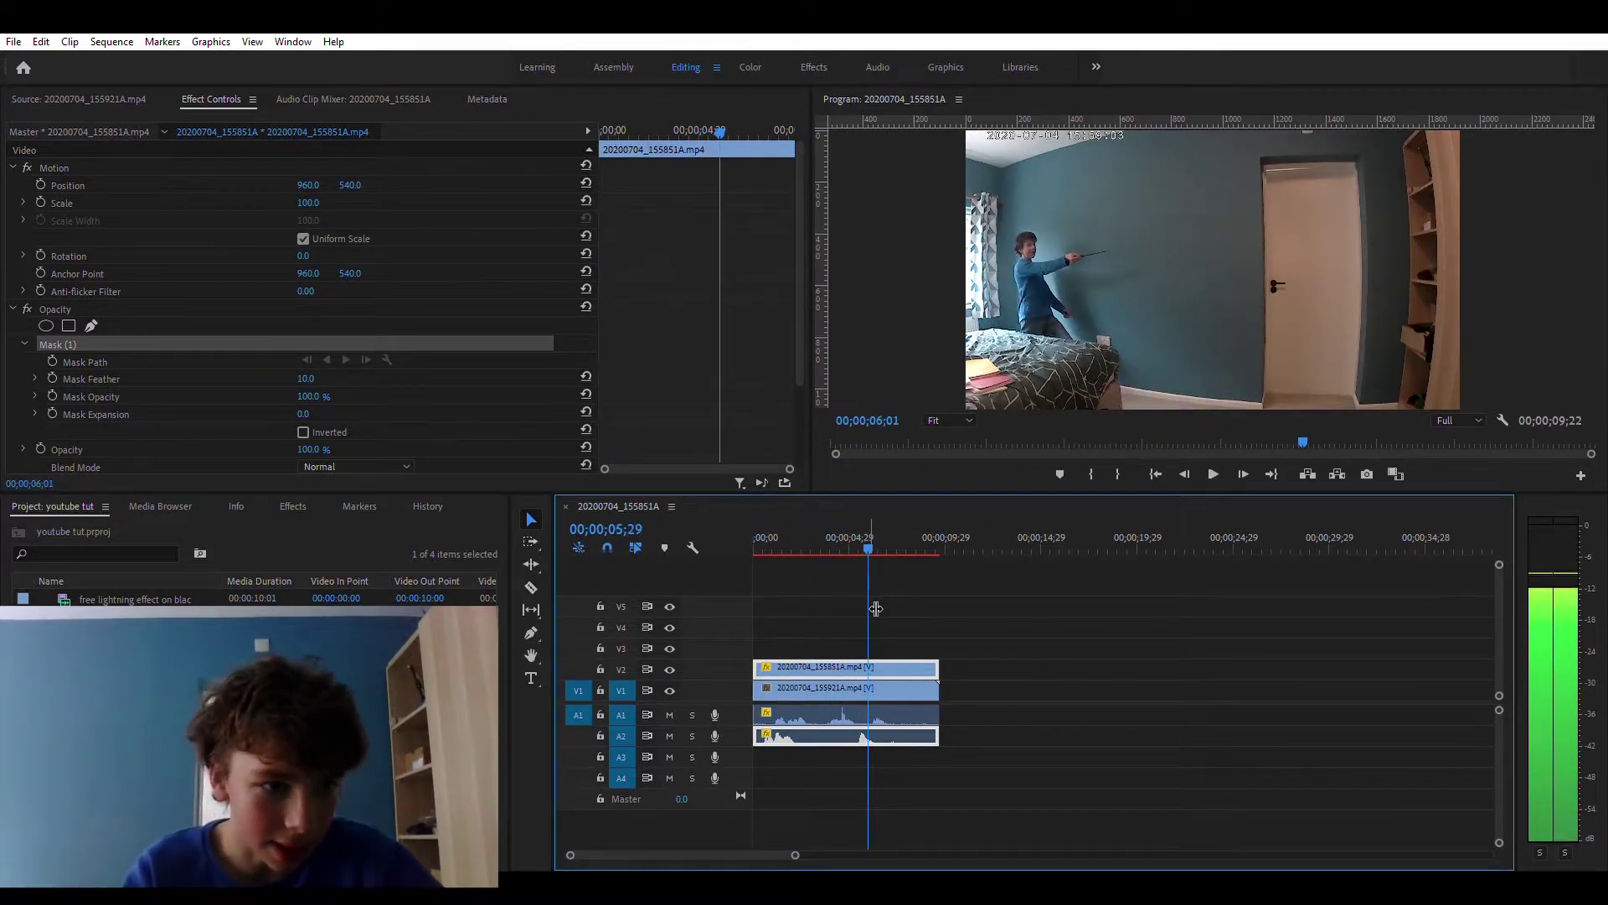
pyautogui.moveTo(875, 609)
pyautogui.mouseDown()
pyautogui.moveTo(835, 603)
pyautogui.moveTo(880, 599)
pyautogui.mouseUp()
pyautogui.click(968, 640)
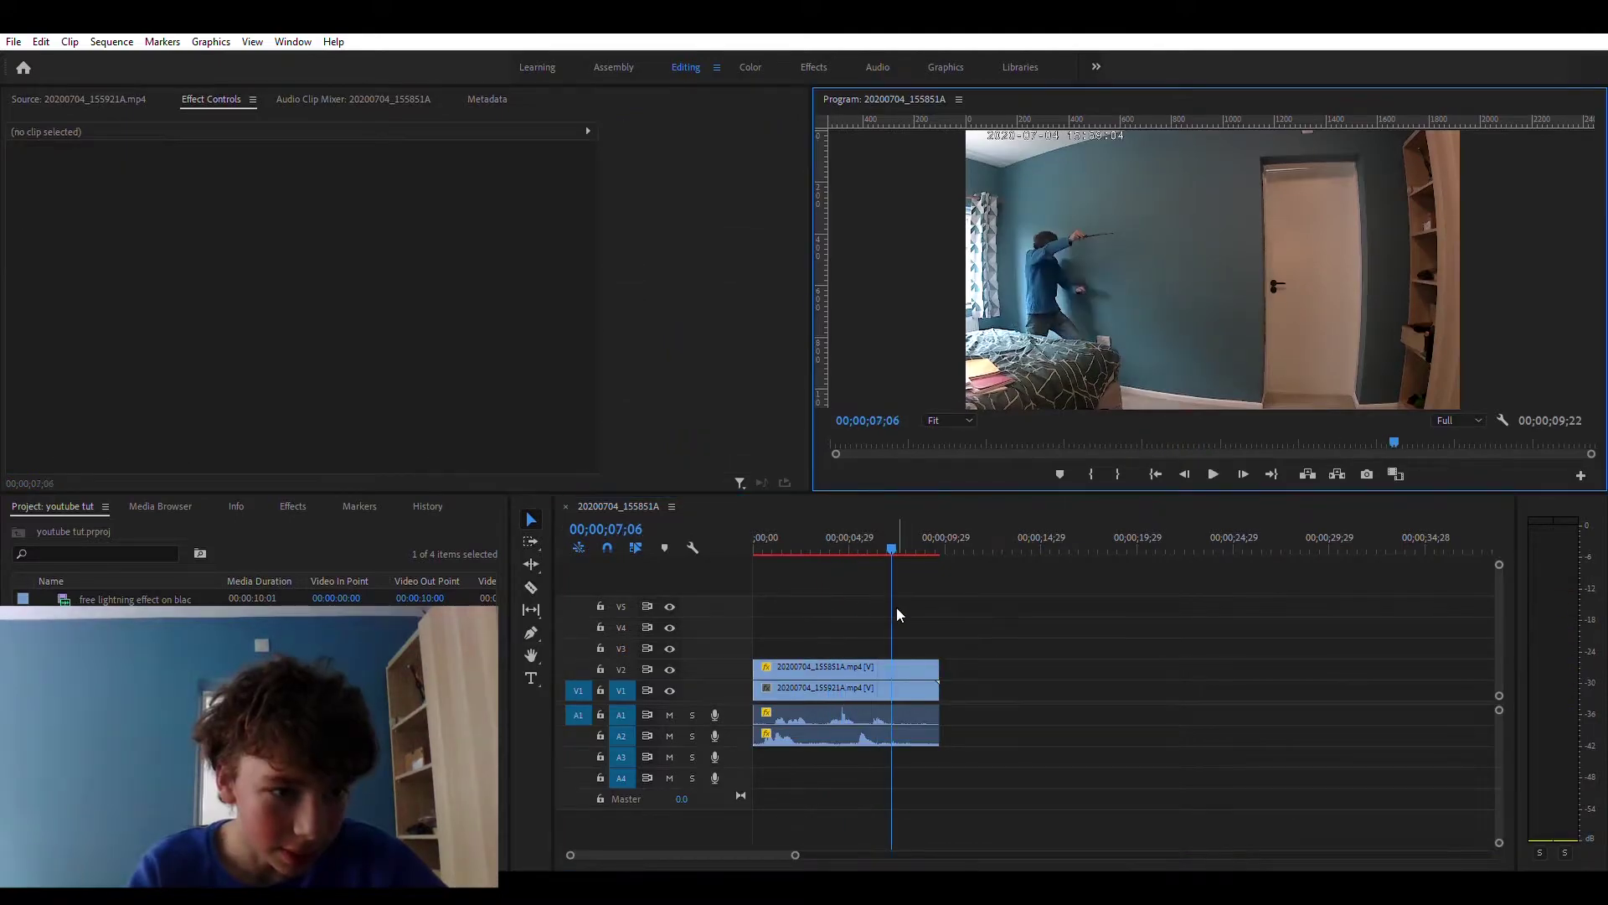
# Delete both opacity masks from the V2 clip
pyautogui.click(844, 661)
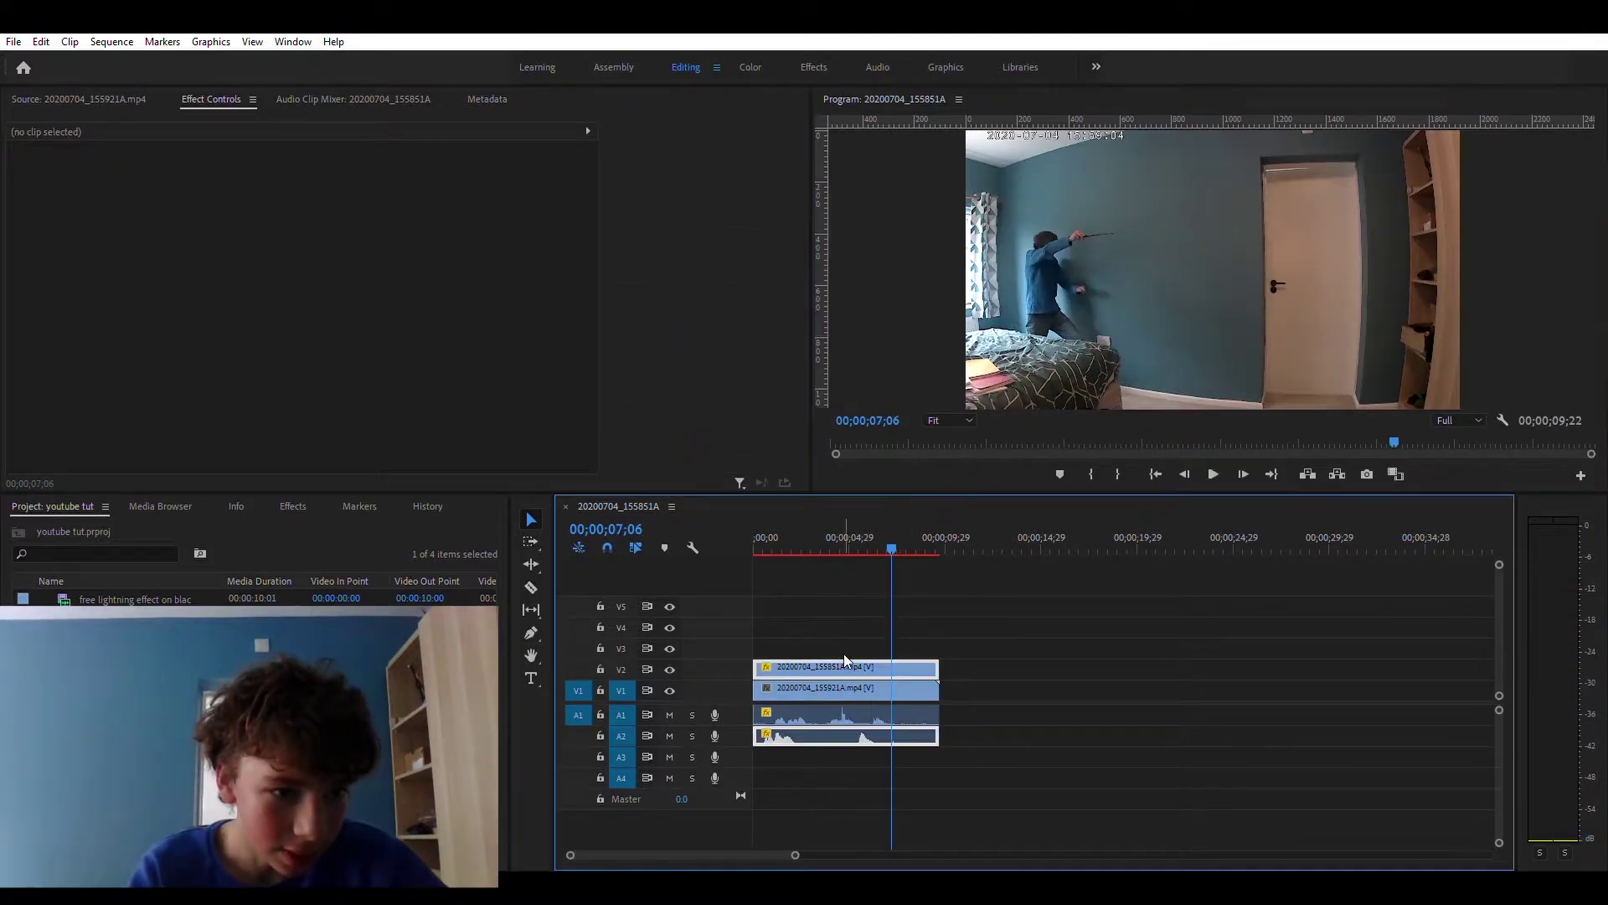
pyautogui.click(843, 666)
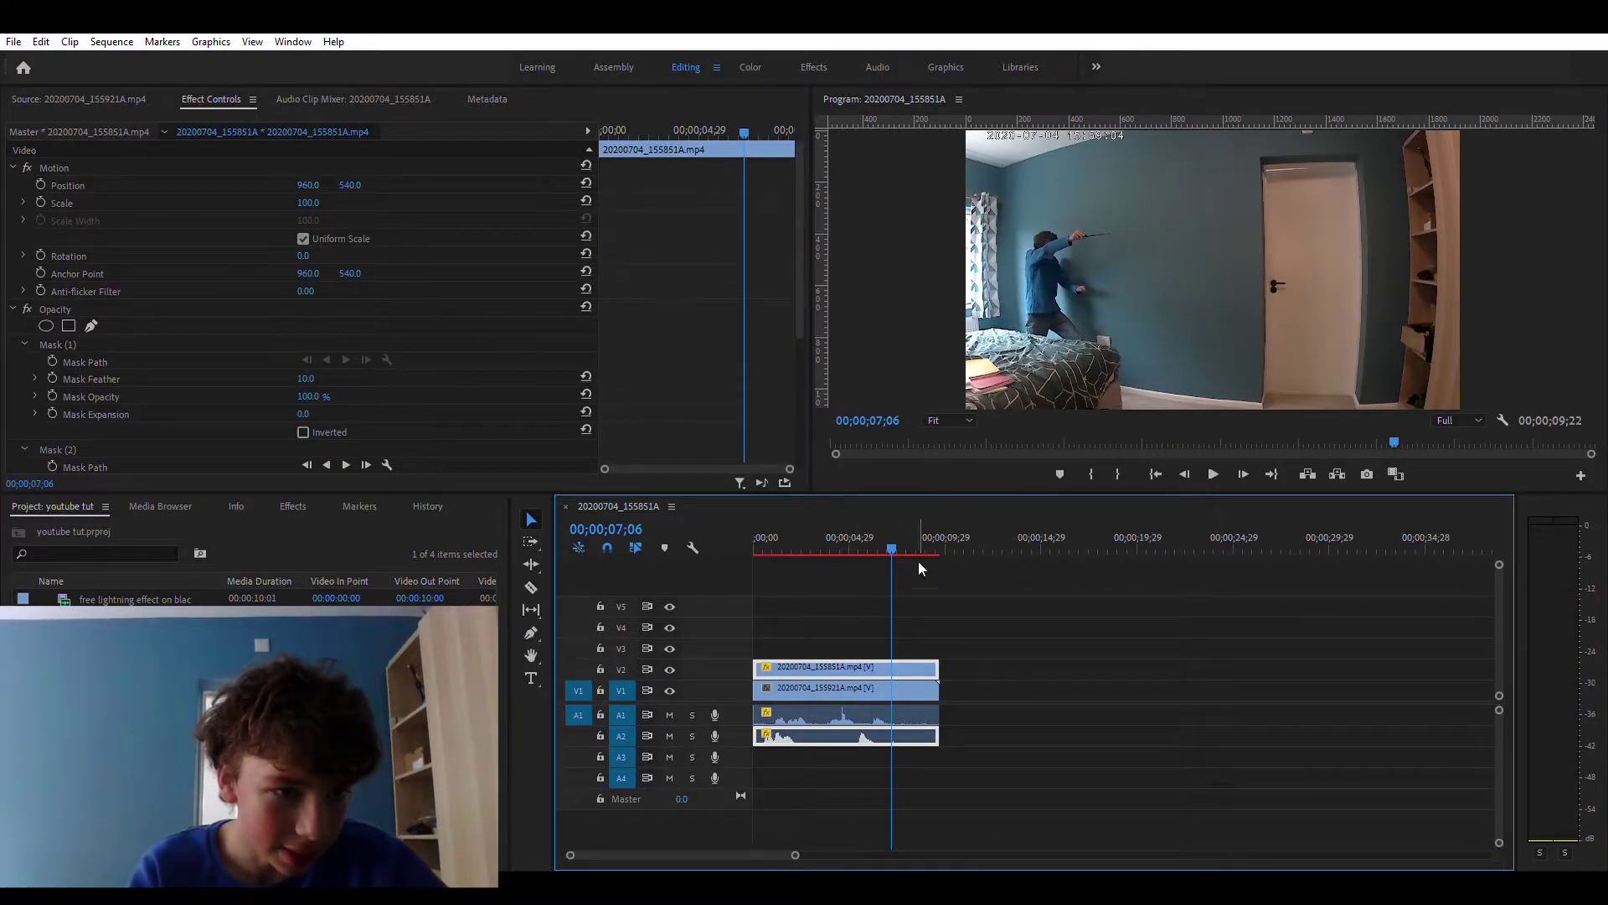
pyautogui.click(78, 337)
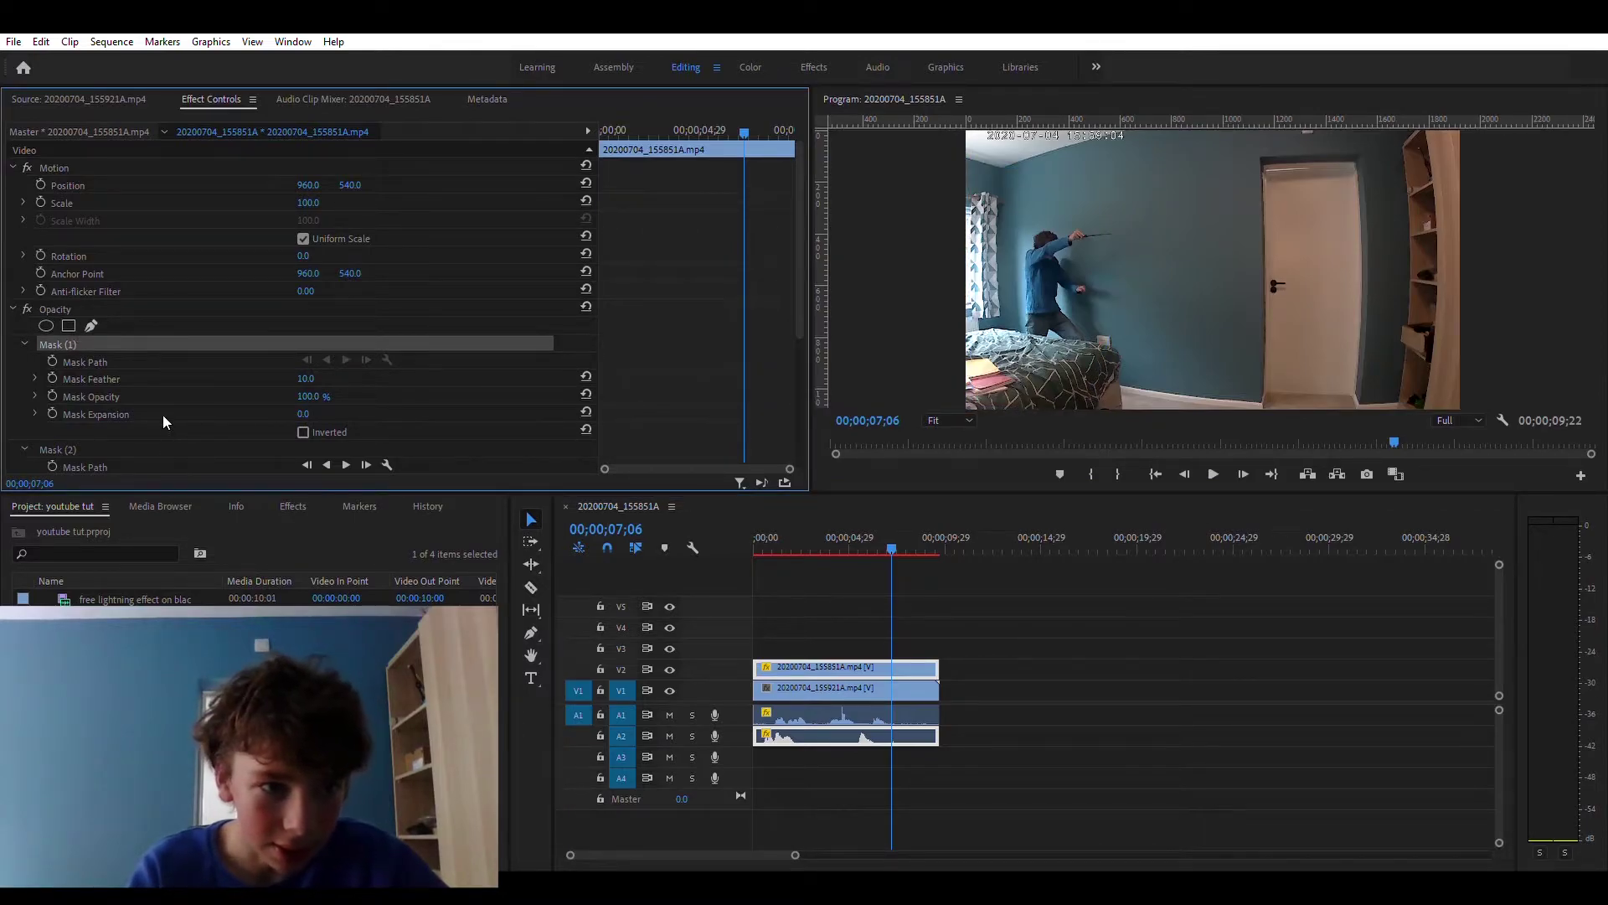
pyautogui.press('Delete')
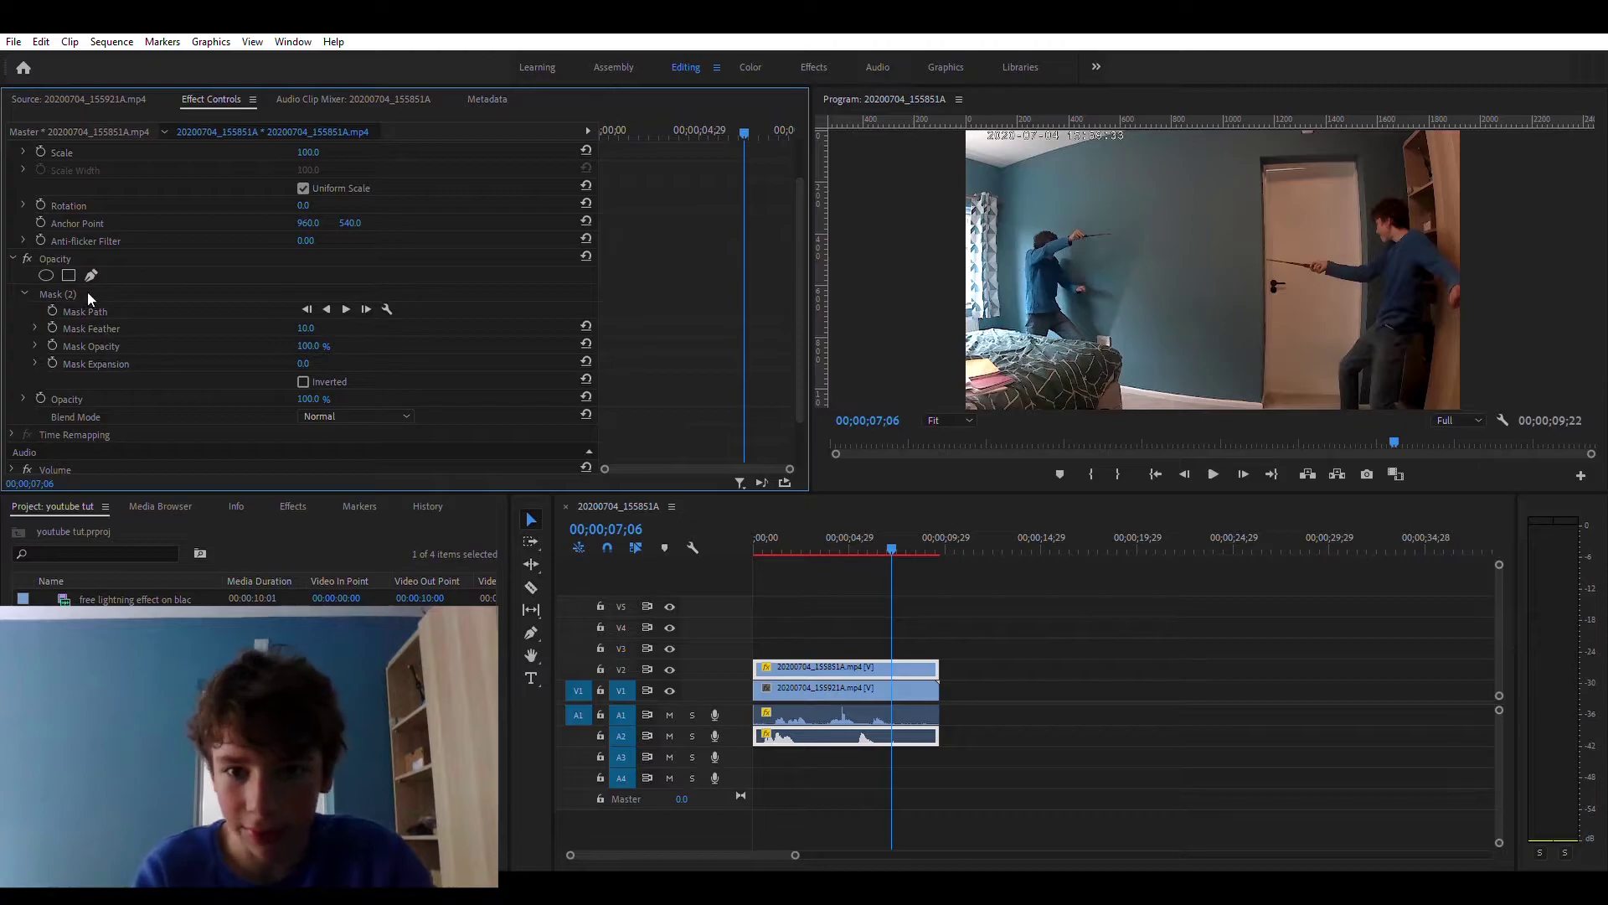
pyautogui.click(76, 285)
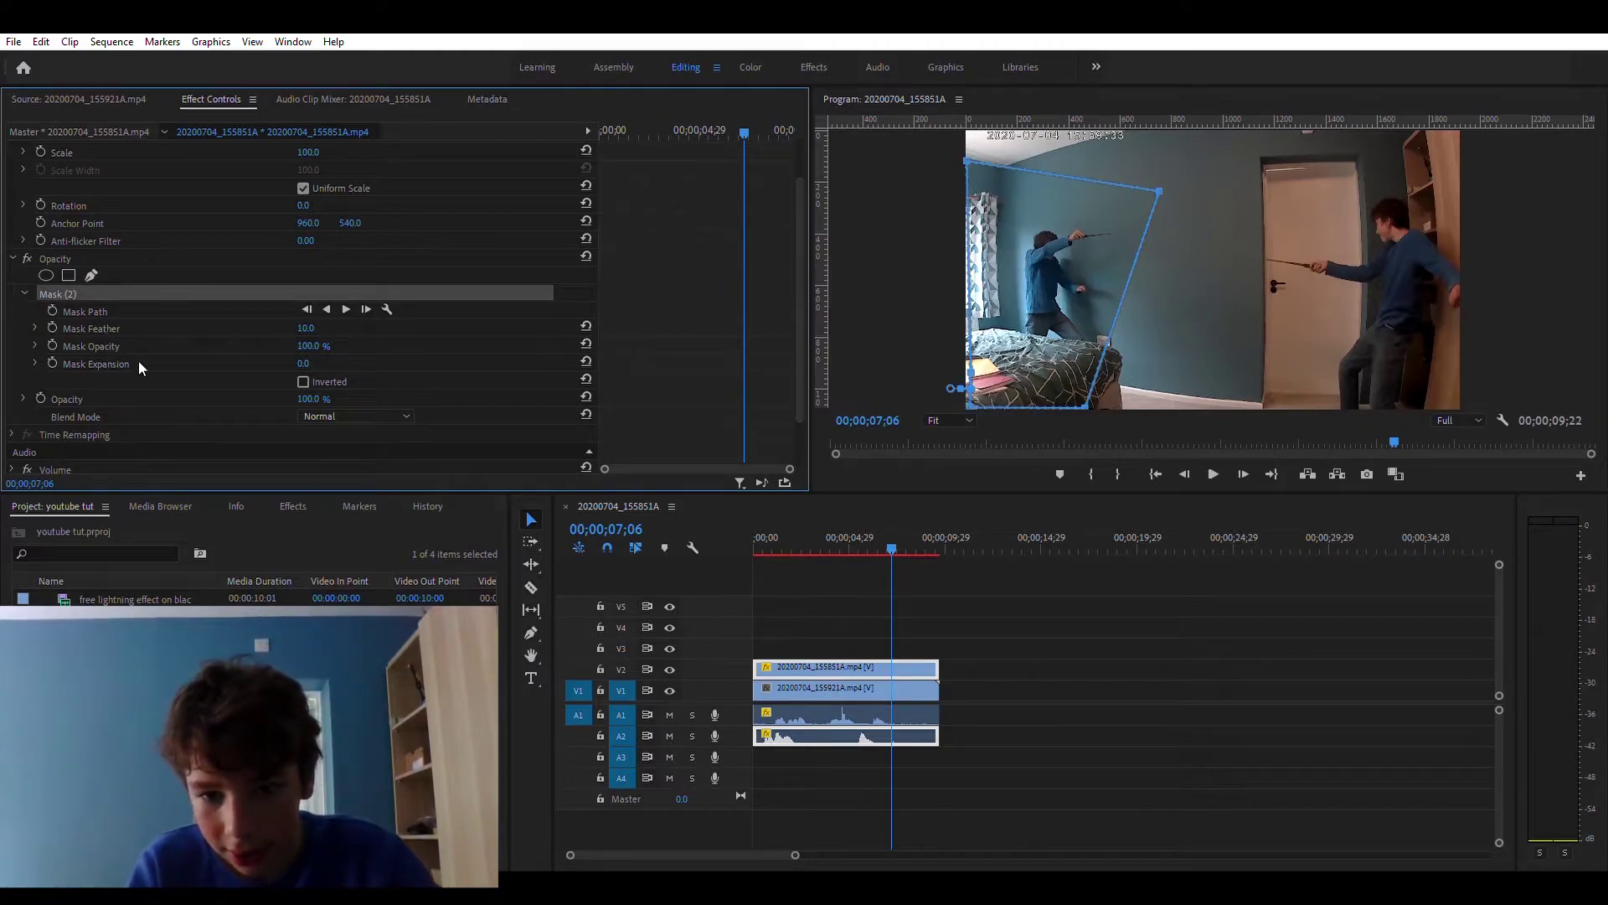
pyautogui.press('Delete')
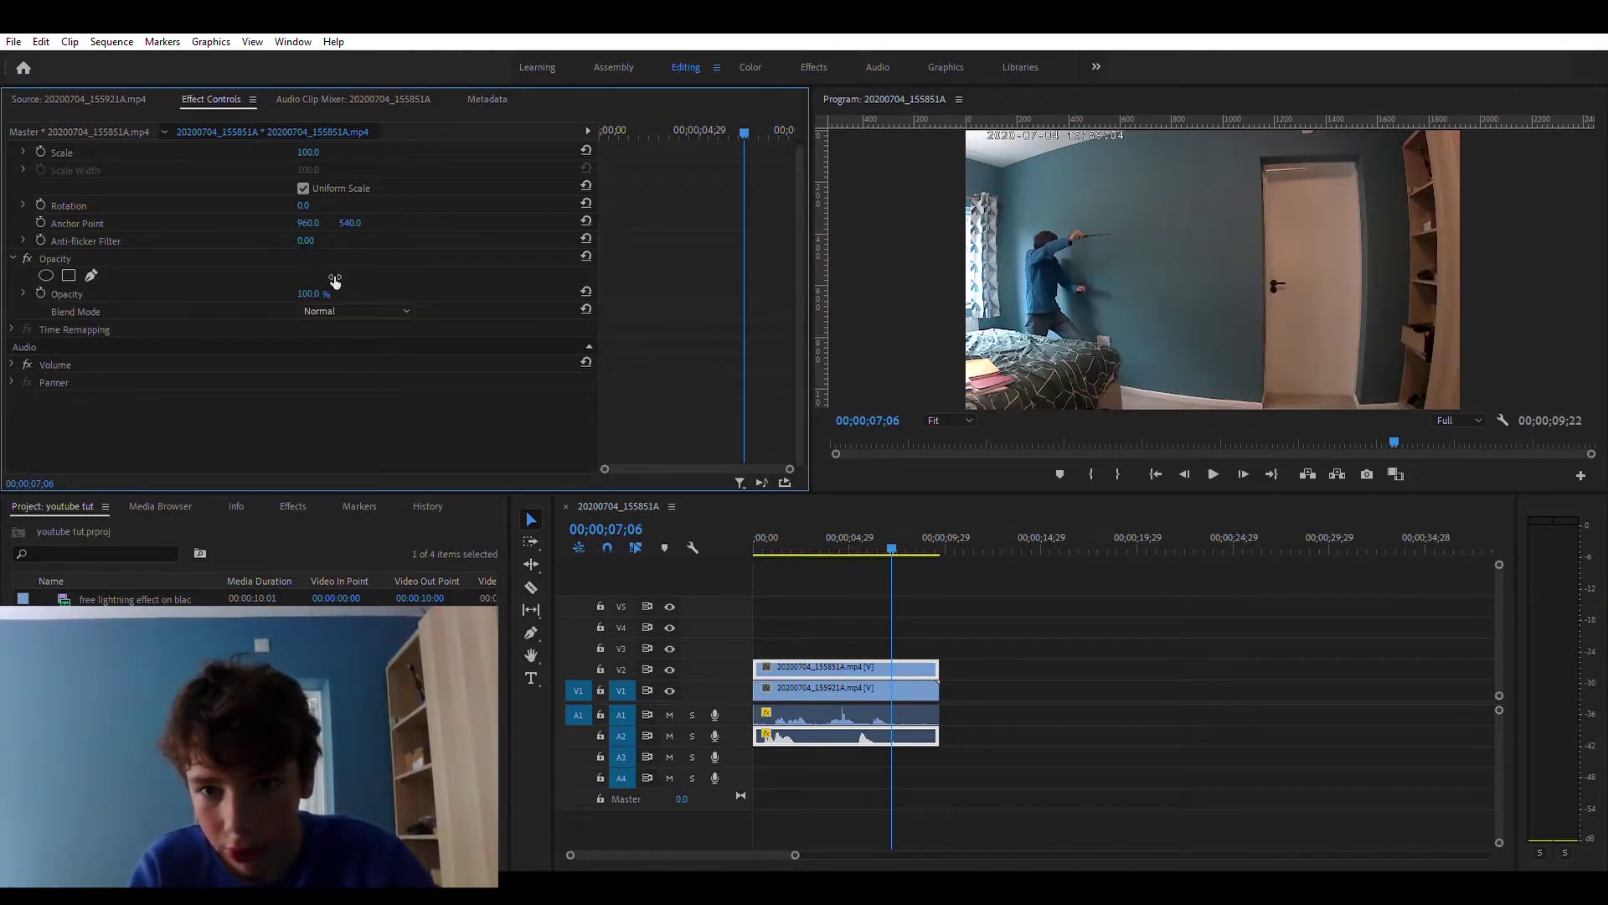
# Set the V2 clip's opacity to 50% and place it back at the sequence start on V2 and A2, above the V1 clip
pyautogui.press('Return')
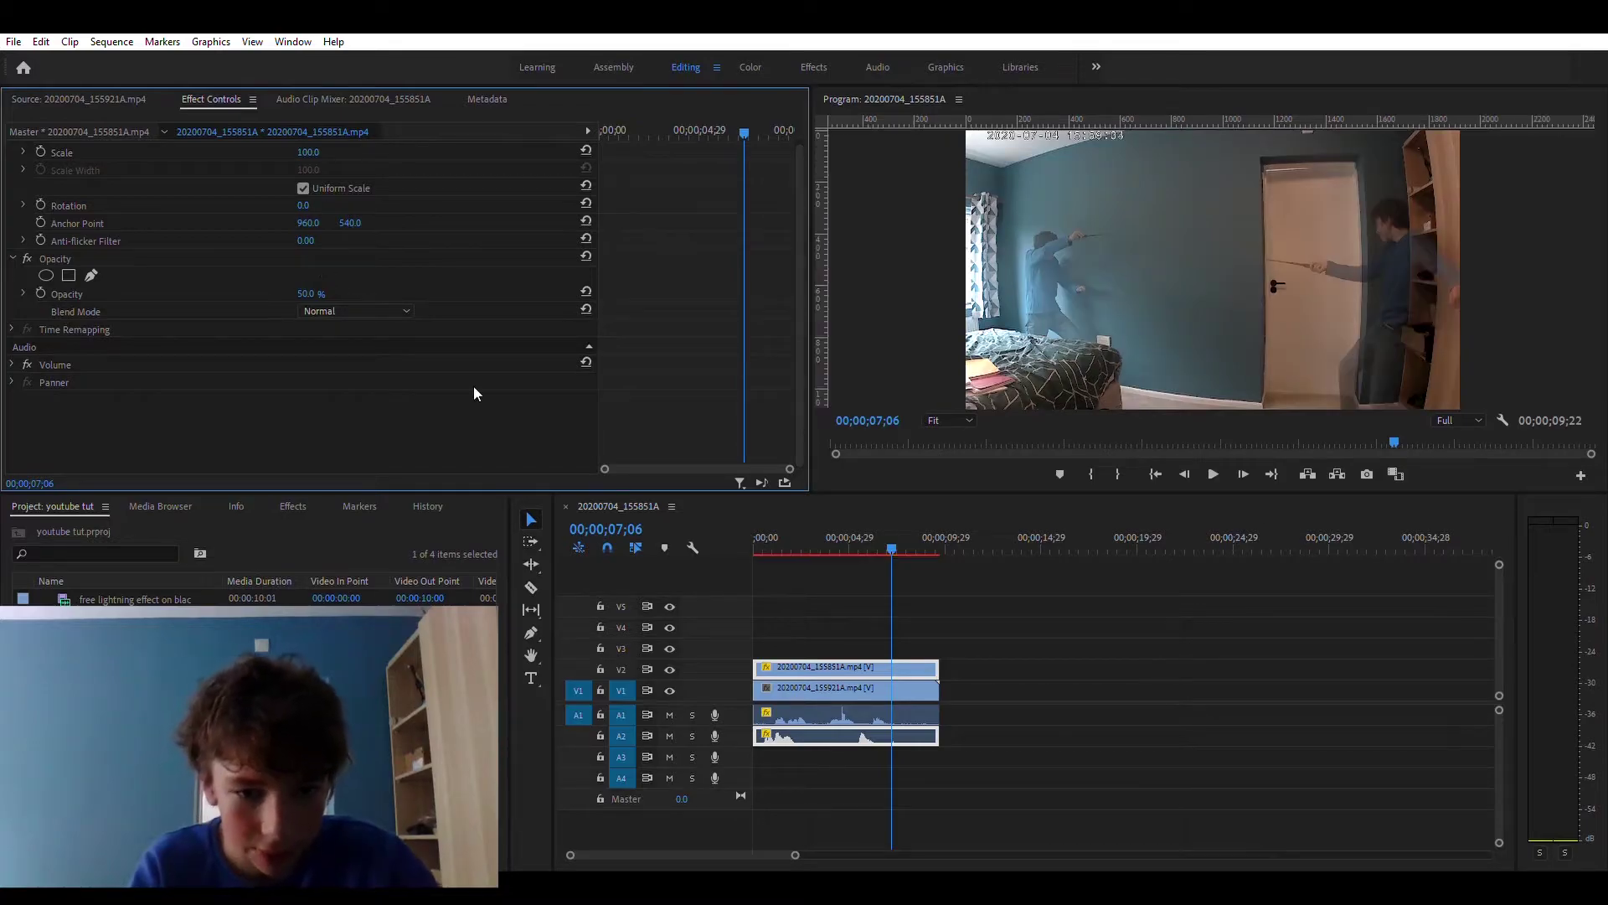
pyautogui.moveTo(896, 582); pyautogui.dragTo(783, 590)
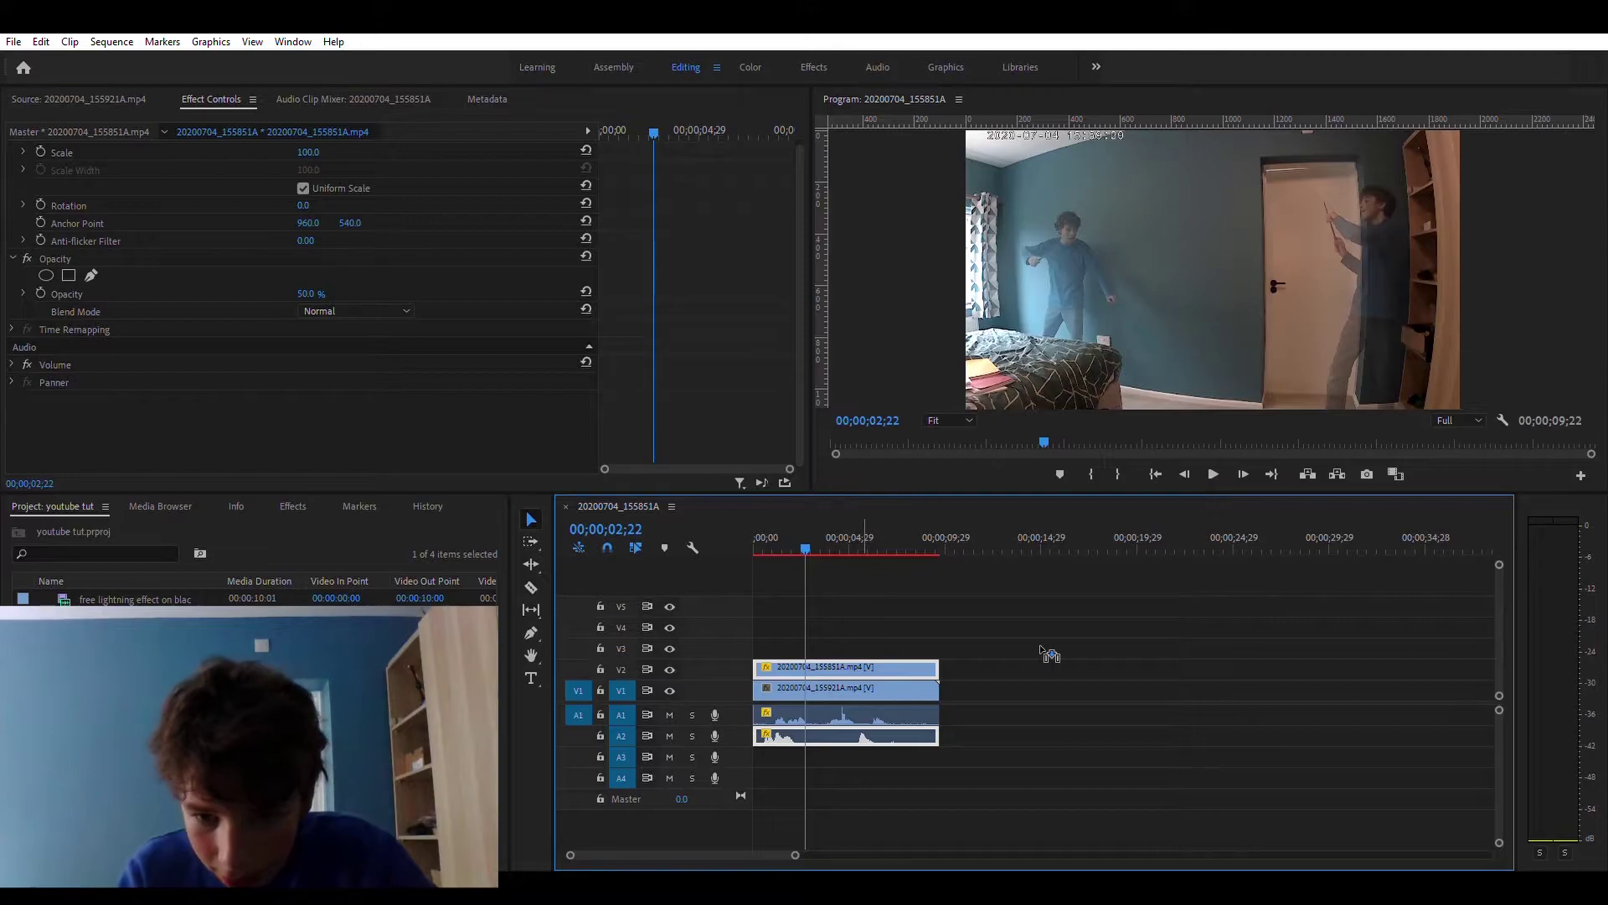
pyautogui.moveTo(1050, 654); pyautogui.dragTo(786, 651)
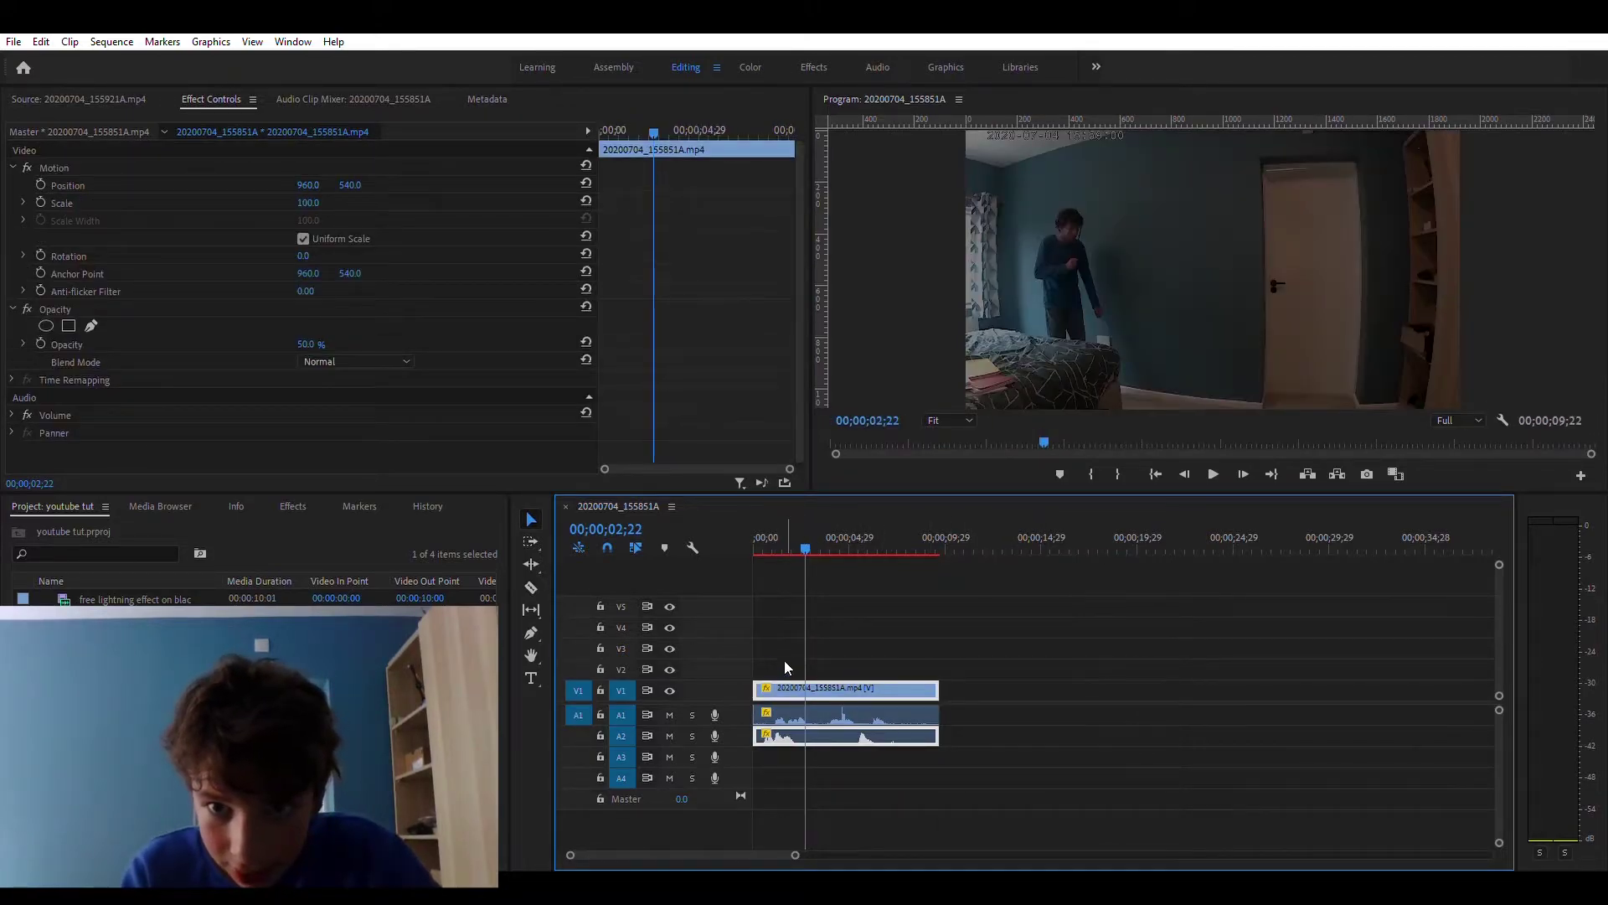
pyautogui.hotkey('ctrl', 'z')
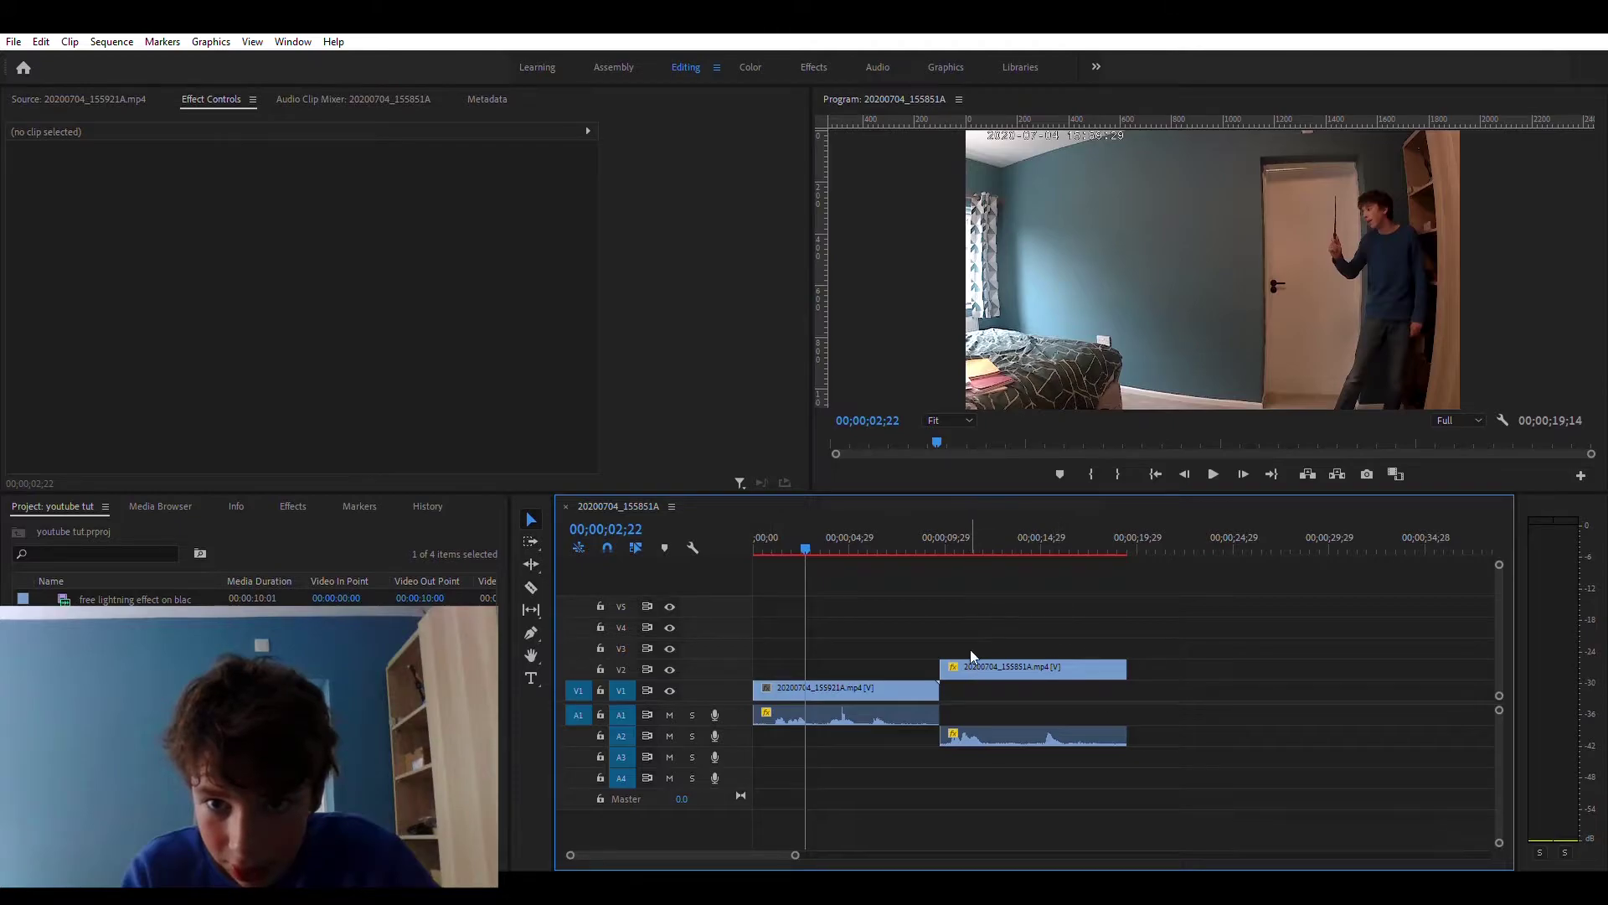
pyautogui.moveTo(972, 666); pyautogui.dragTo(776, 666)
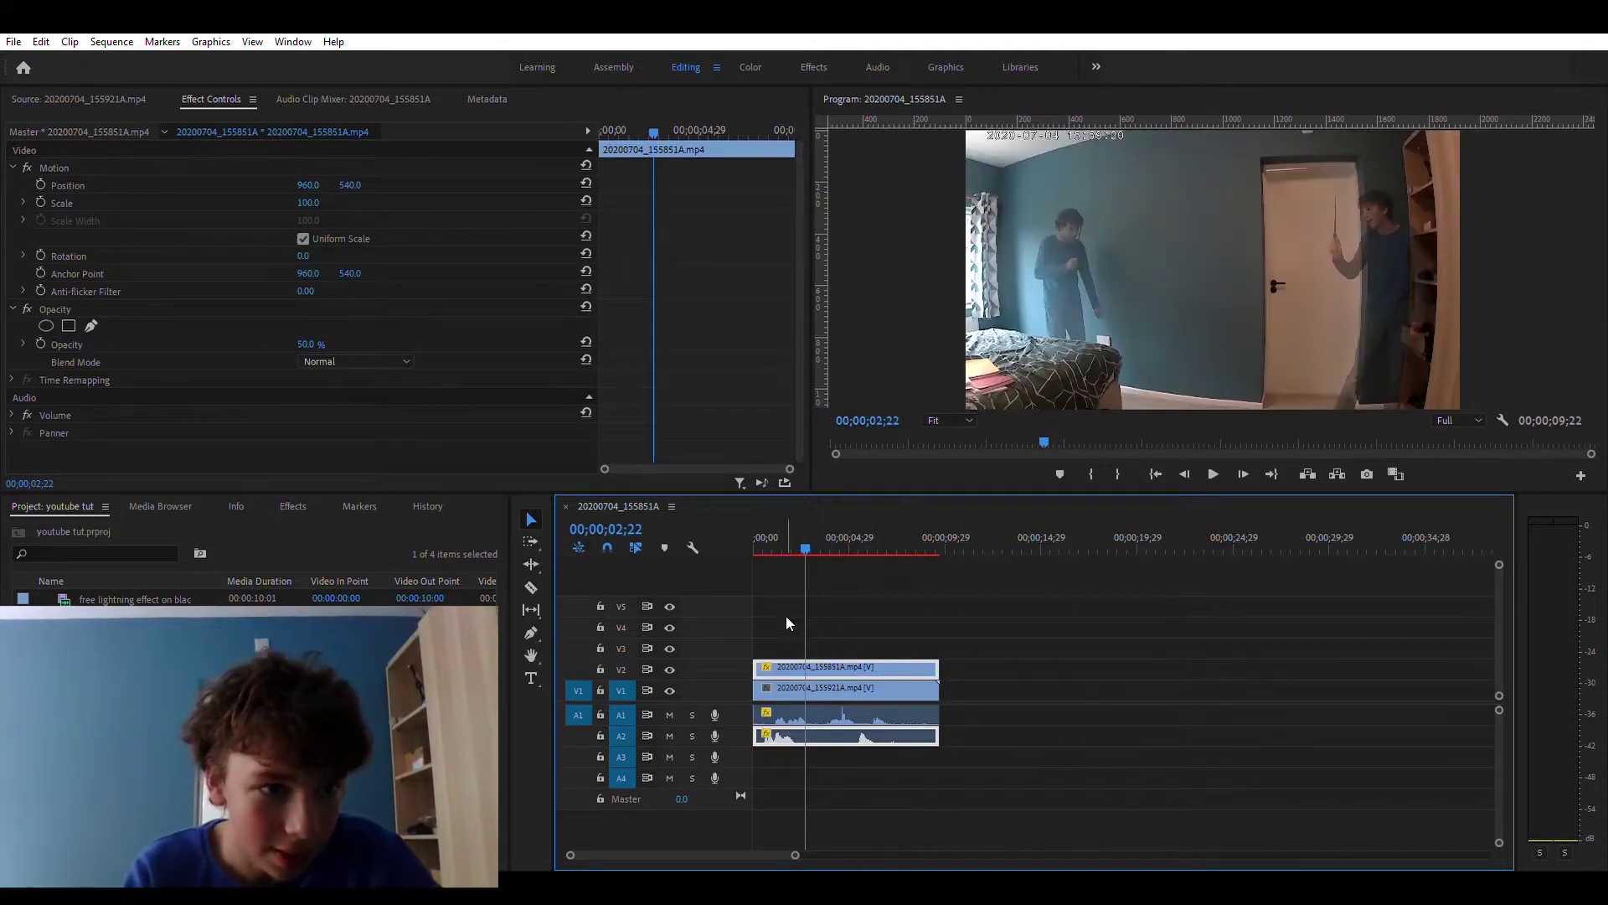
# Draw a closed opacity mask on the V2 clip at 00;00;05;24, enclosing the bed side of the room up to the middle of the wall
pyautogui.press('space')
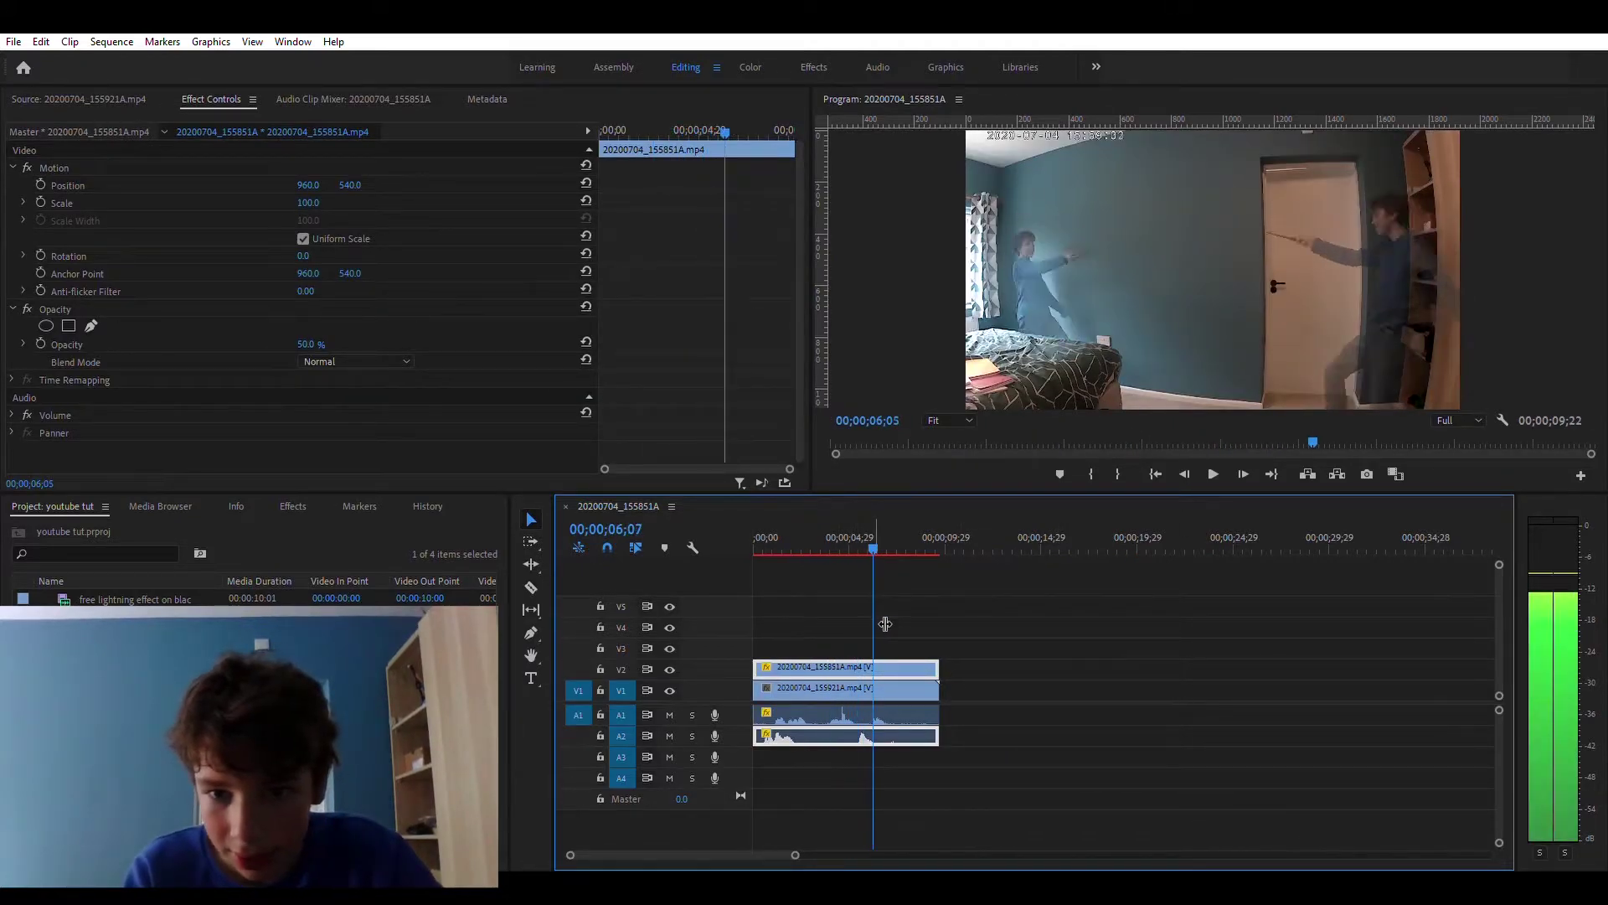
pyautogui.moveTo(897, 629); pyautogui.dragTo(872, 632)
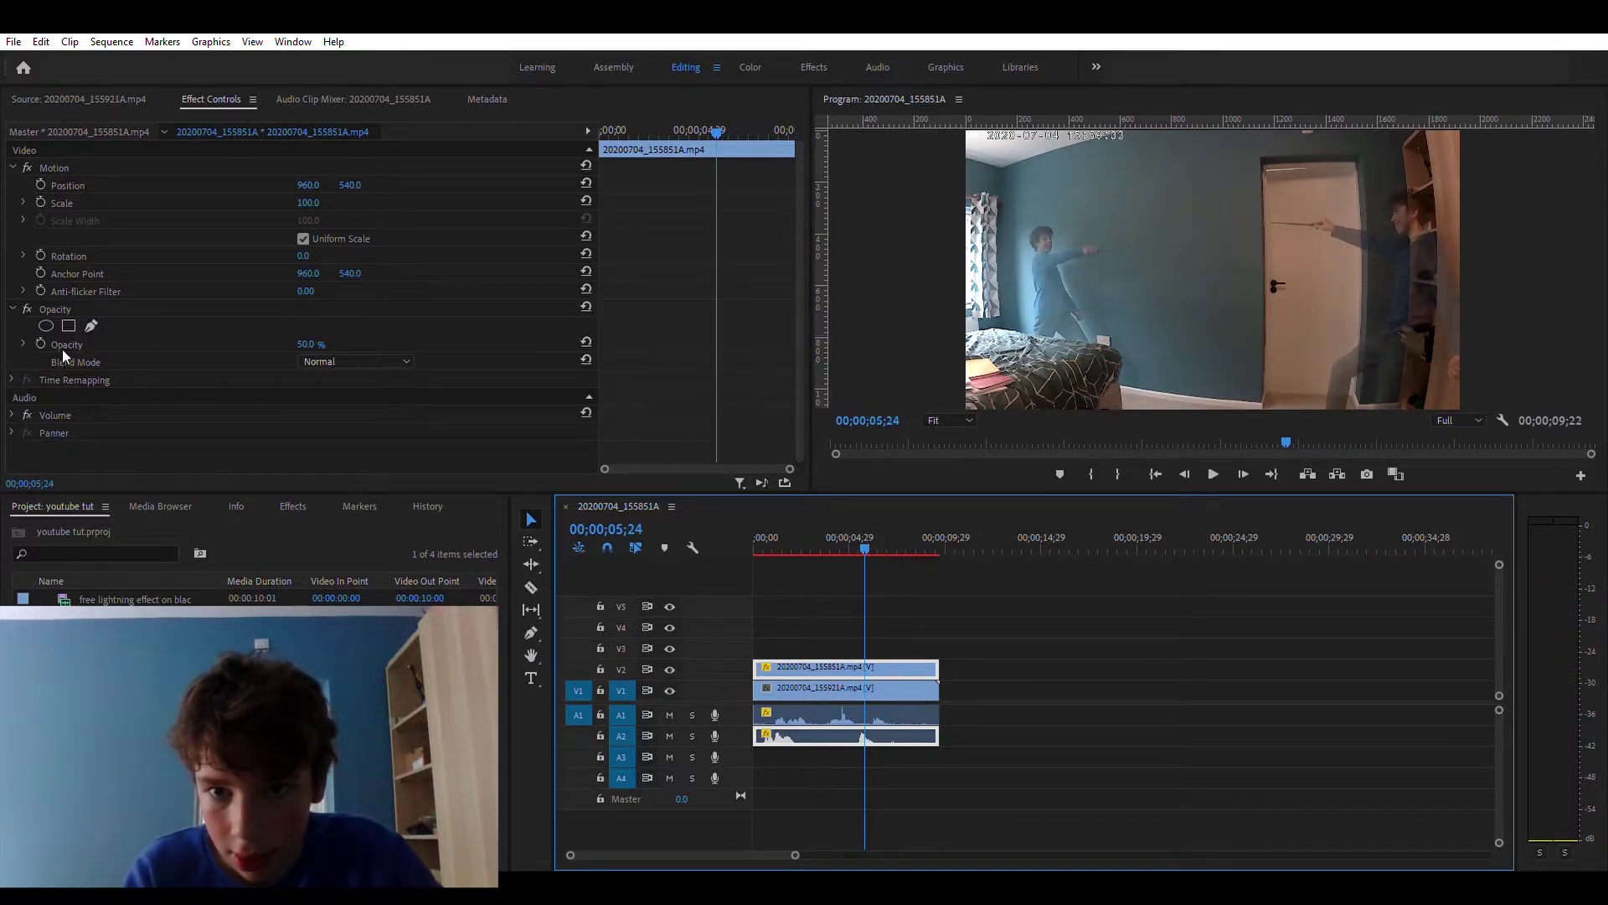
pyautogui.click(90, 325)
pyautogui.click(999, 348)
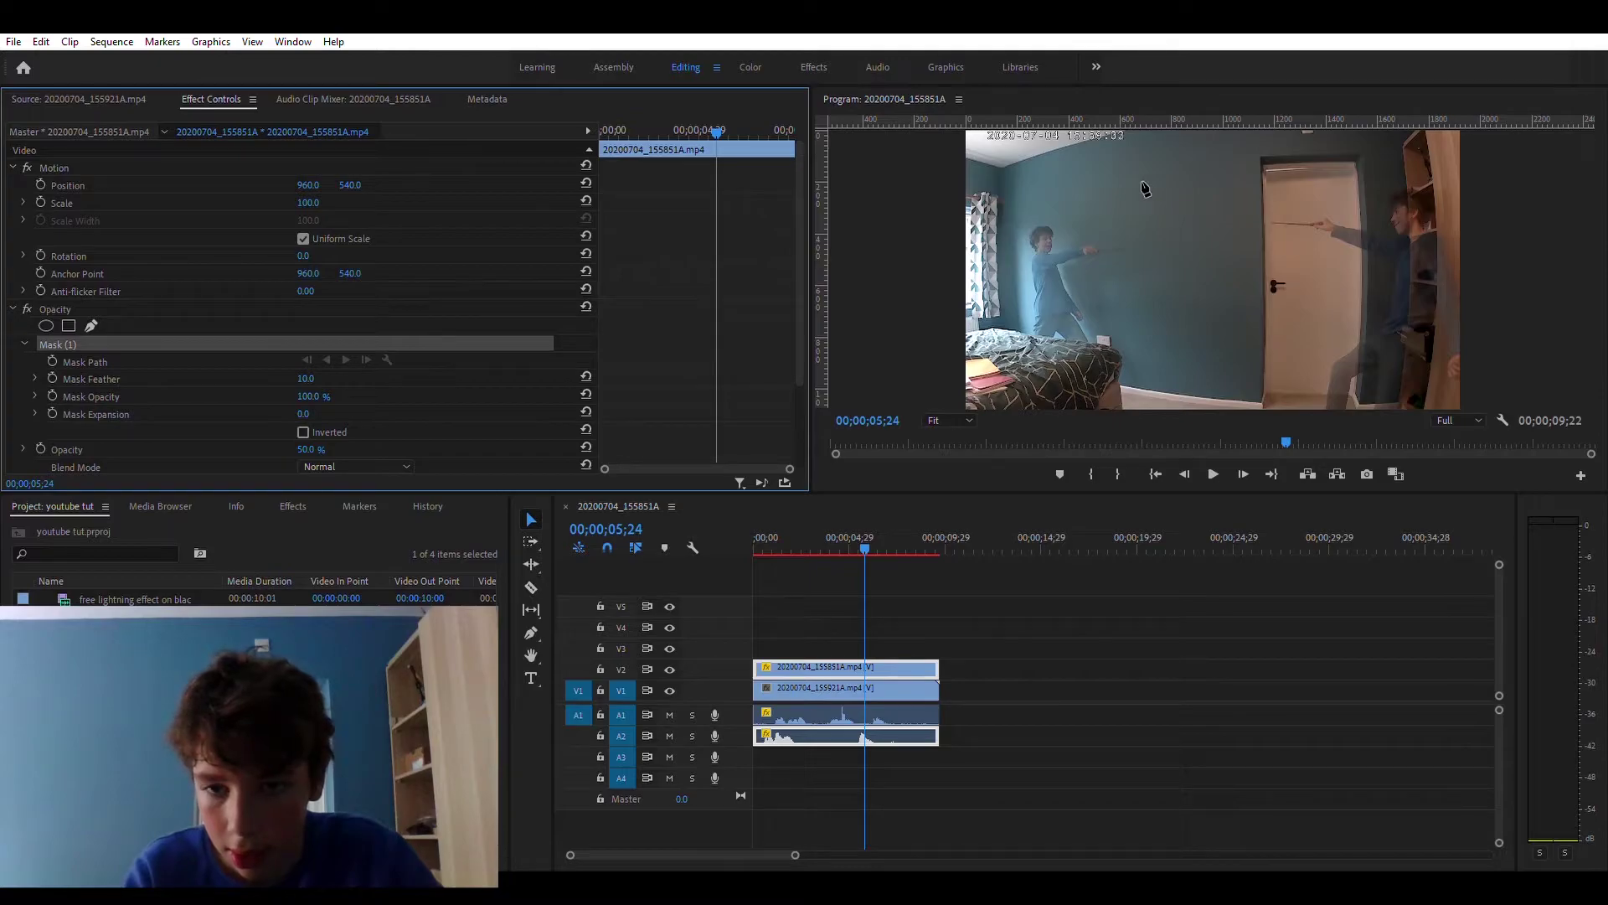
pyautogui.click(1145, 188)
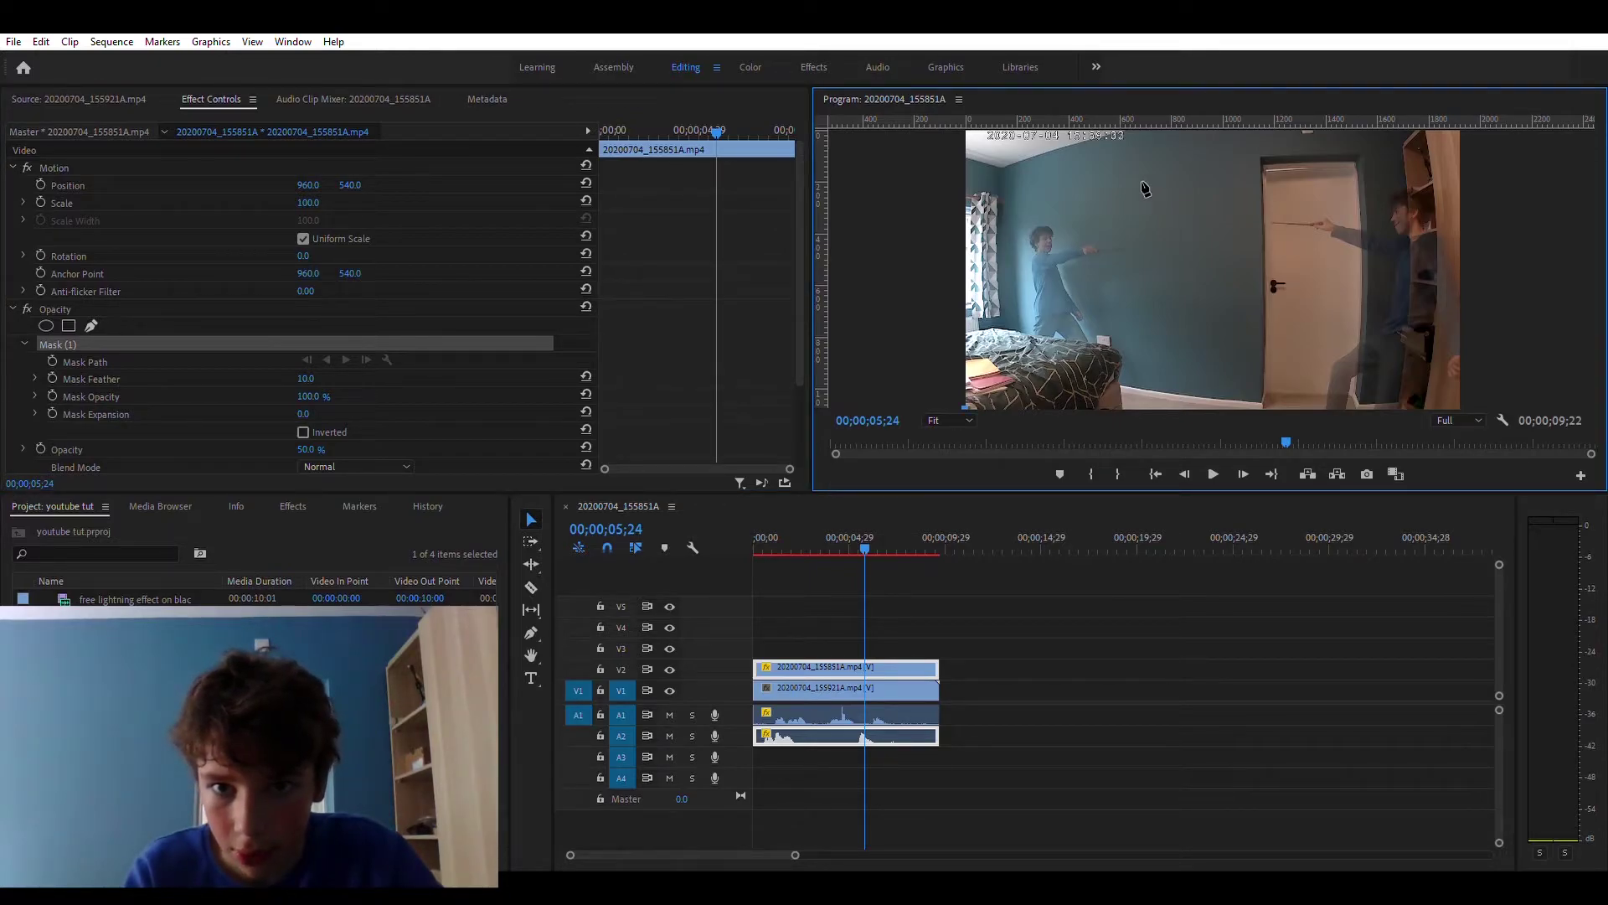
pyautogui.click(1141, 196)
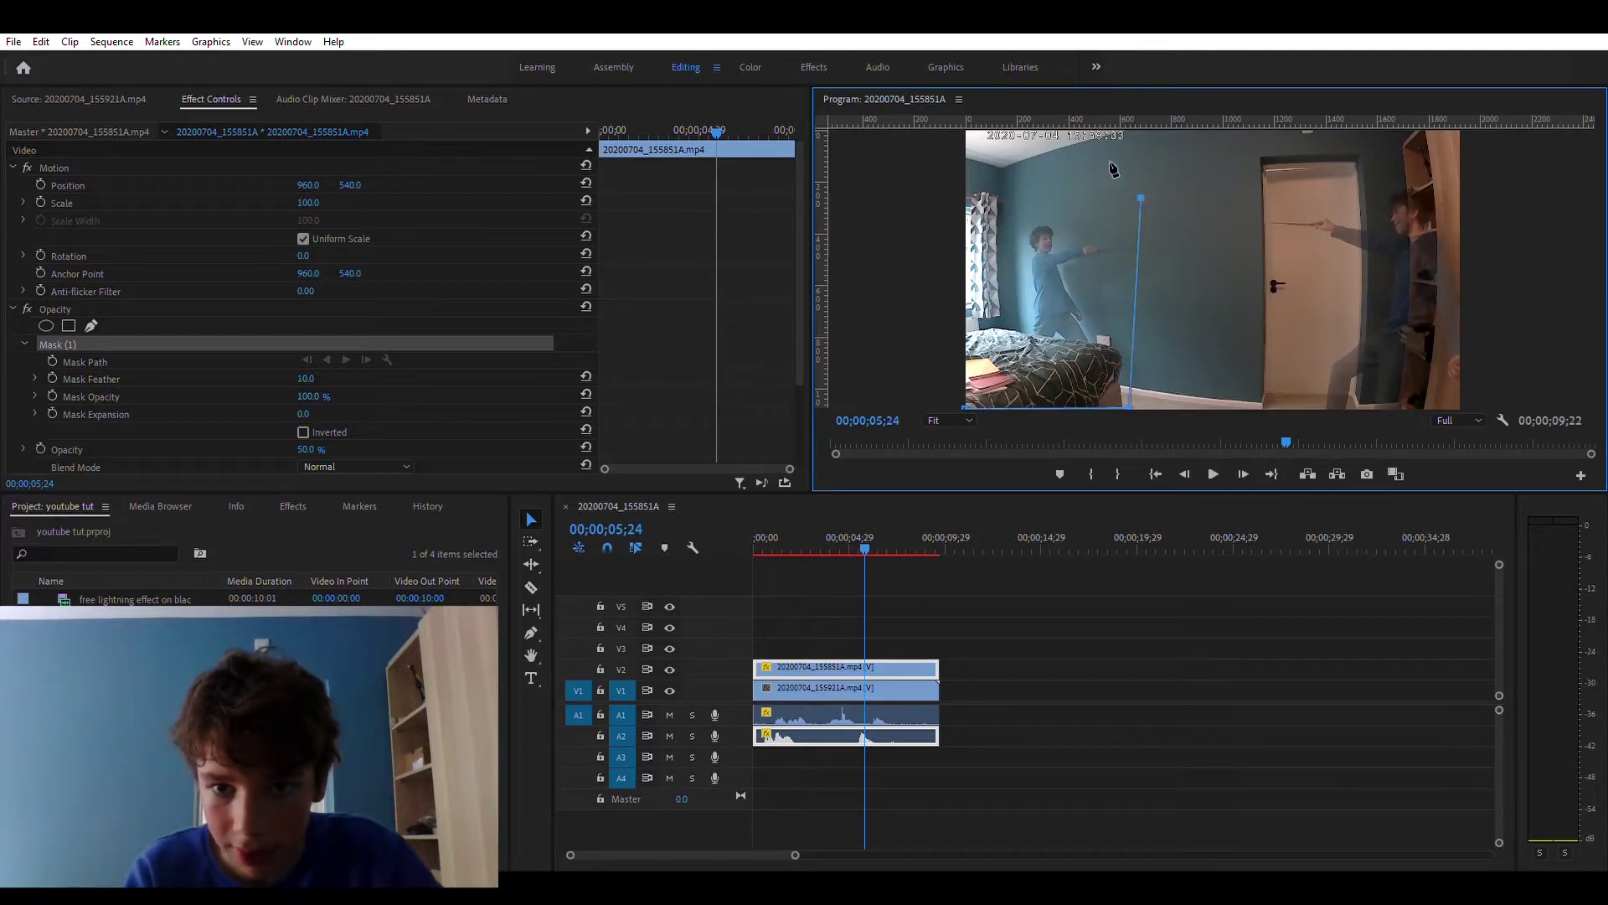
pyautogui.click(1132, 126)
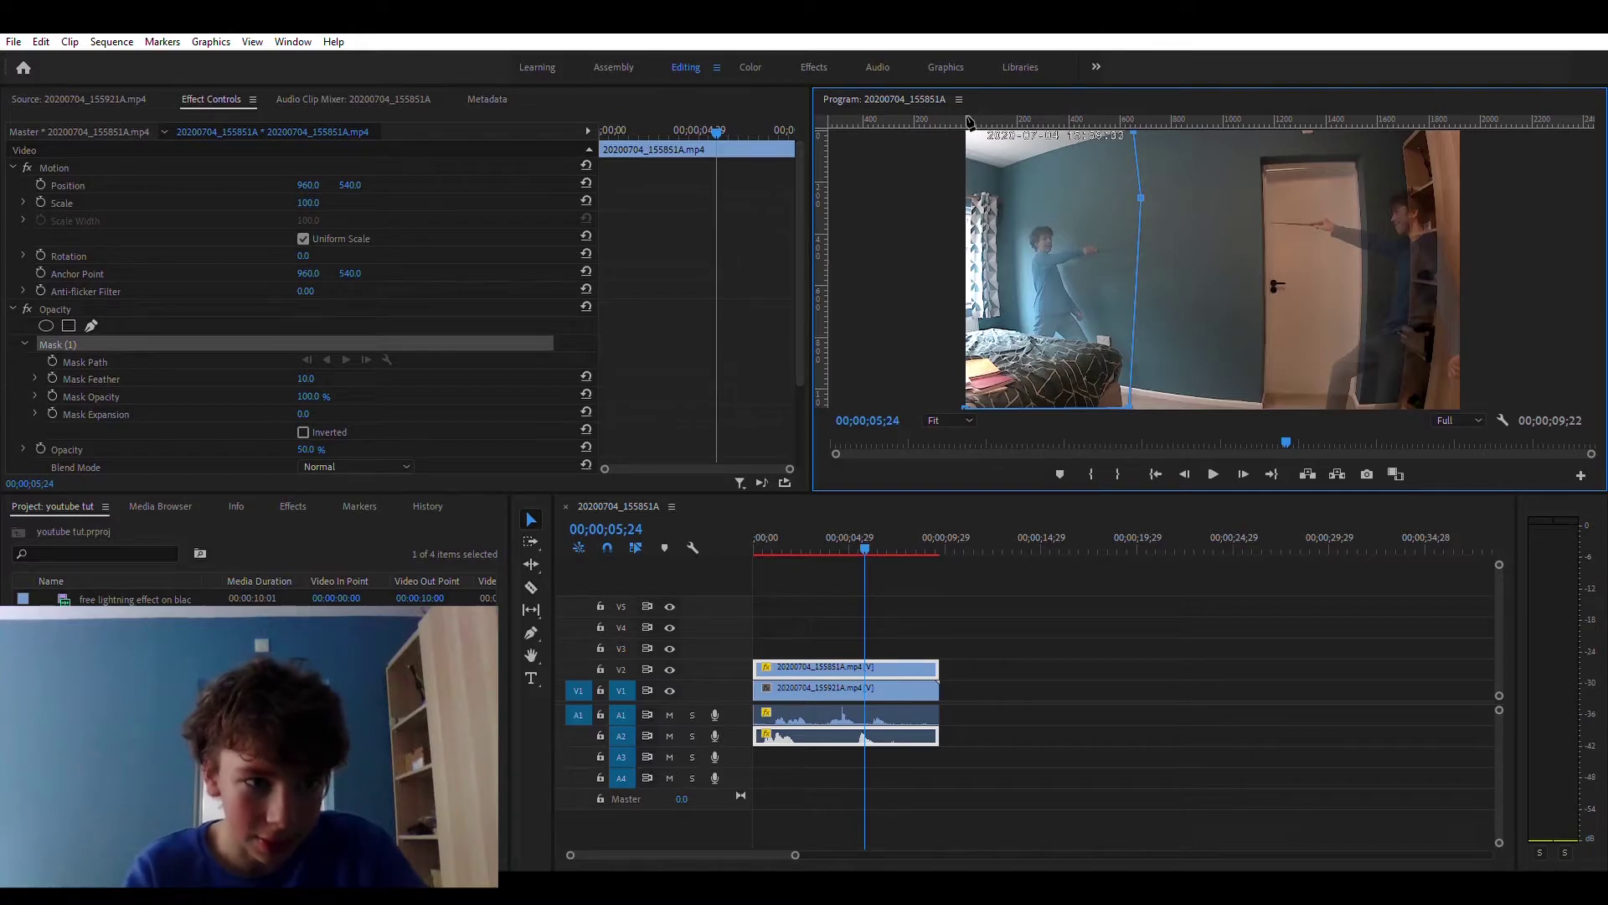
pyautogui.click(968, 133)
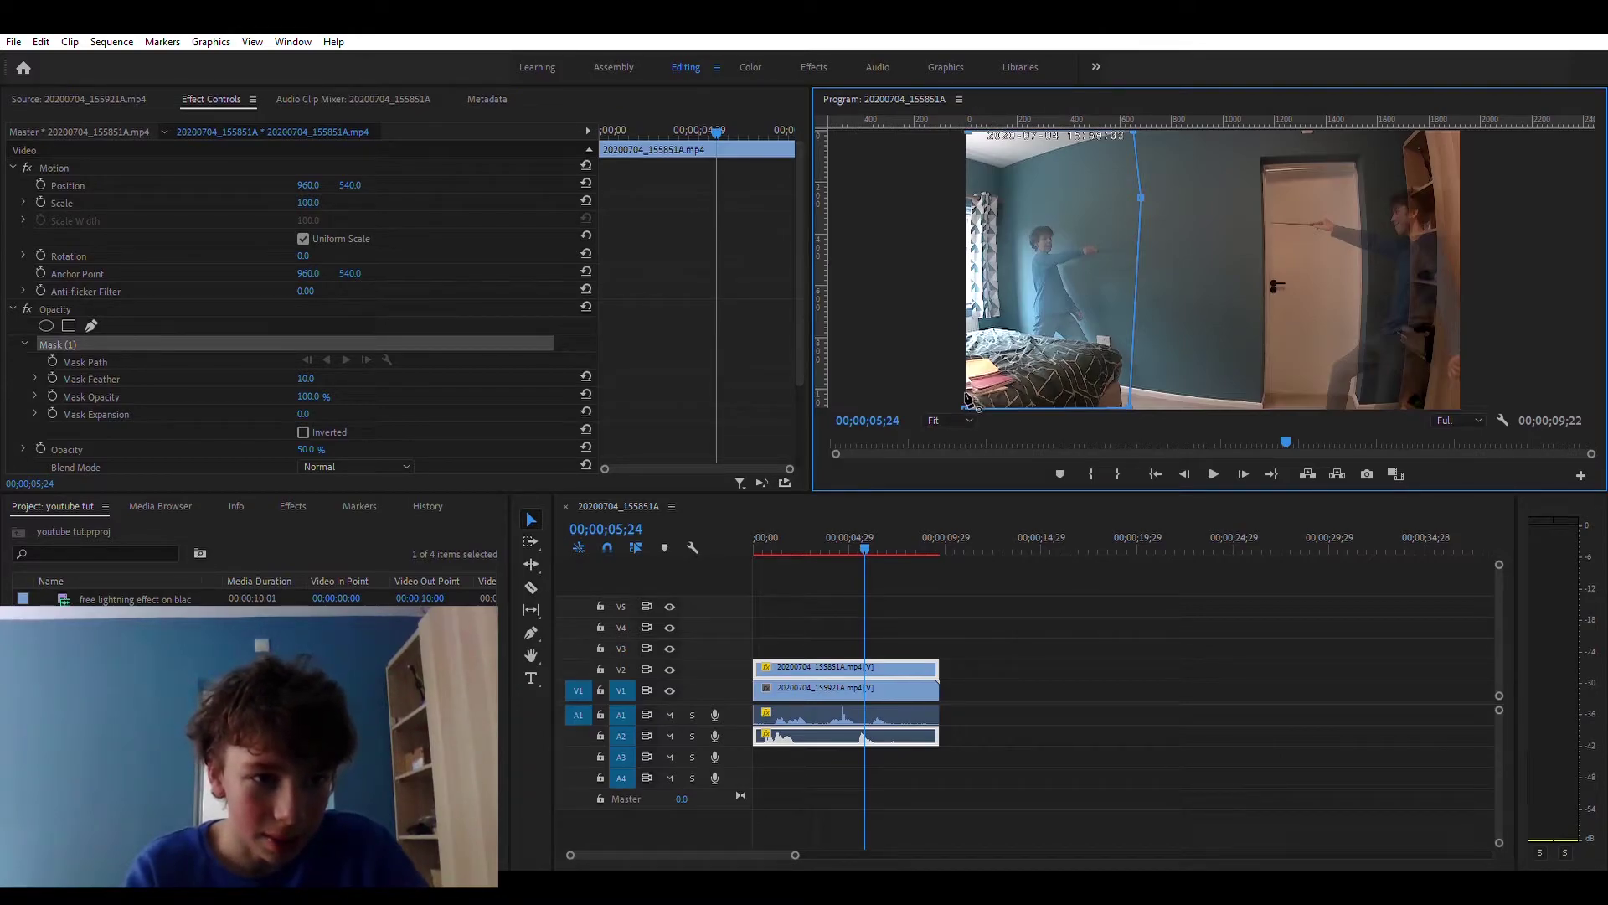
pyautogui.click(965, 407)
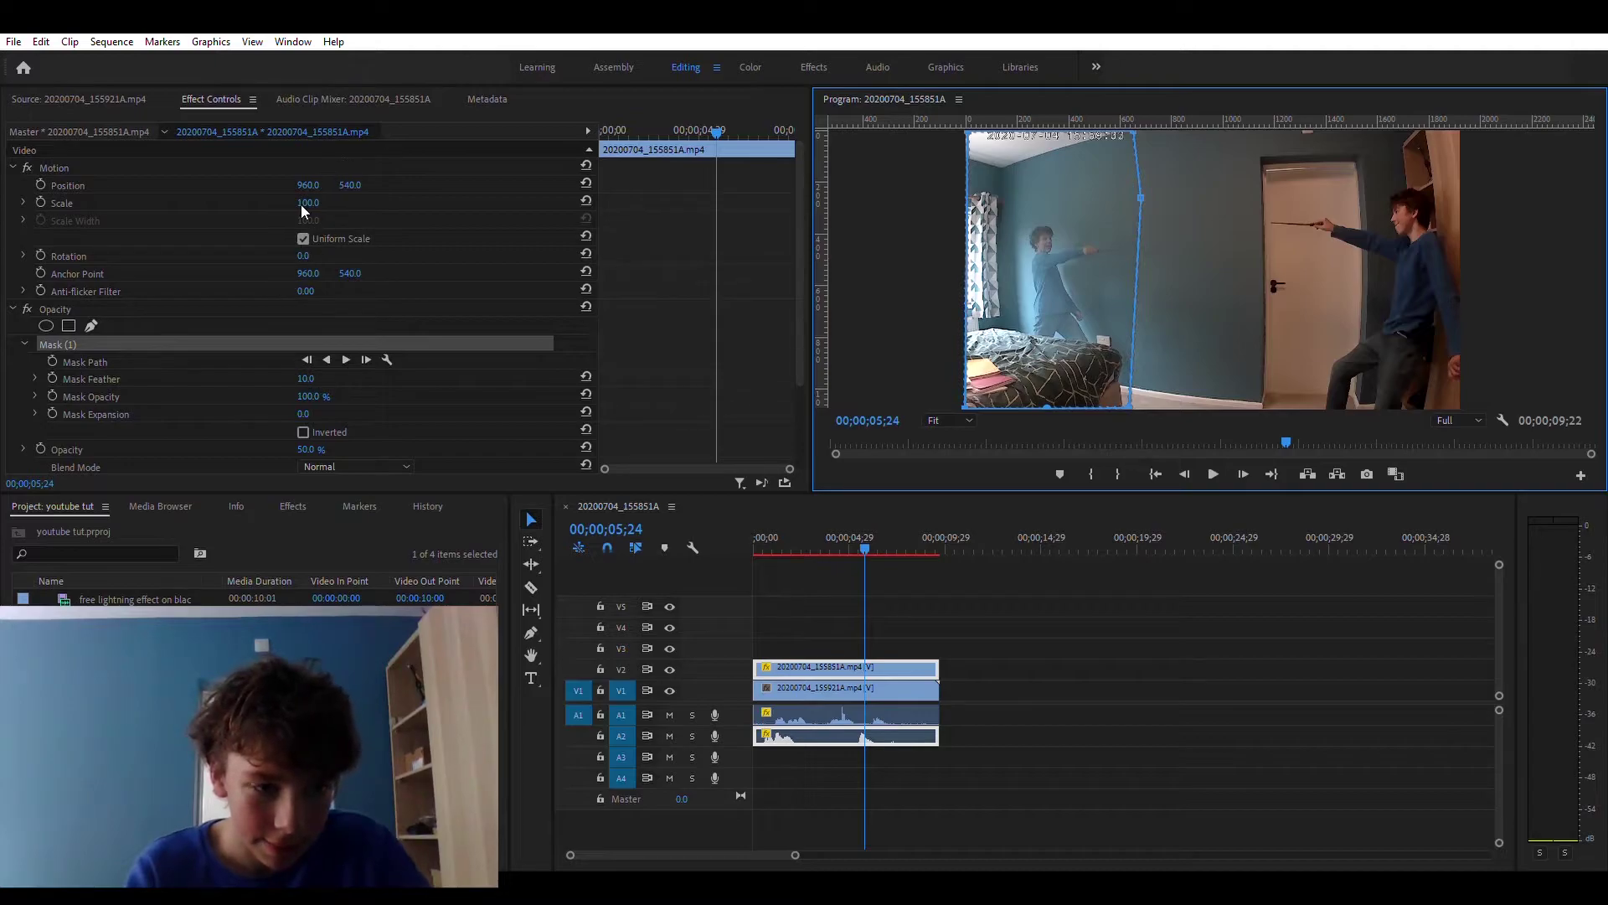
# Set the V2 clip's opacity to 100% and its blend mode to Darken
pyautogui.scroll(-3, 294, 251)
pyautogui.scroll(2, 165, 385)
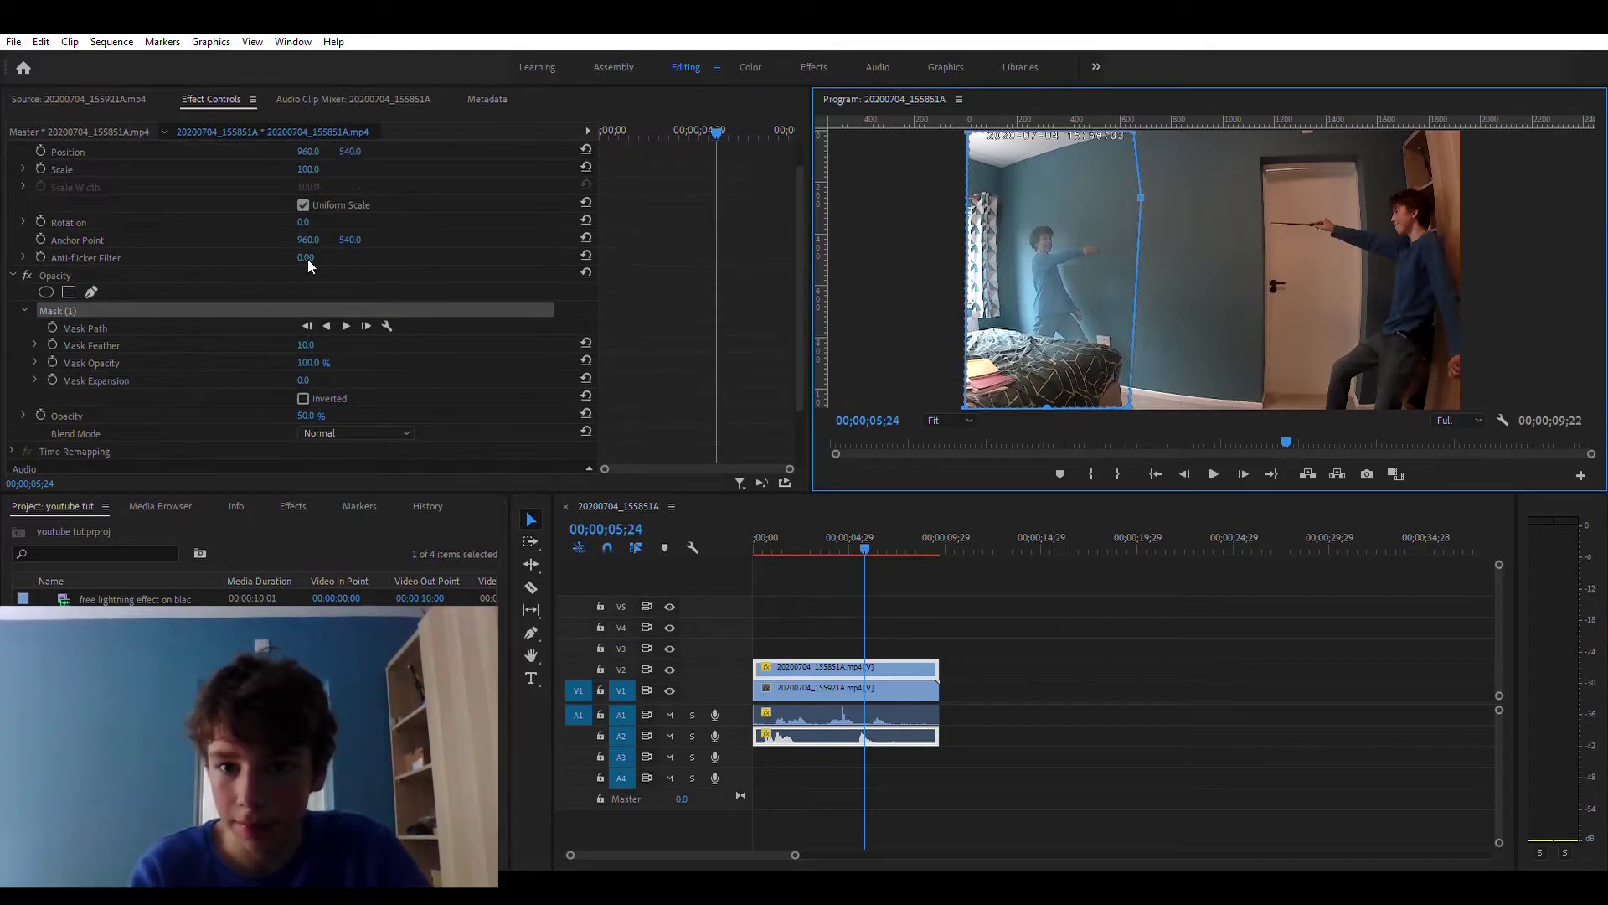
pyautogui.click(52, 275)
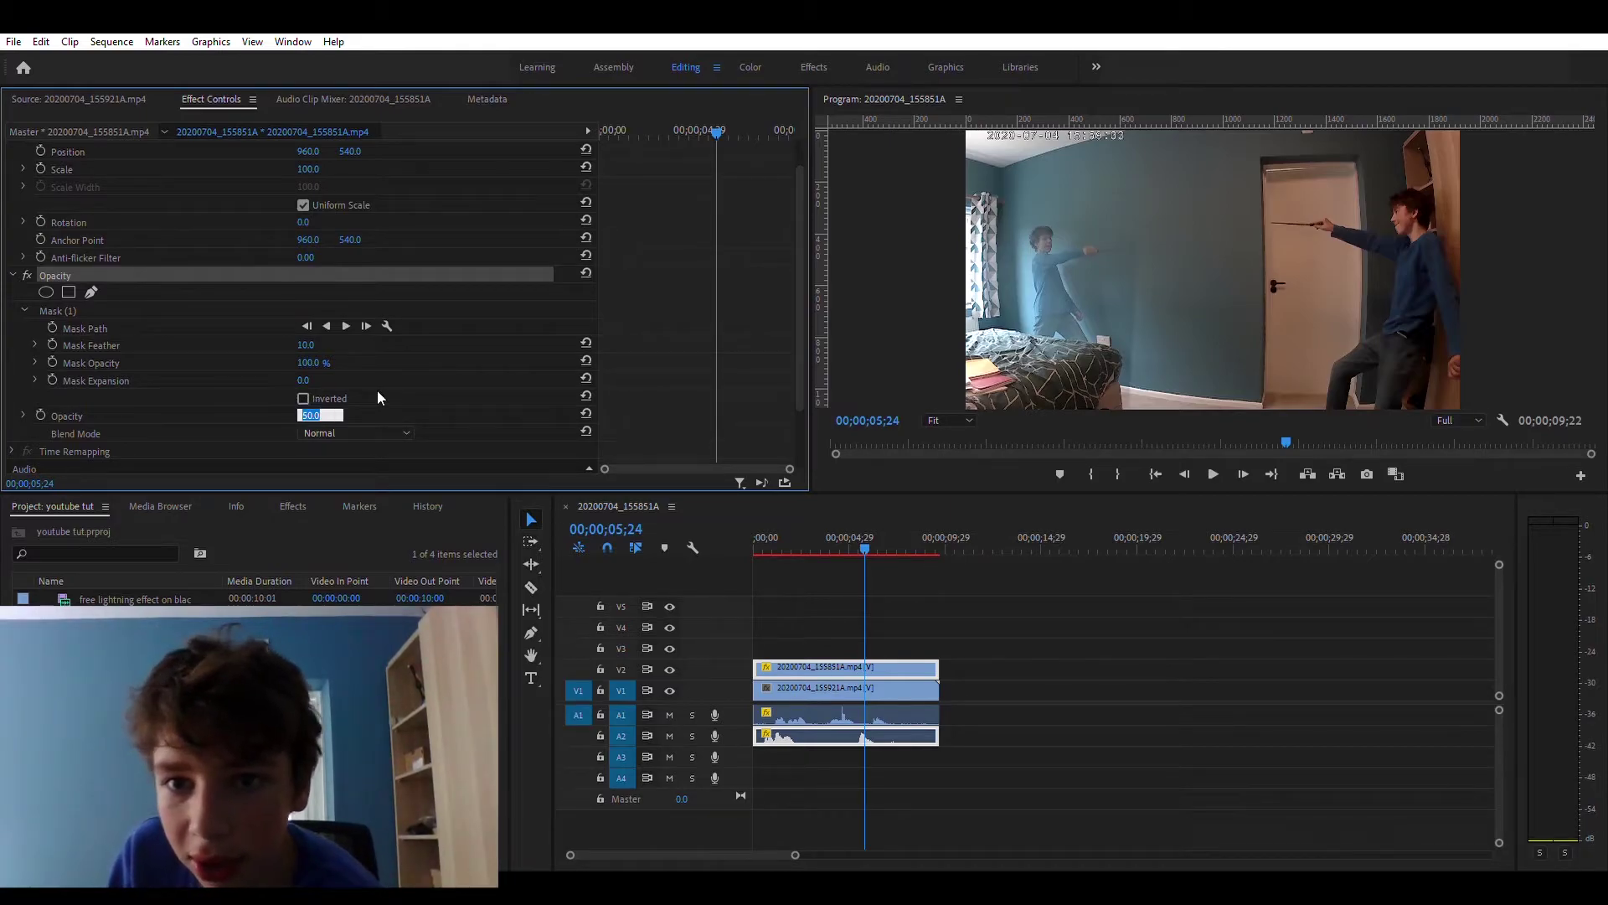
pyautogui.write('100')
pyautogui.press('Return')
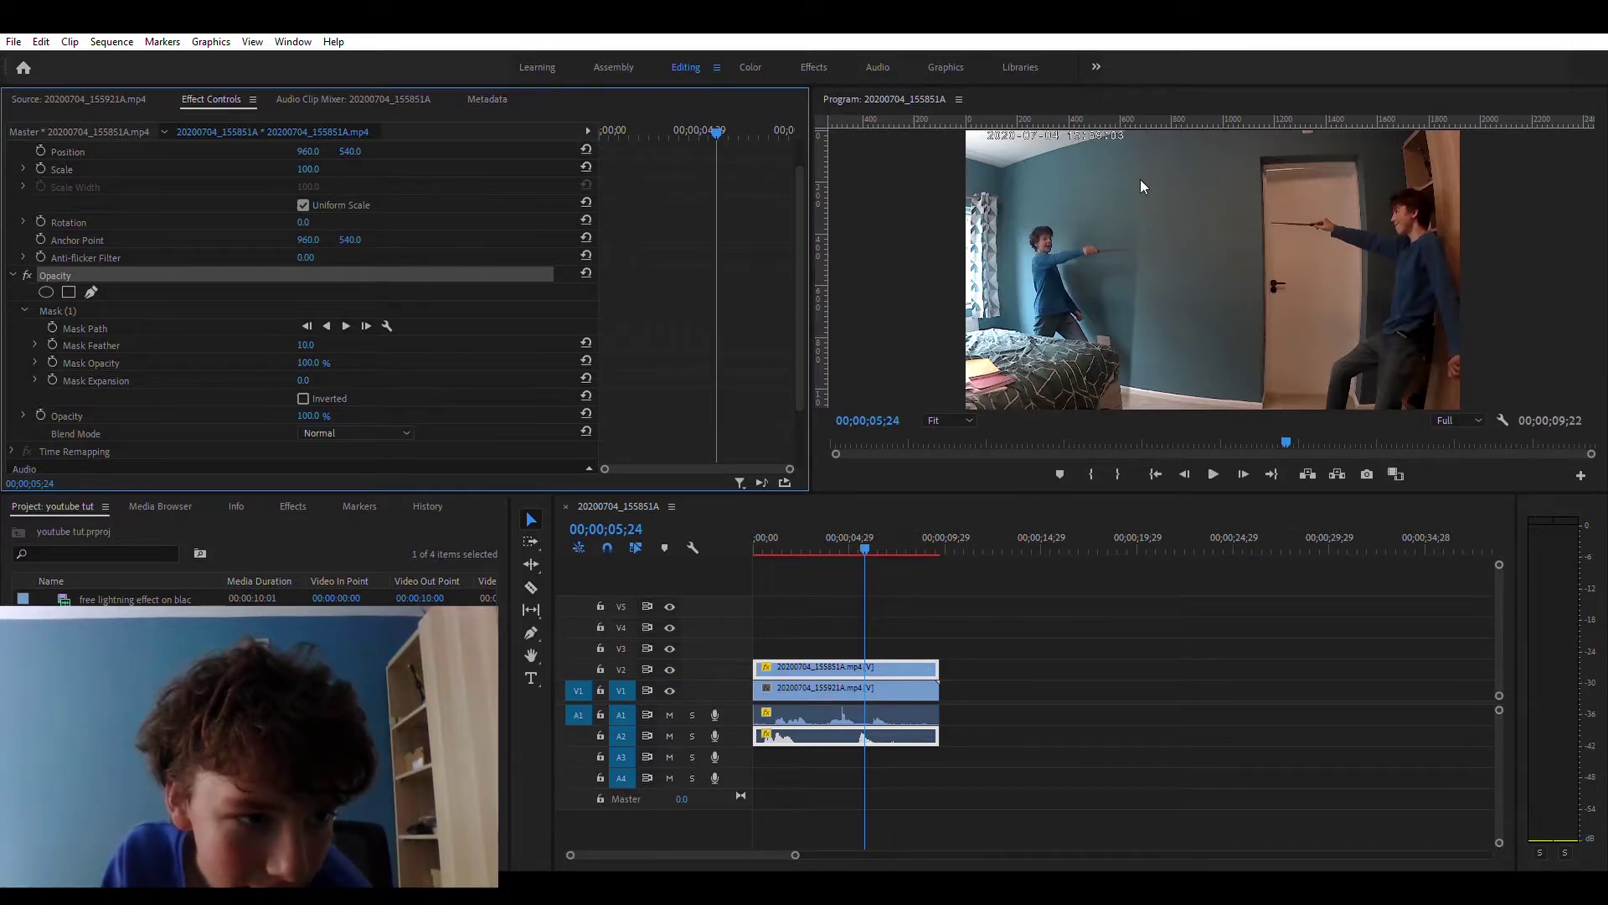
pyautogui.click(348, 415)
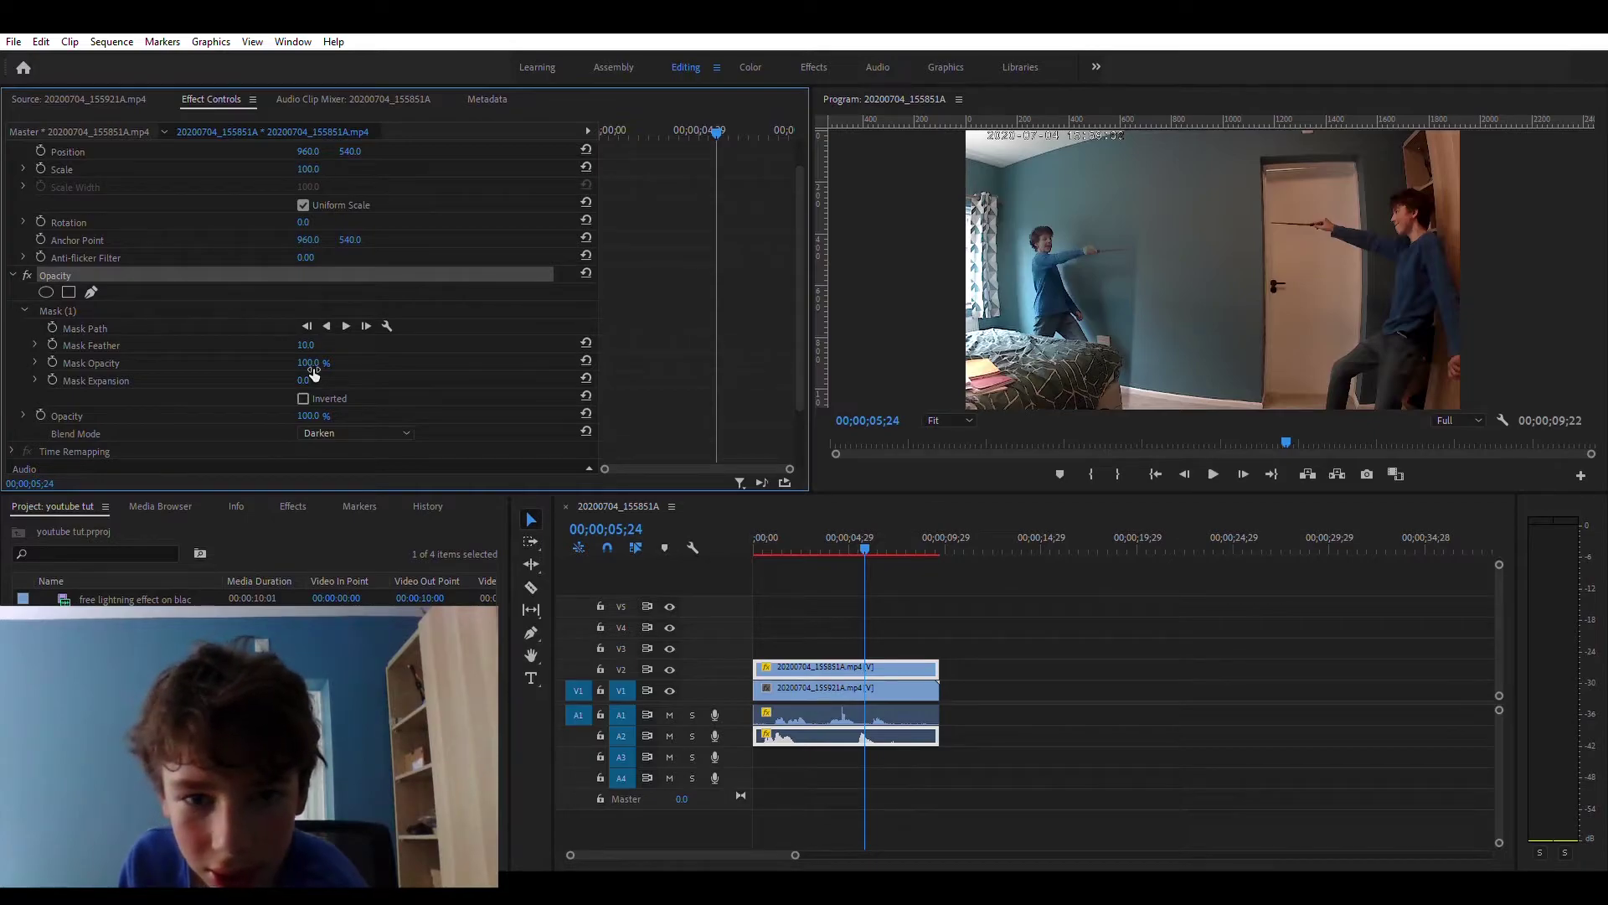
# Set the V2 clip's mask expansion to 84
pyautogui.click(311, 376)
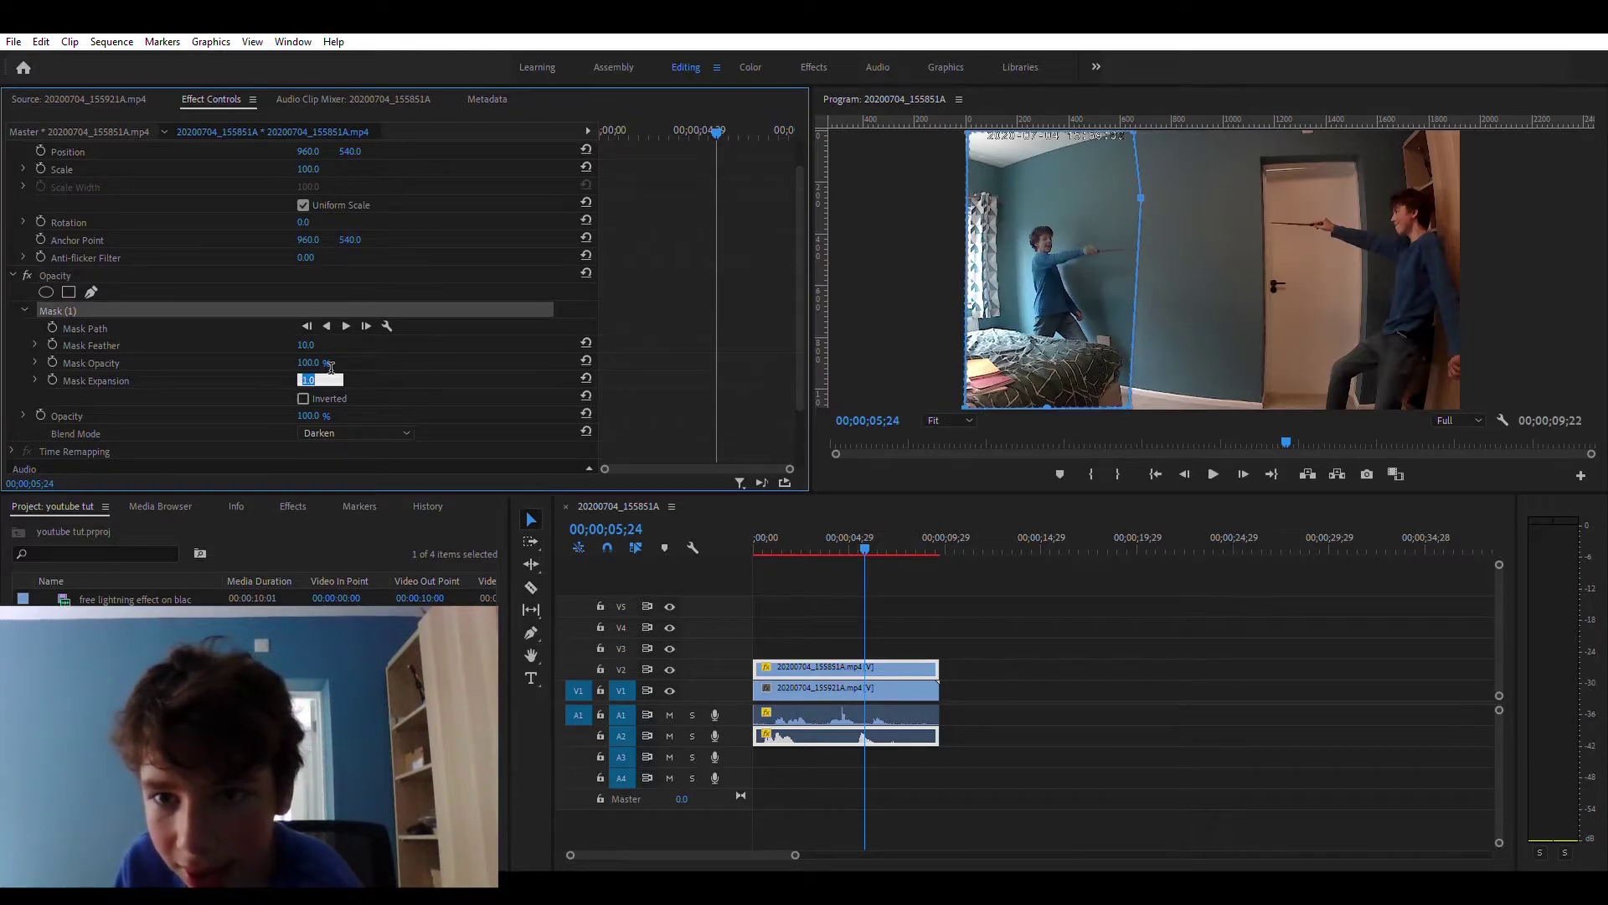
pyautogui.press('Up')
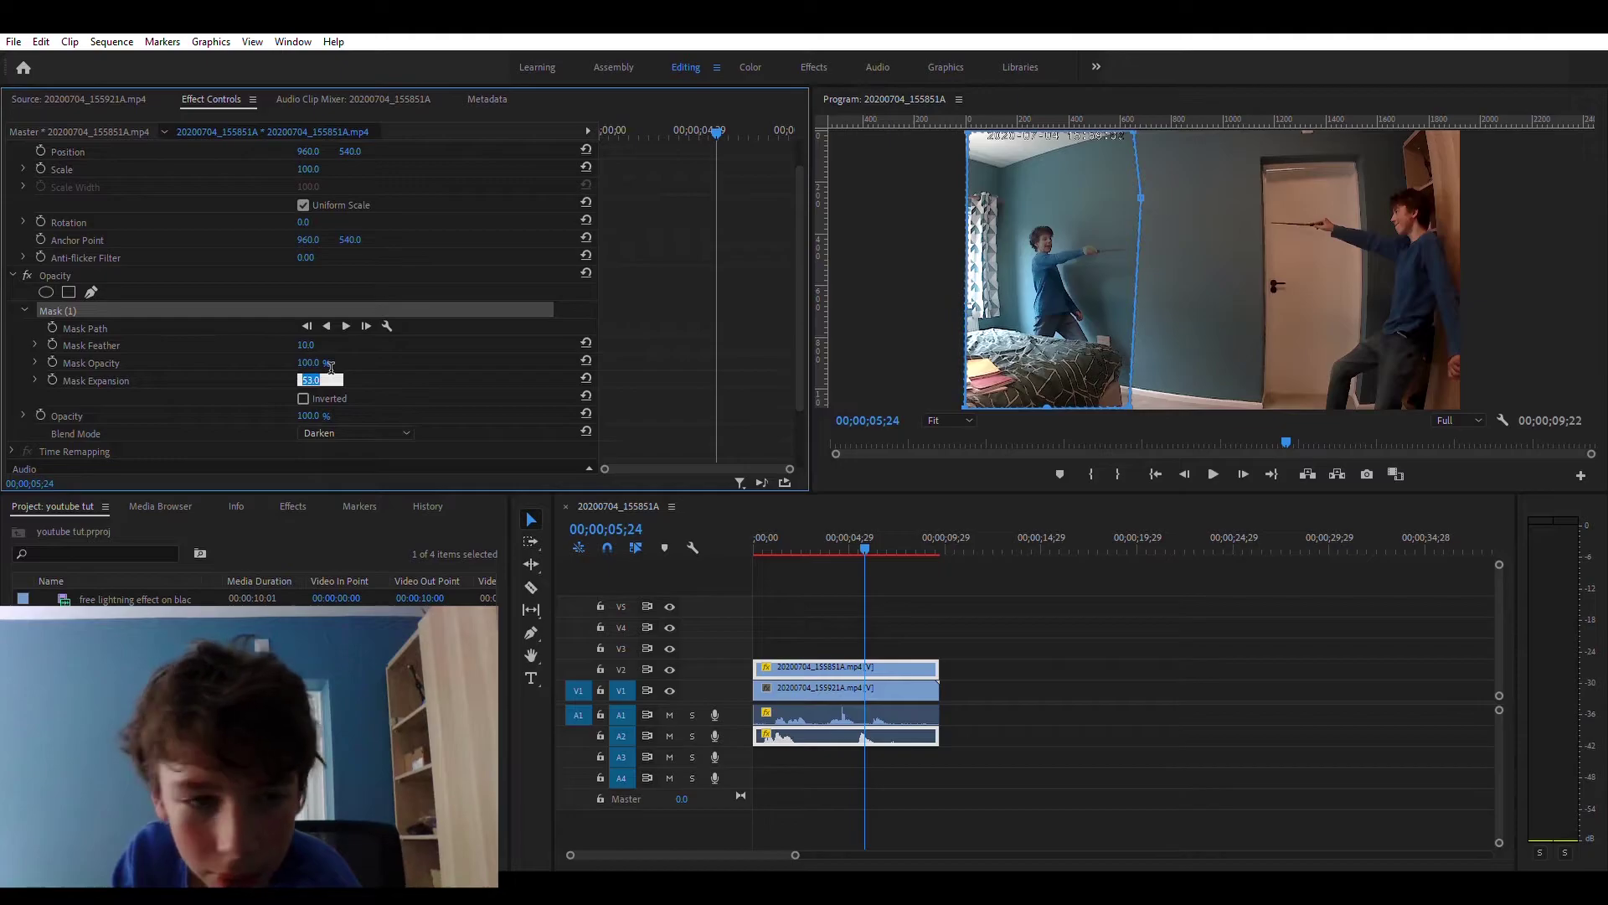
pyautogui.press('Up')
pyautogui.press('Up')
pyautogui.press('Up')
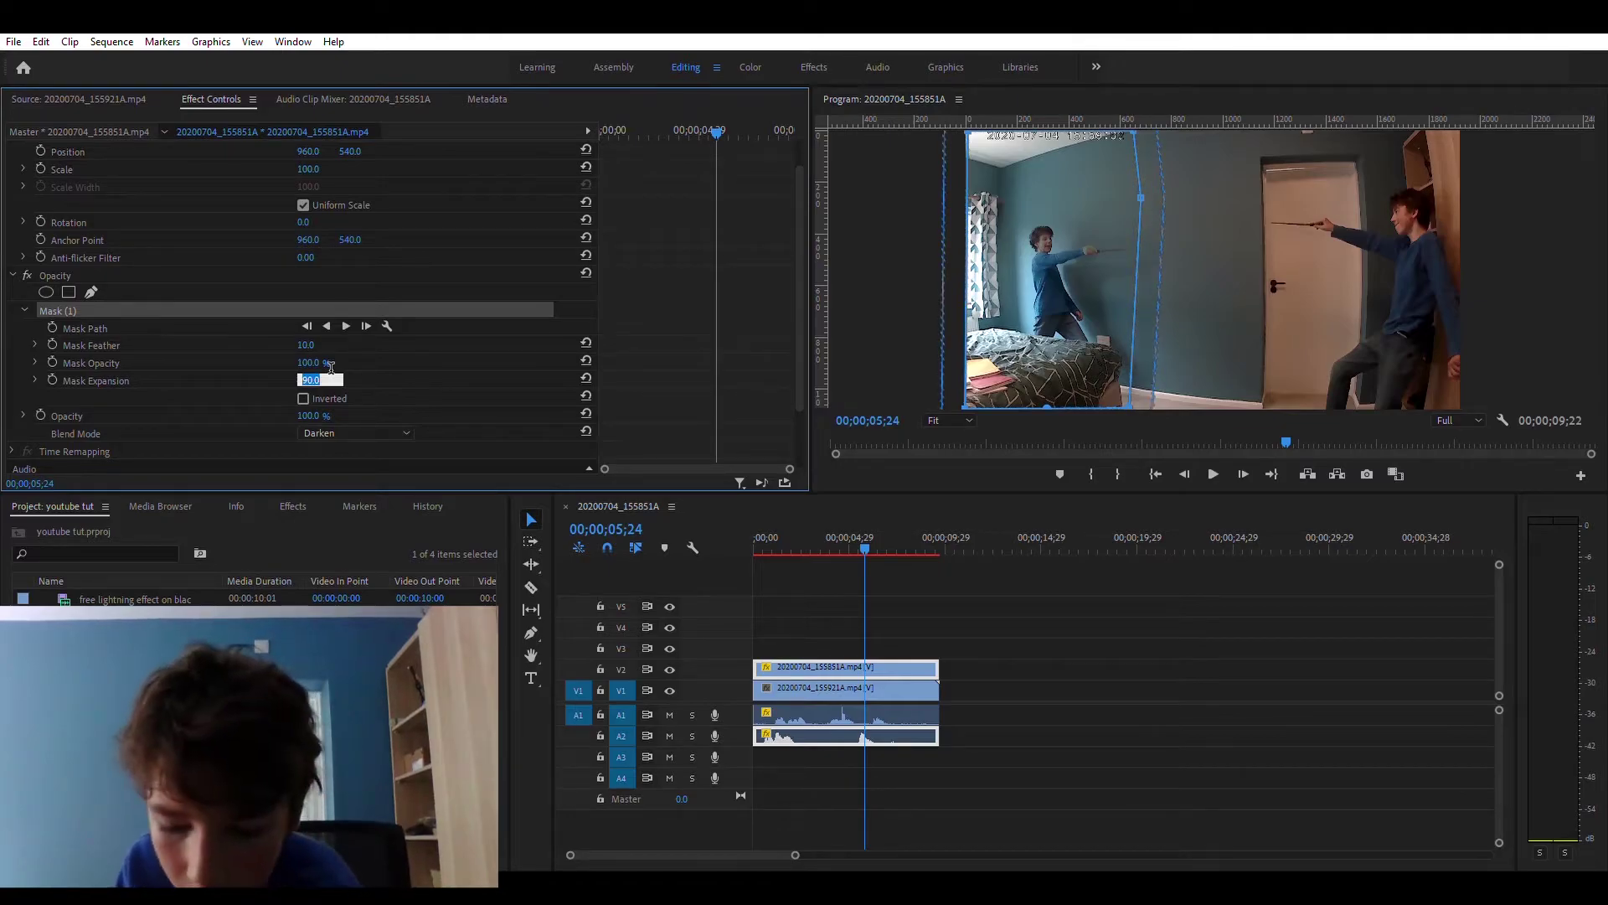
pyautogui.press('Down')
pyautogui.press('Down')
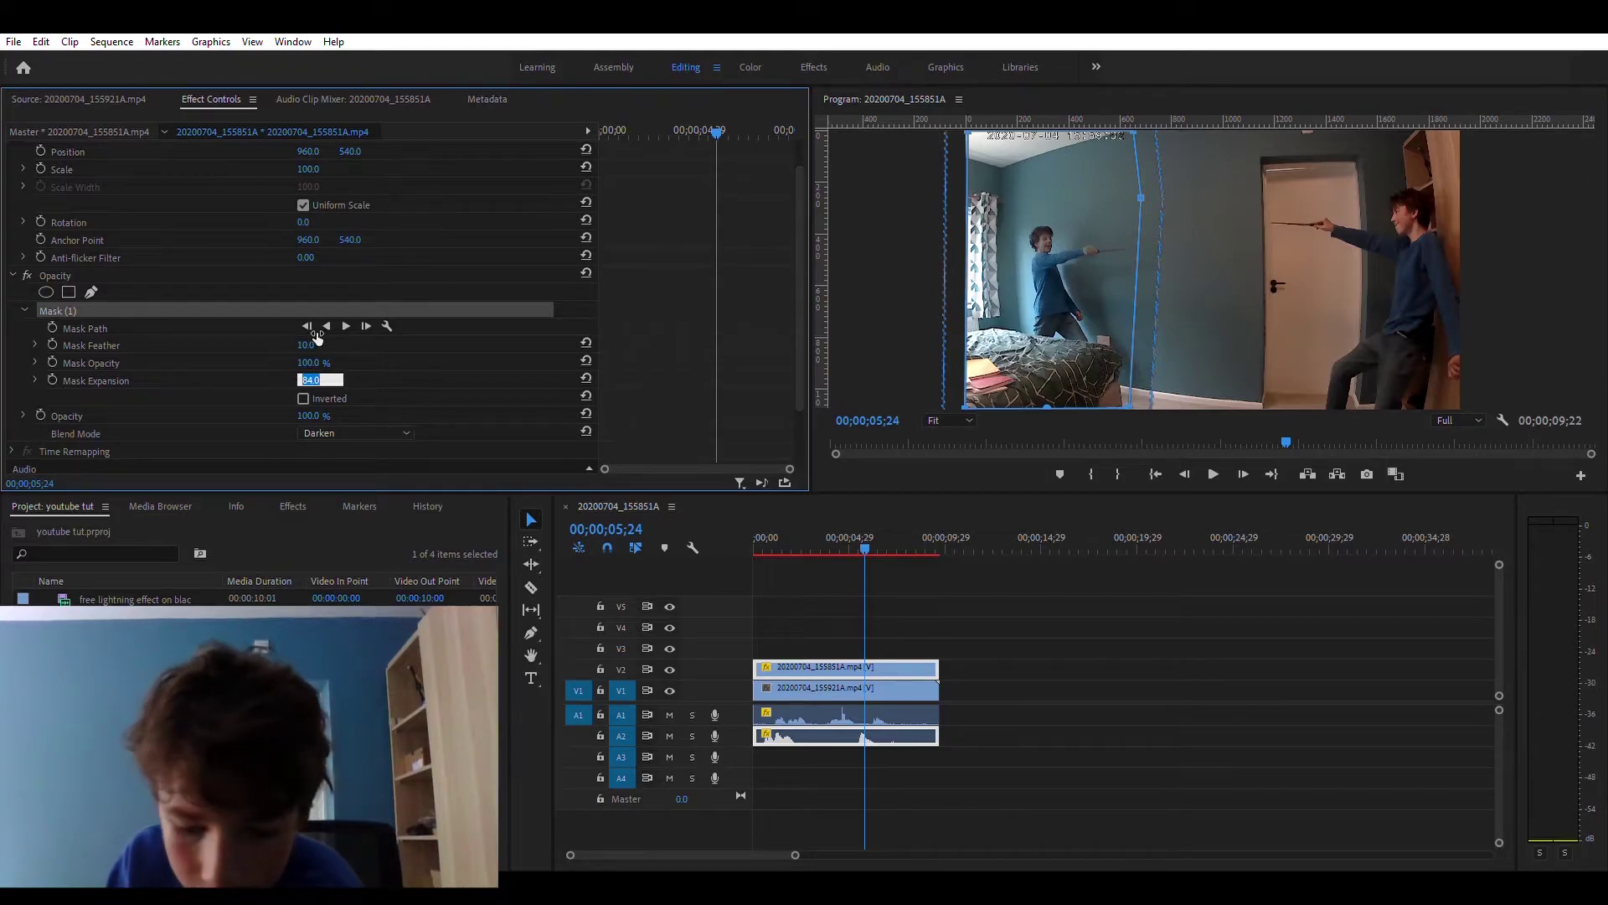
# Set the V2 clip's mask feather to 63
pyautogui.click(309, 345)
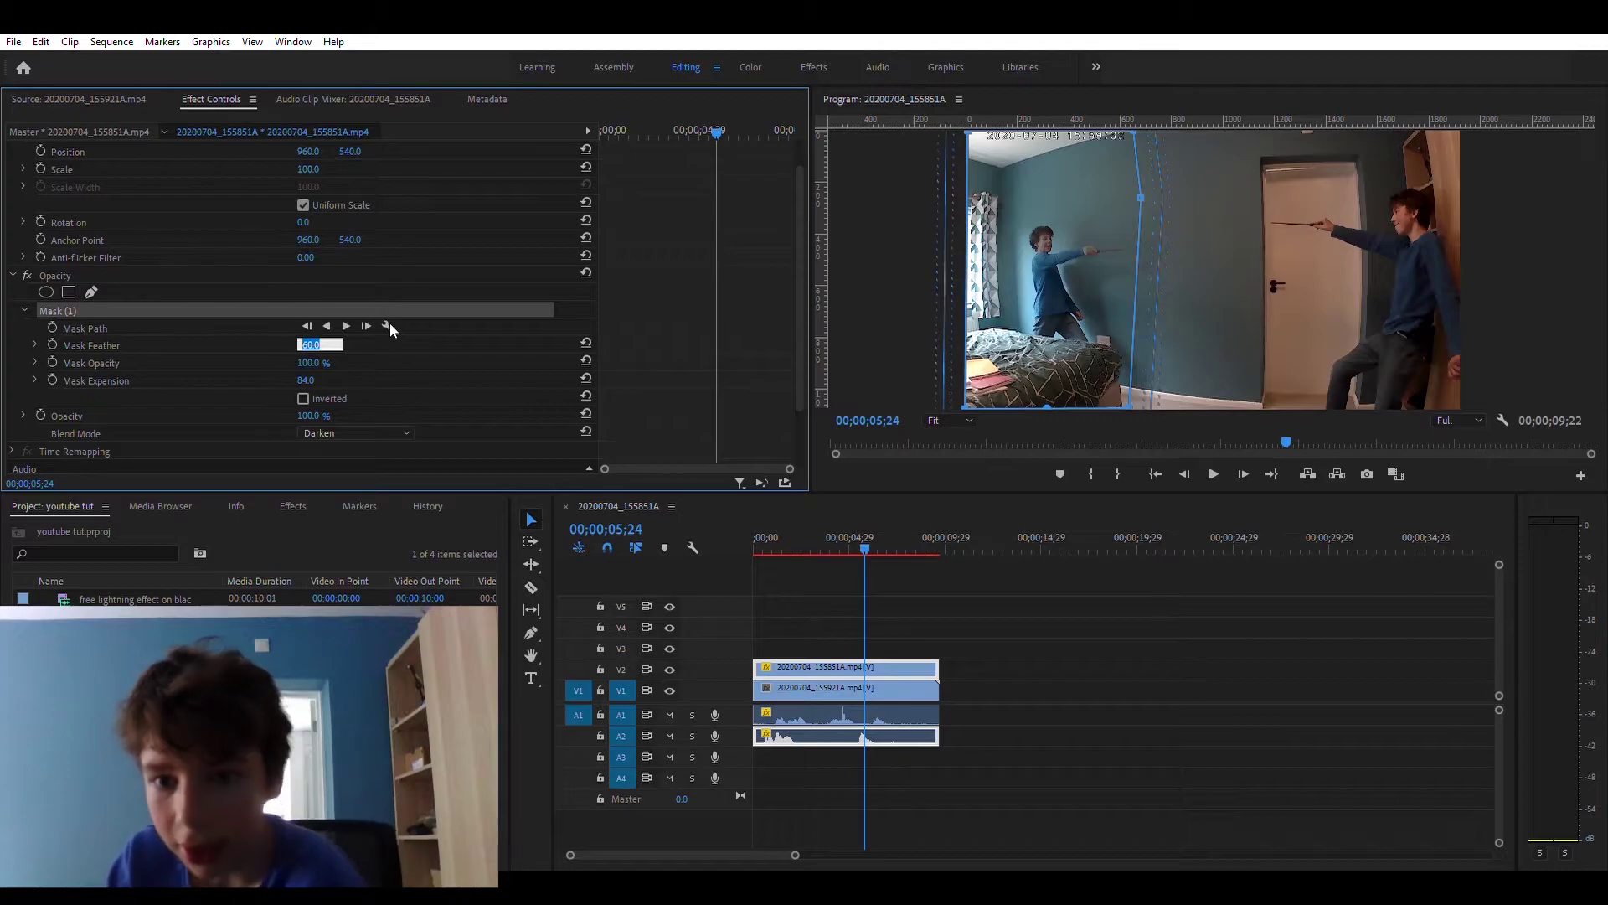
pyautogui.press('Up')
pyautogui.press('Up')
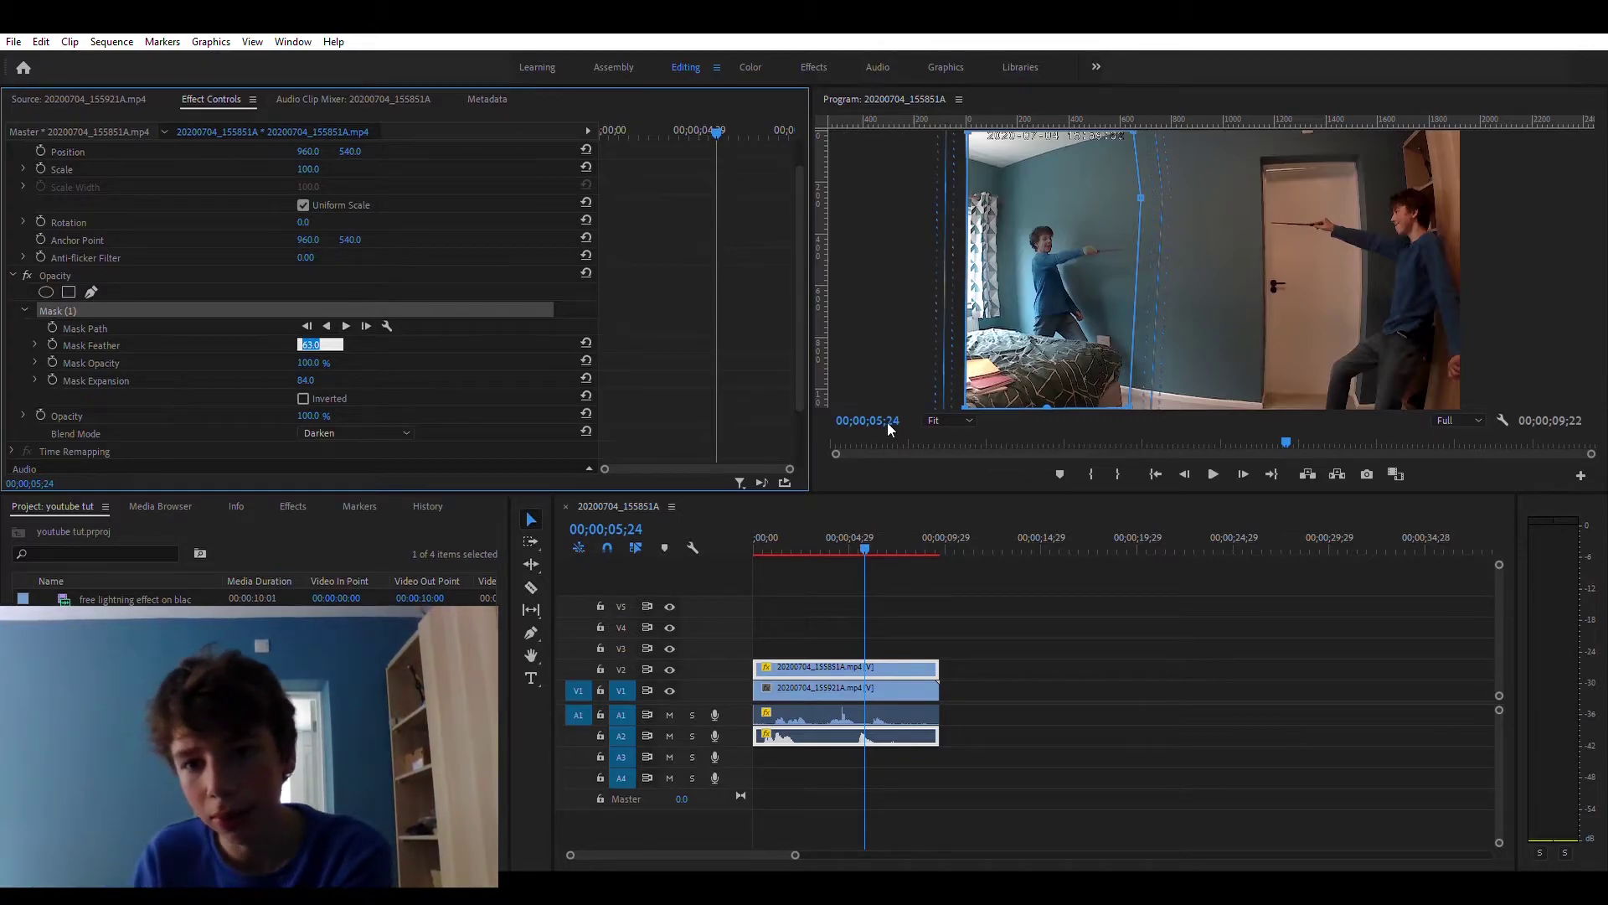
pyautogui.press('Return')
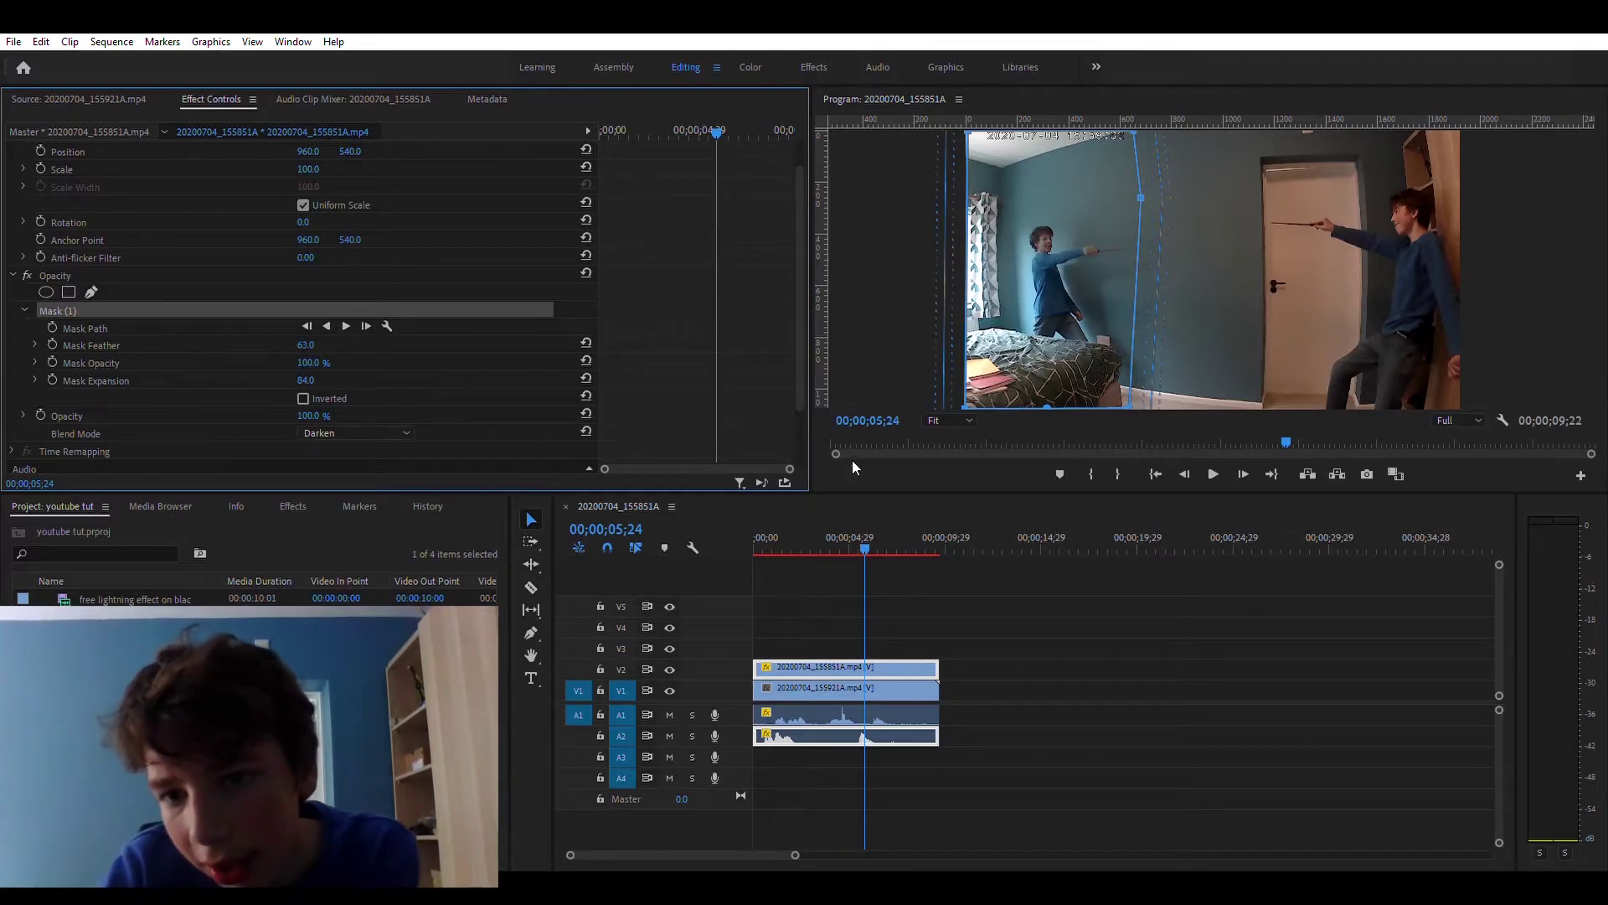
# Scrub the composite up to 00;00;07;16 and back to the sequence start to check how the masked take blends in
pyautogui.click(887, 685)
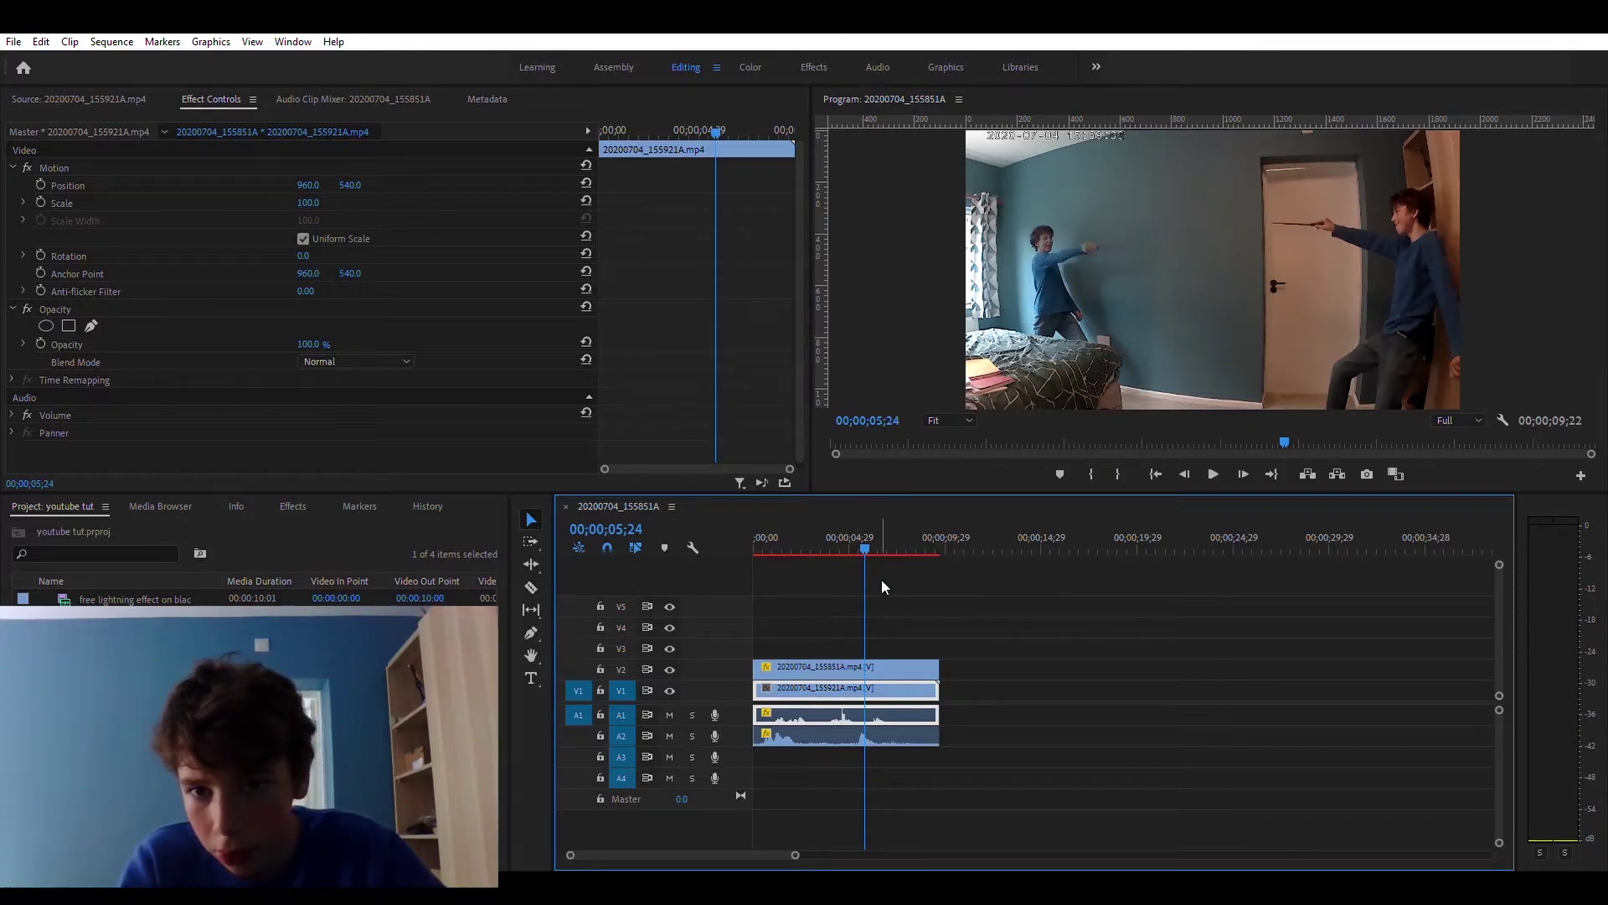
pyautogui.click(870, 609)
pyautogui.moveTo(867, 608); pyautogui.dragTo(906, 594)
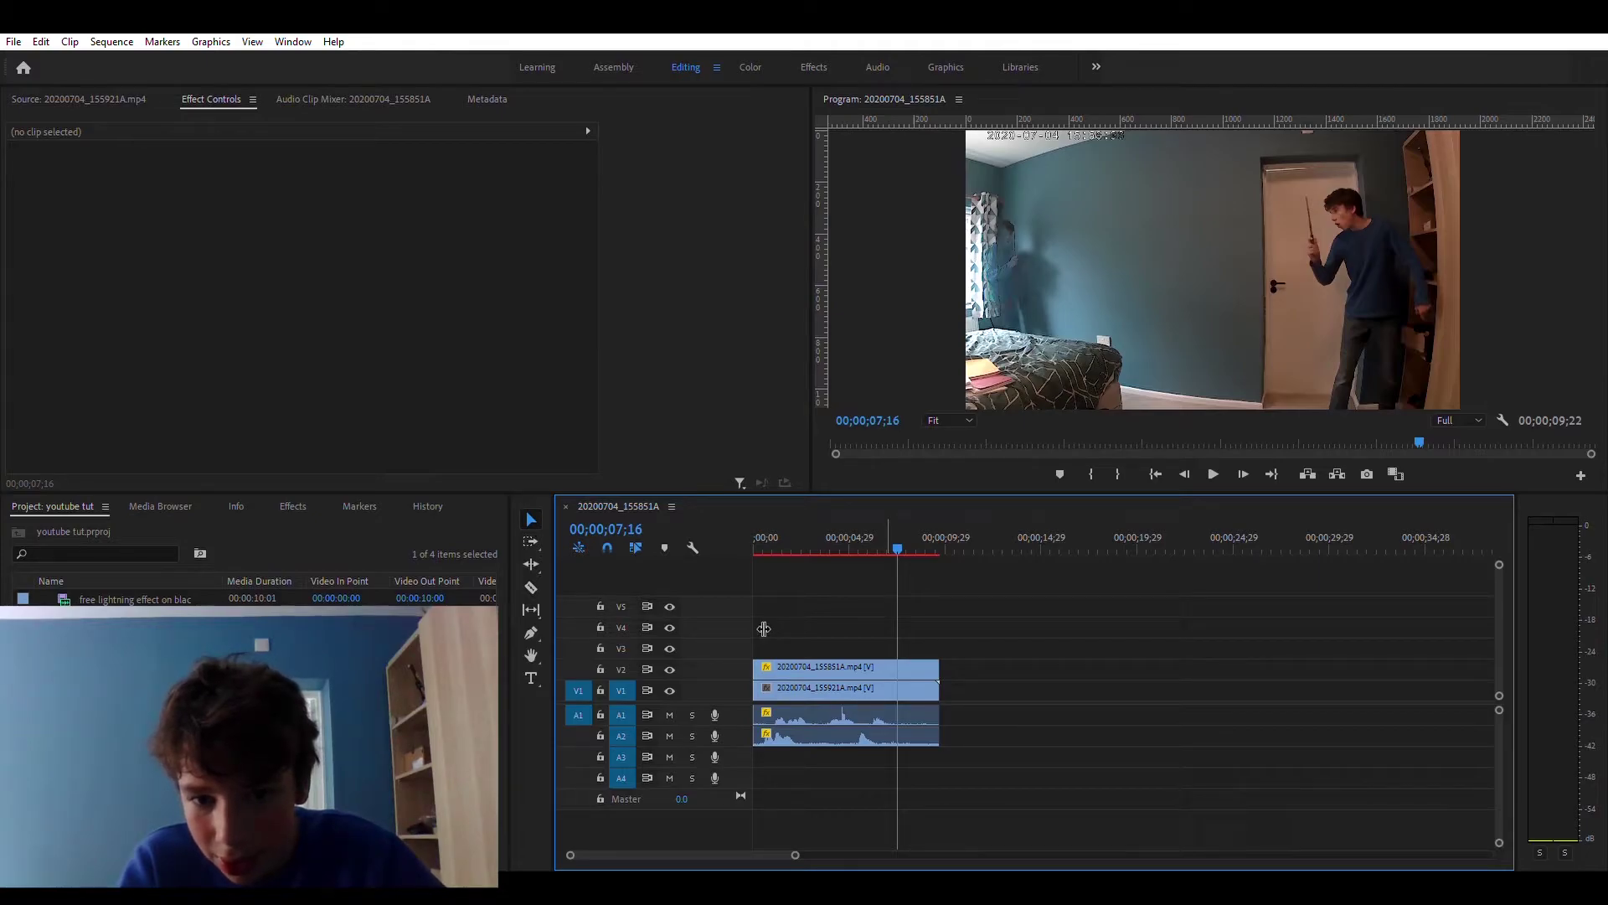
pyautogui.press('Home')
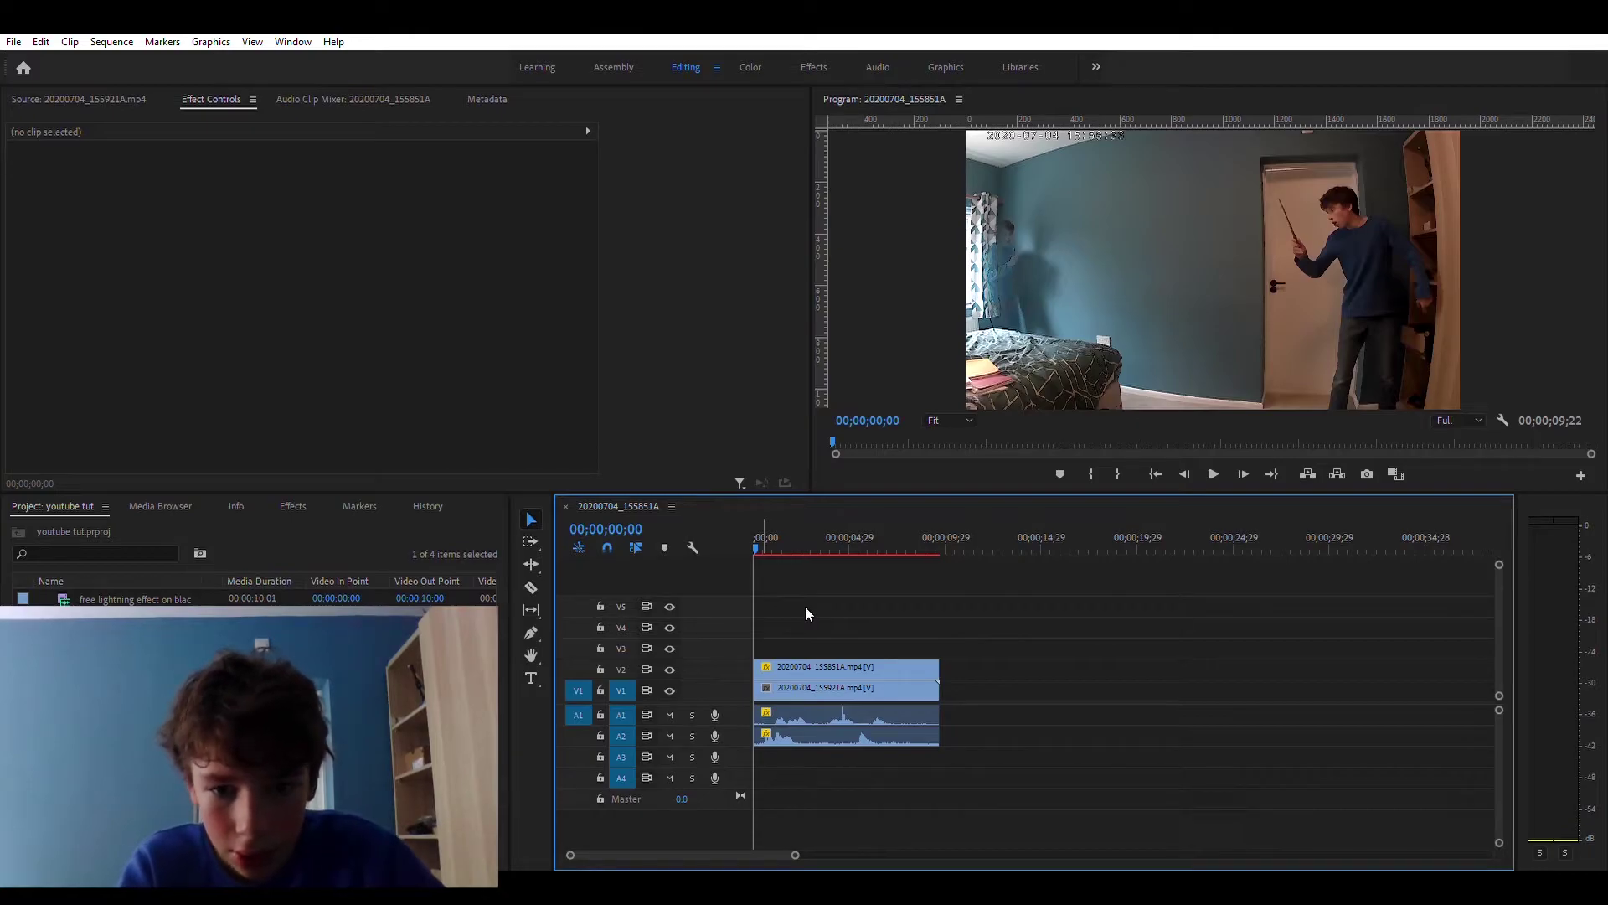
pyautogui.moveTo(754, 605); pyautogui.dragTo(805, 605)
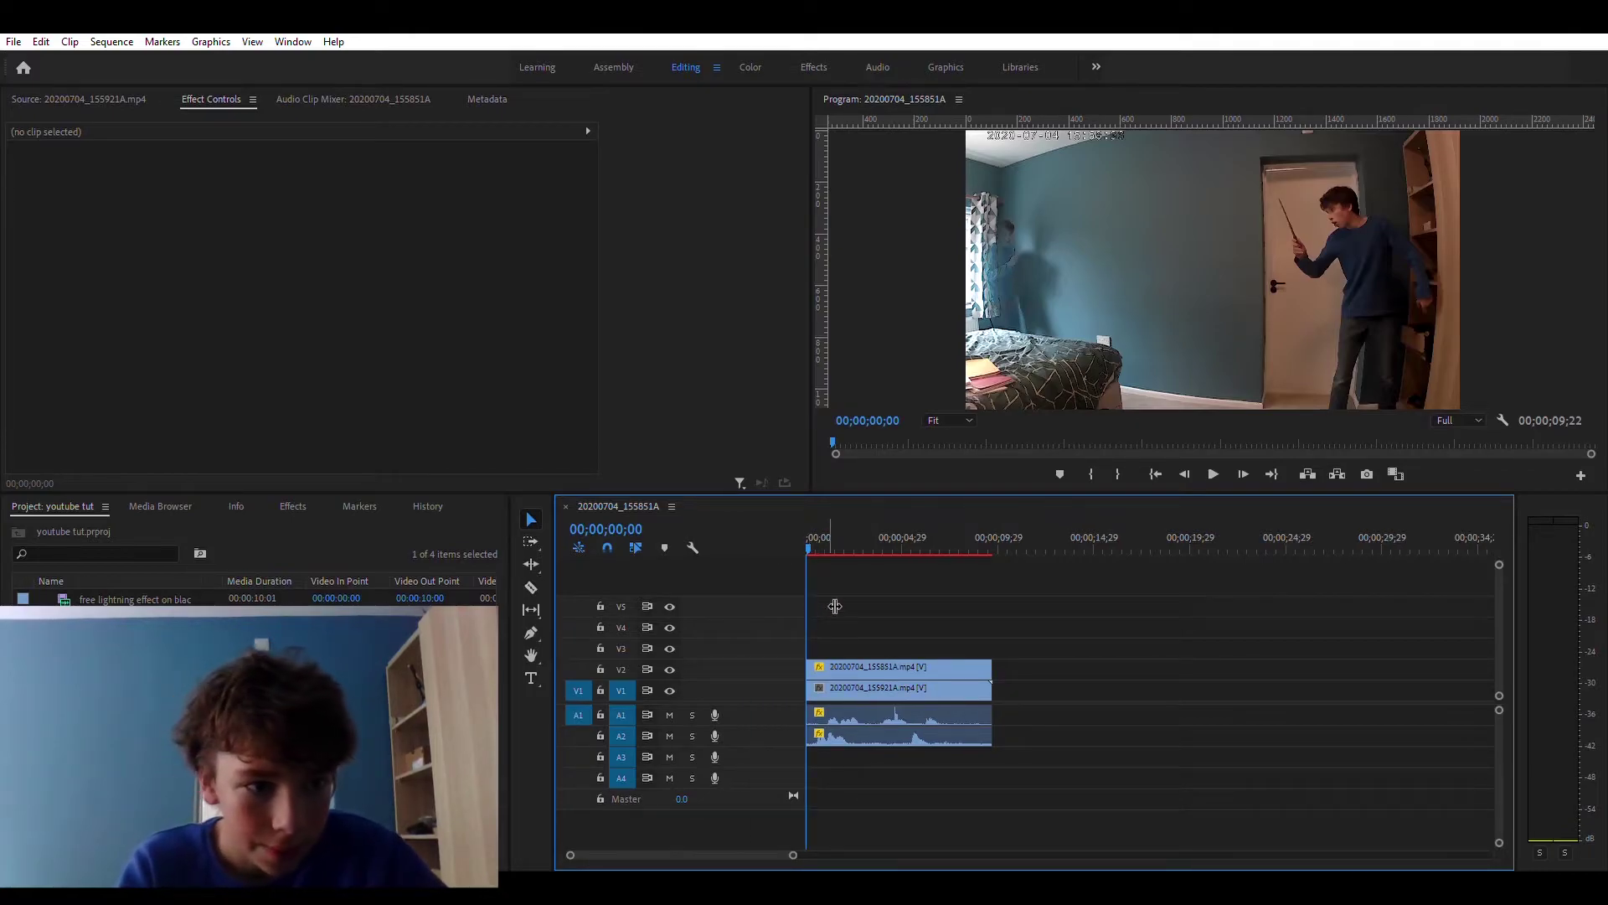
pyautogui.click(832, 605)
pyautogui.press('Home')
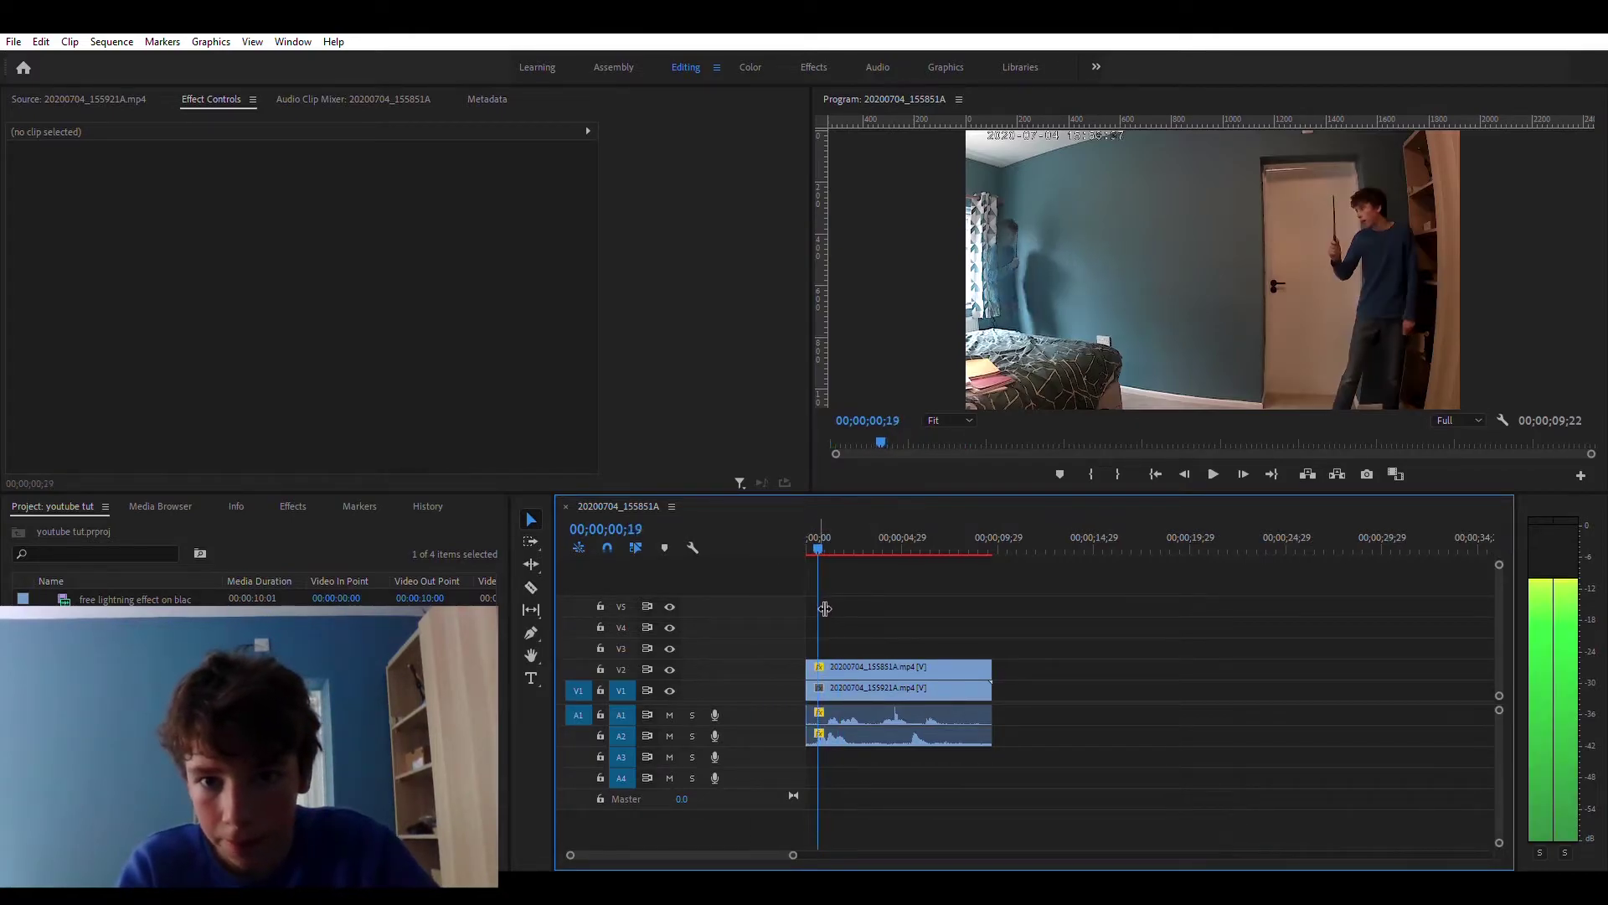
# Play the opening of the sequence with the V2 clip selected and set that clip's blend mode to Normal
pyautogui.click(903, 663)
pyautogui.scroll(-3, 264, 397)
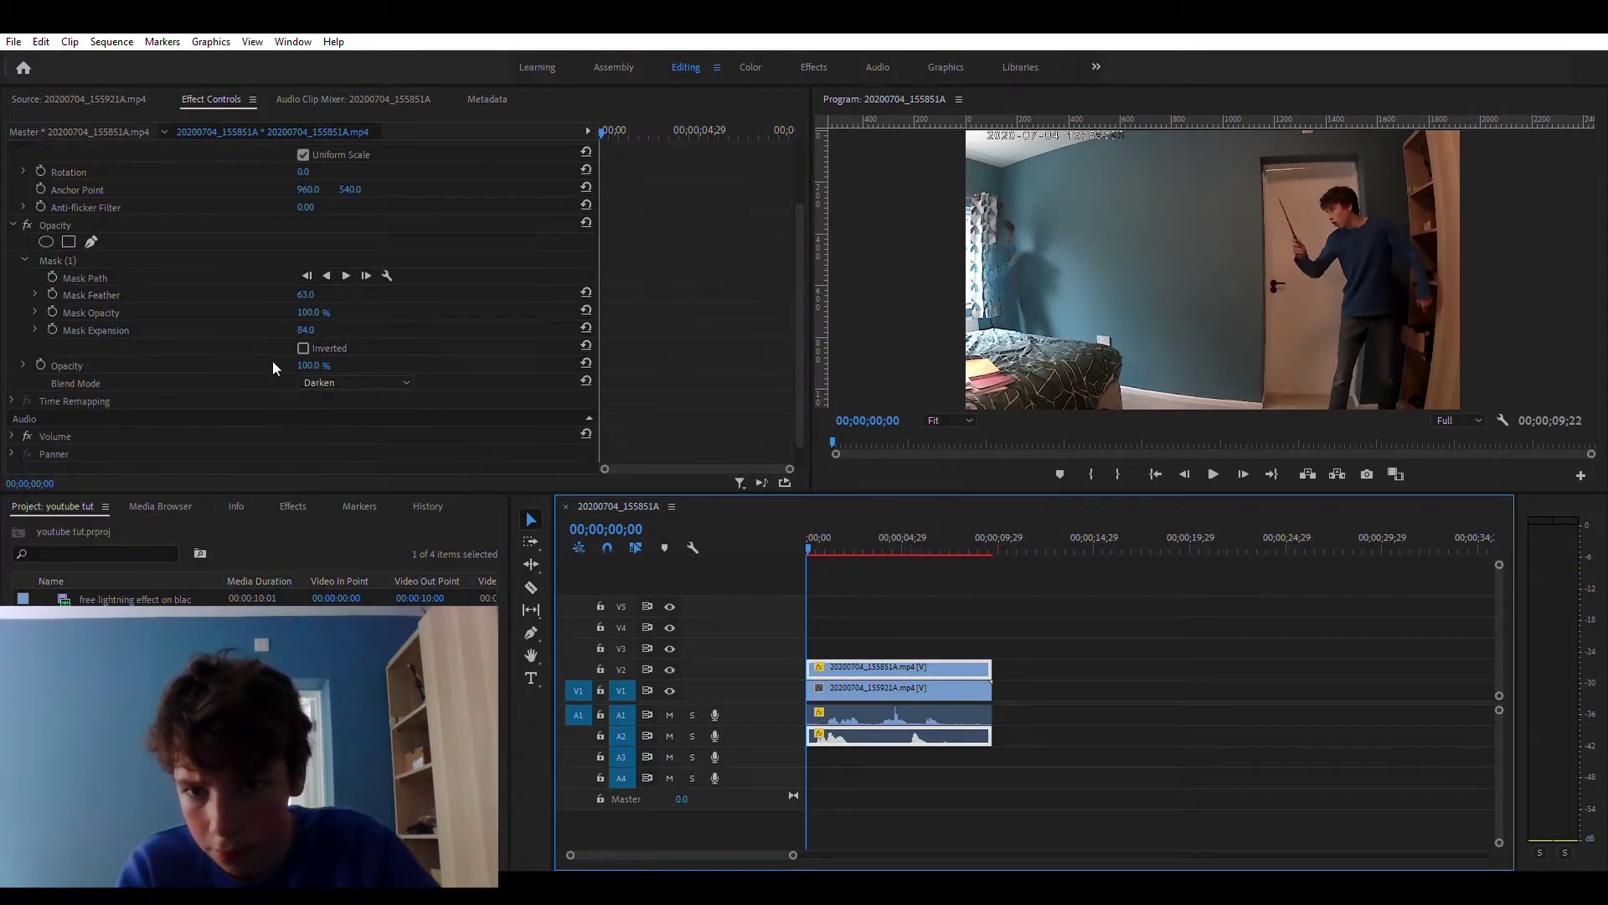
pyautogui.press('space')
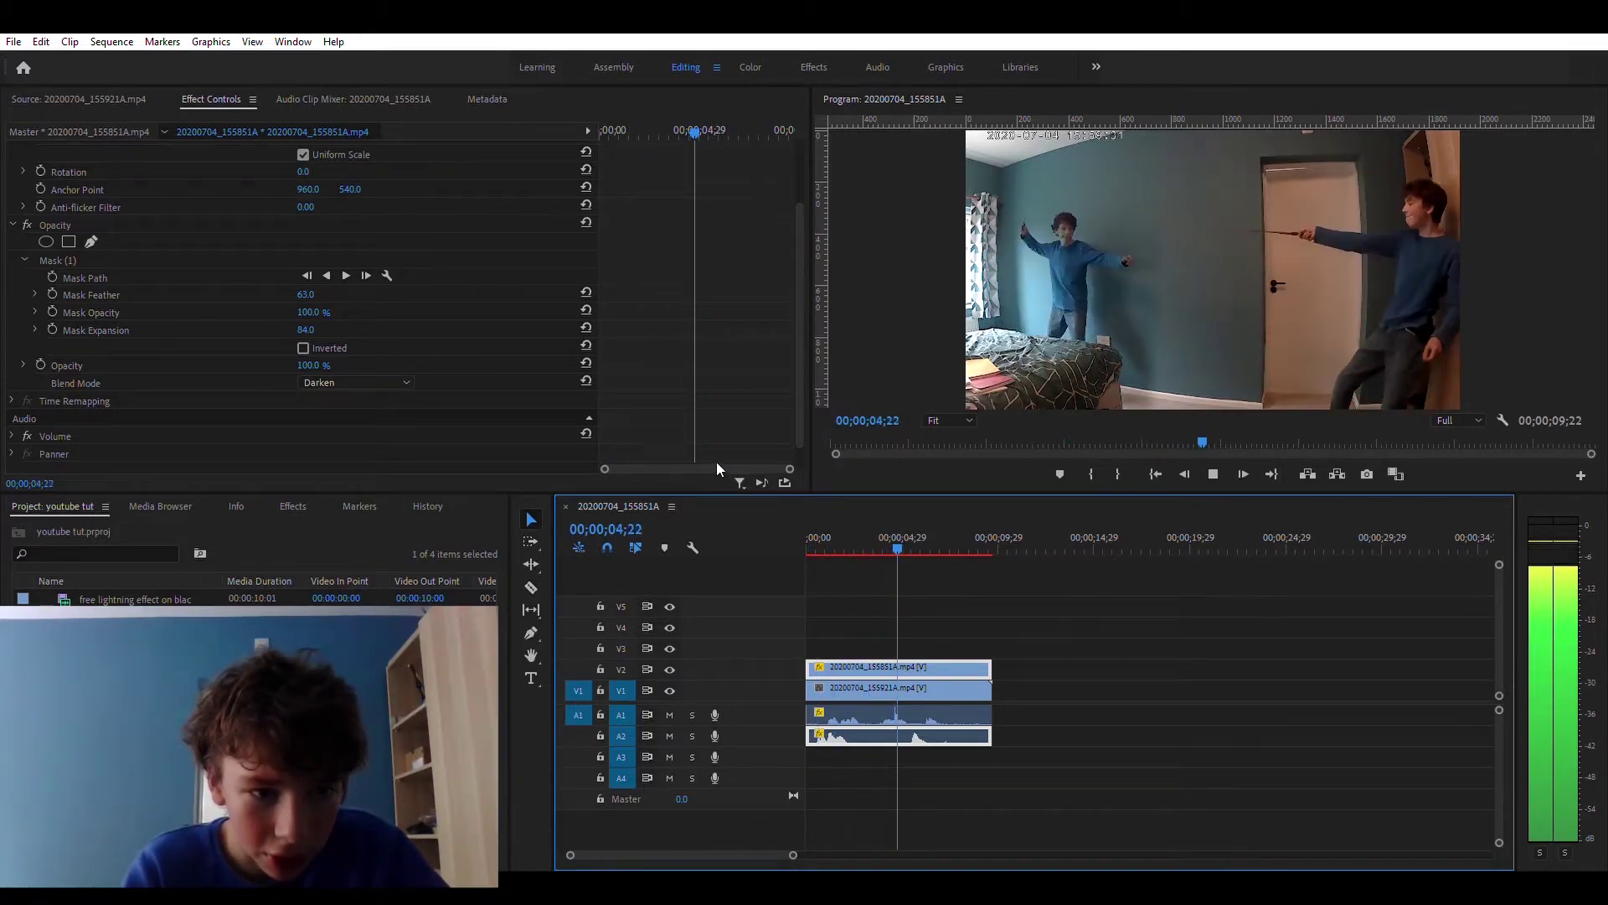
pyautogui.press('space')
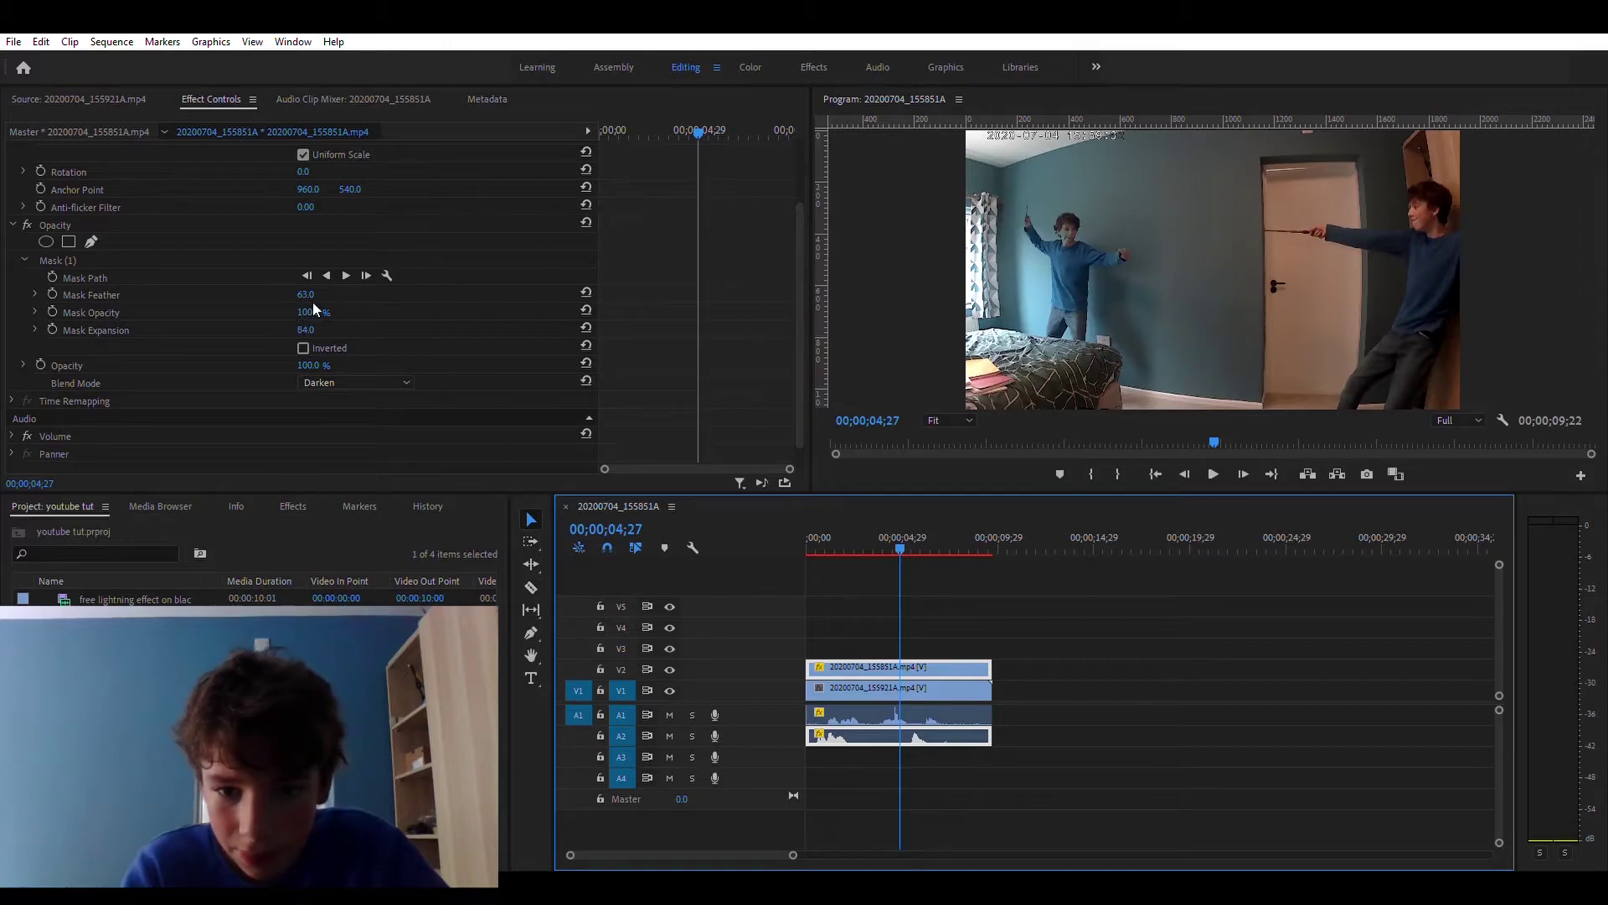
pyautogui.click(335, 362)
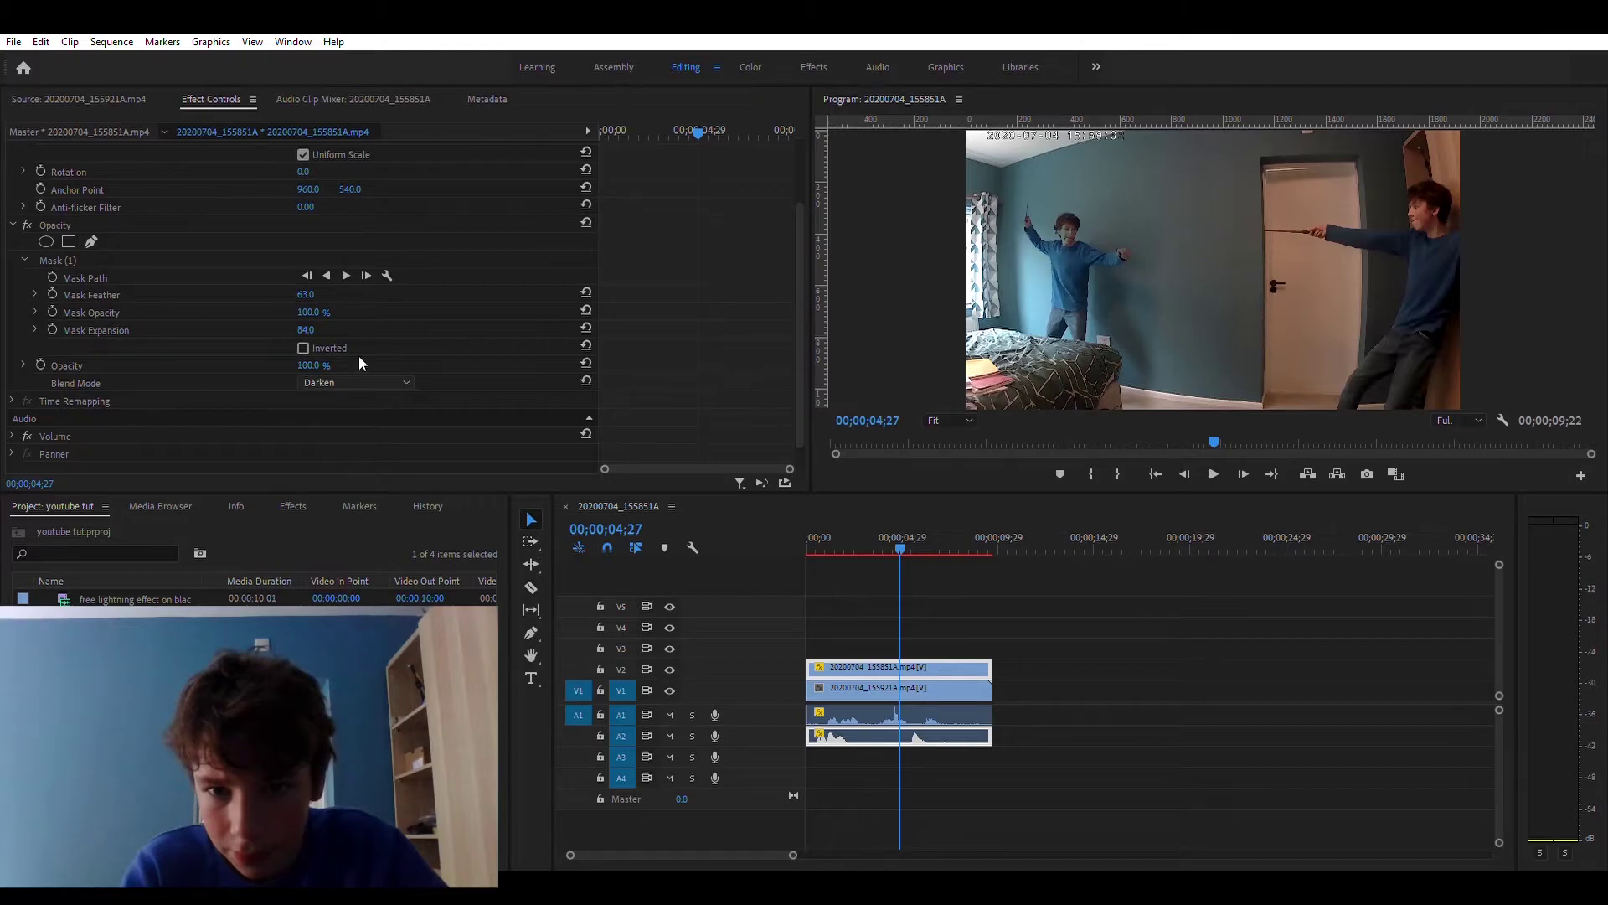
pyautogui.click(335, 383)
pyautogui.click(340, 382)
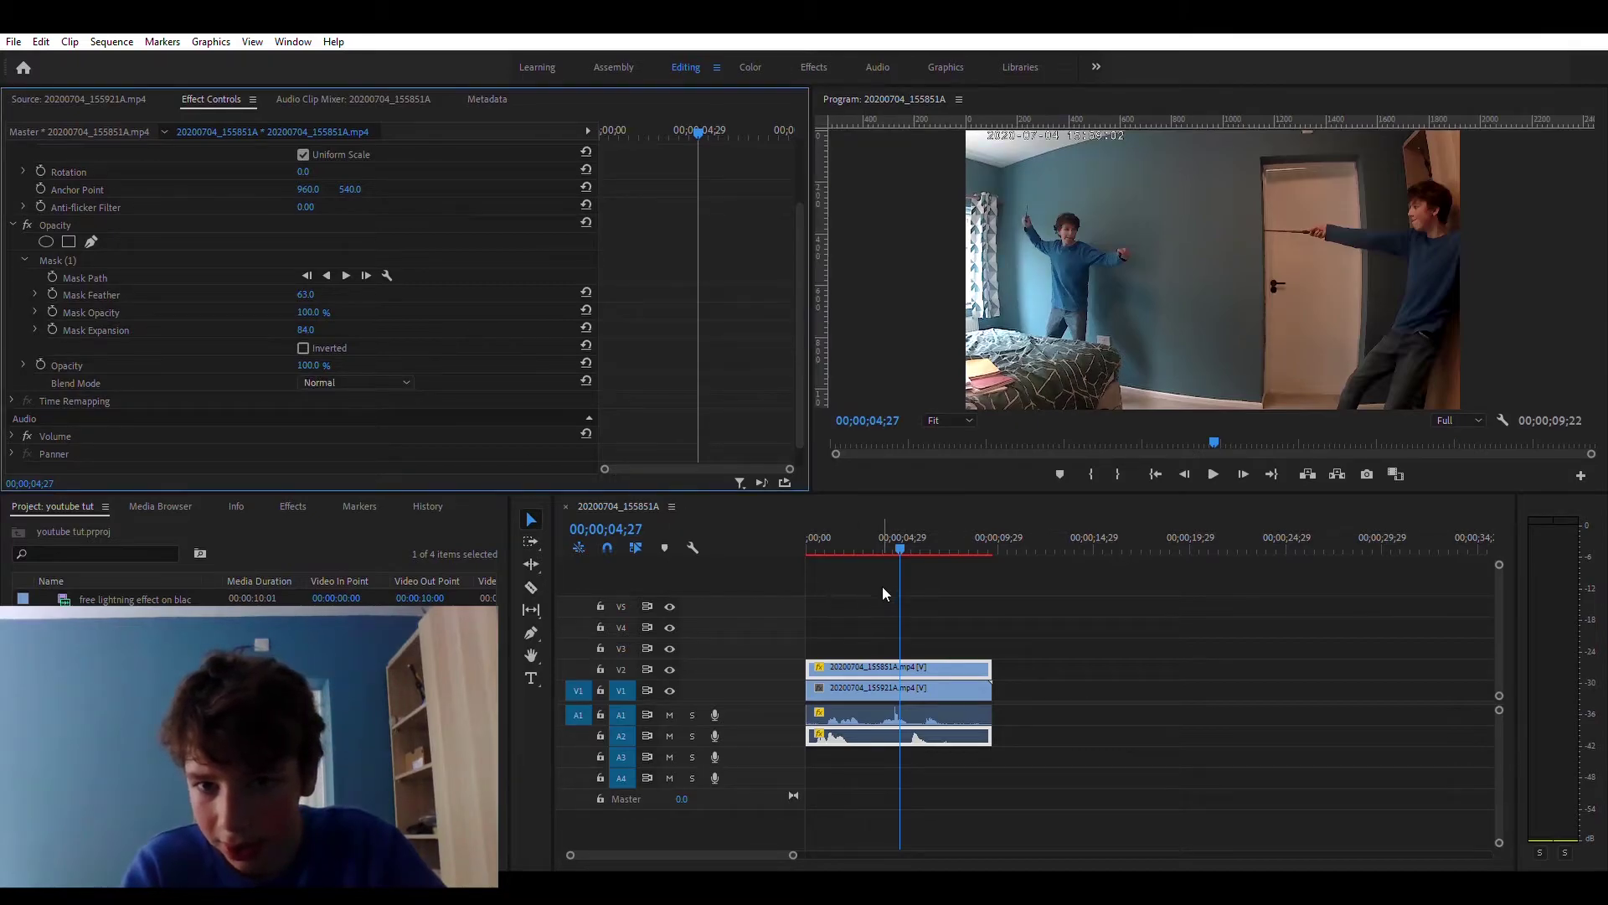
# Play from the start to 00;00;05;00 and place the "free lightning effect on black backround" clip on V3 there
pyautogui.moveTo(906, 579); pyautogui.dragTo(778, 578)
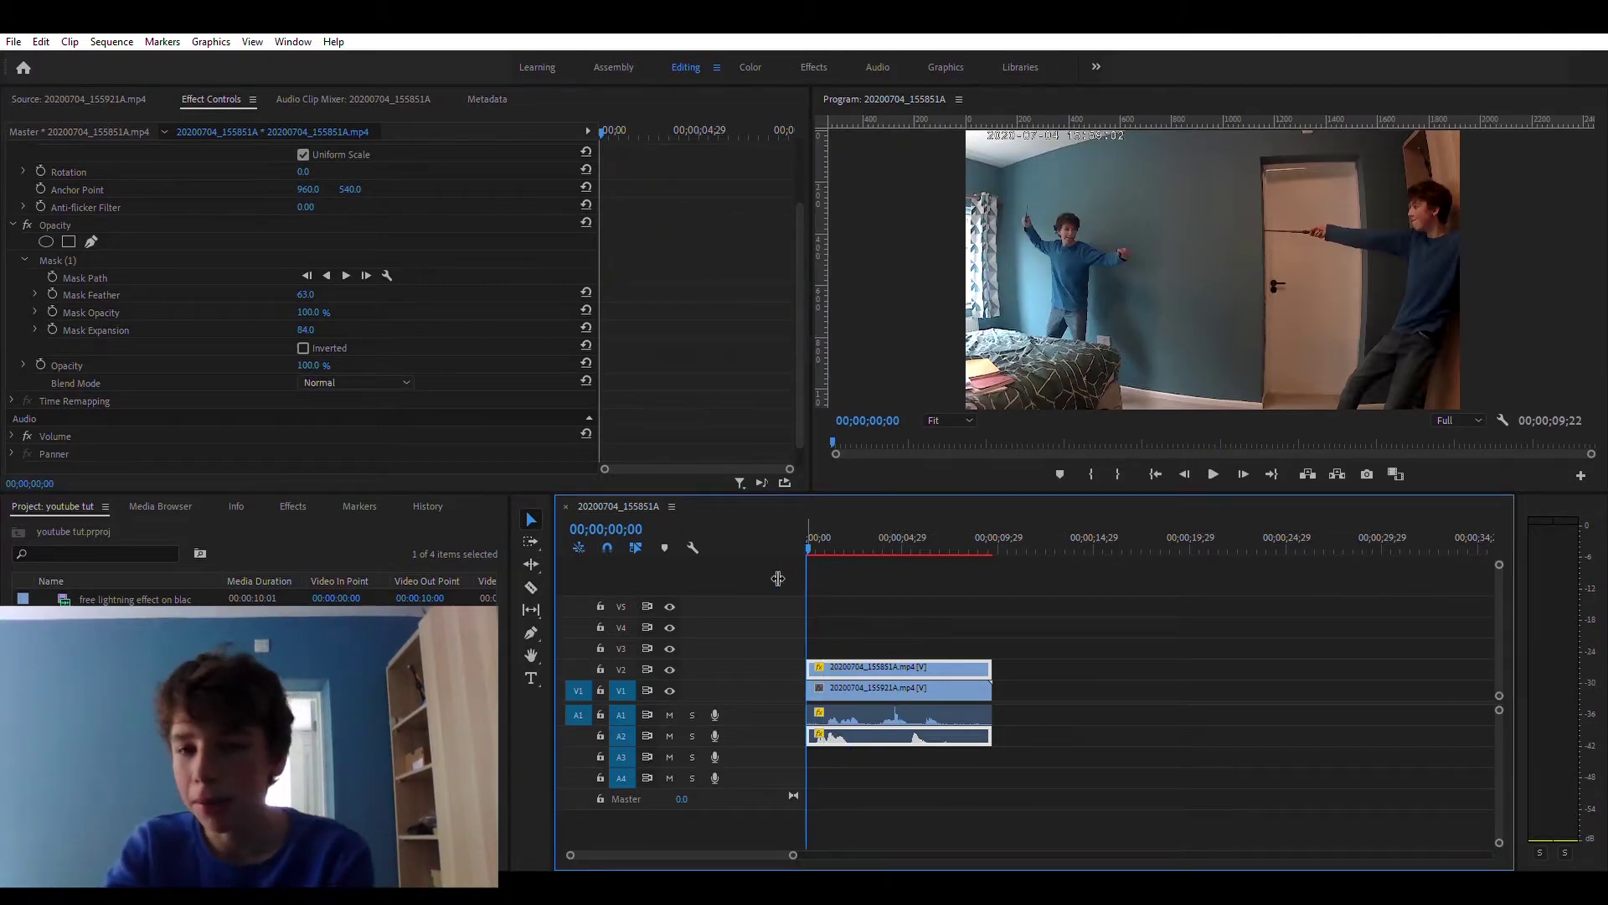
pyautogui.press('space')
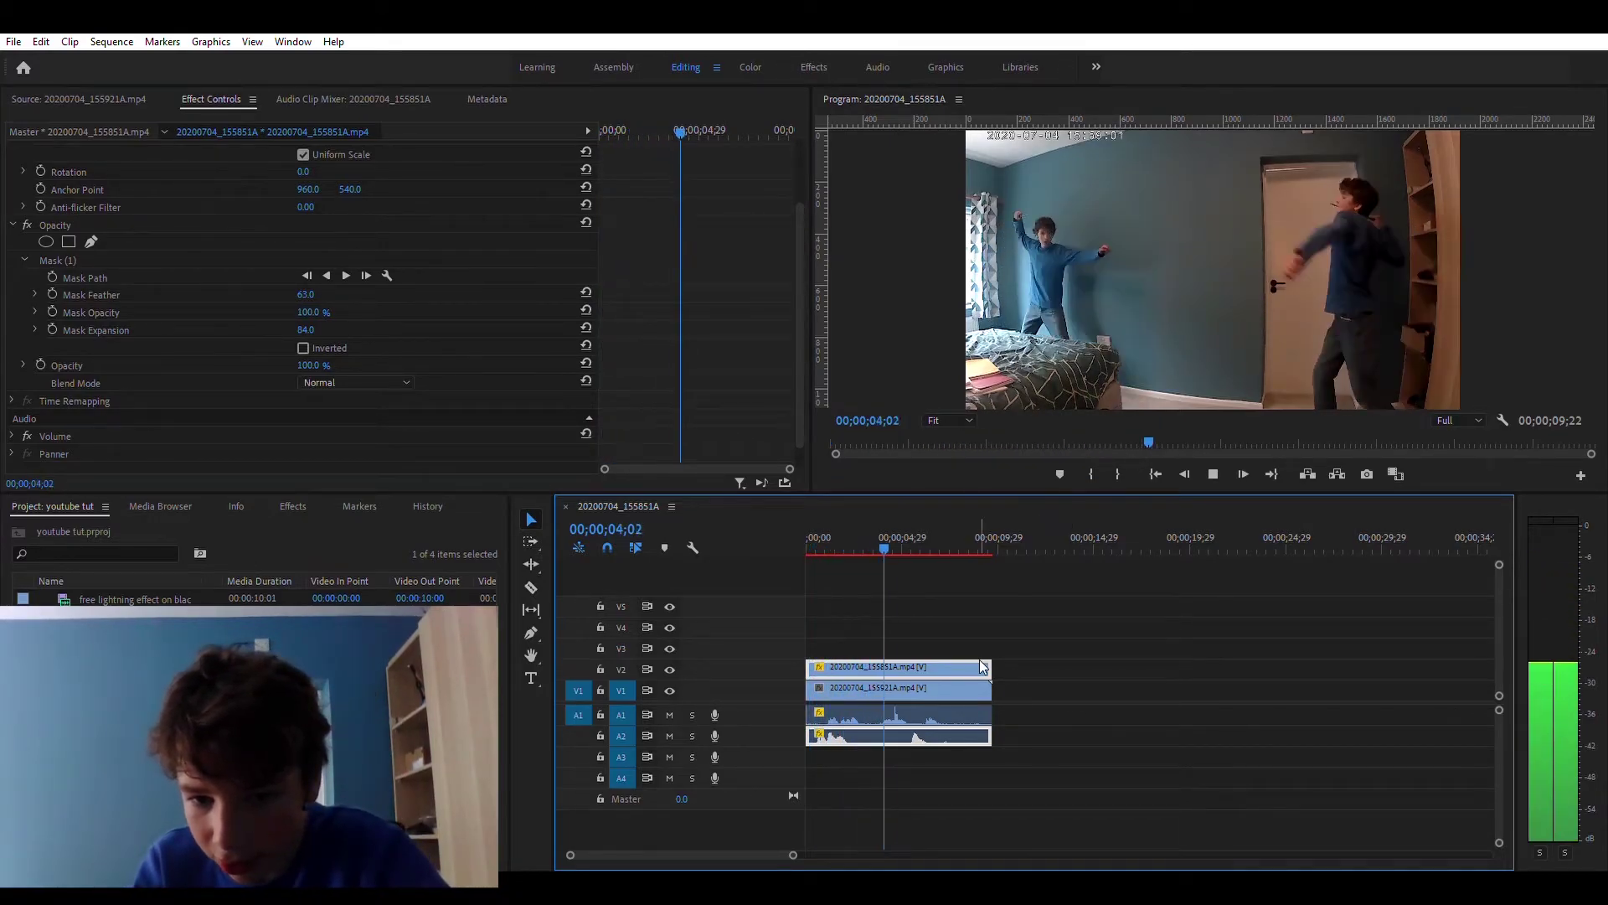
pyautogui.press('space')
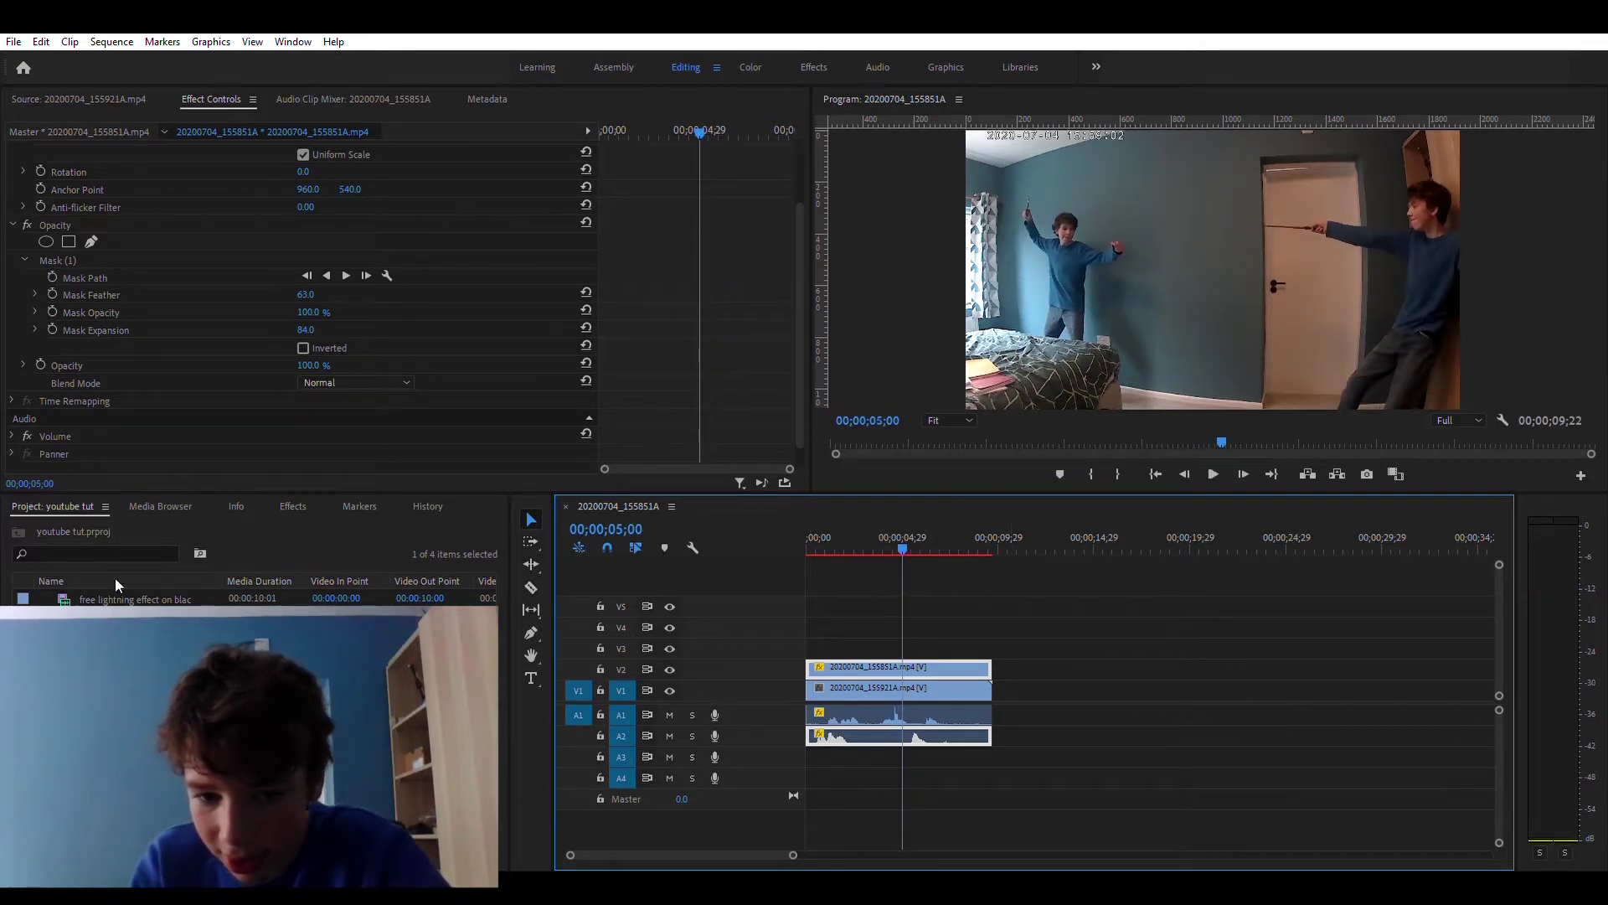
pyautogui.click(126, 586)
pyautogui.moveTo(169, 578); pyautogui.dragTo(909, 647)
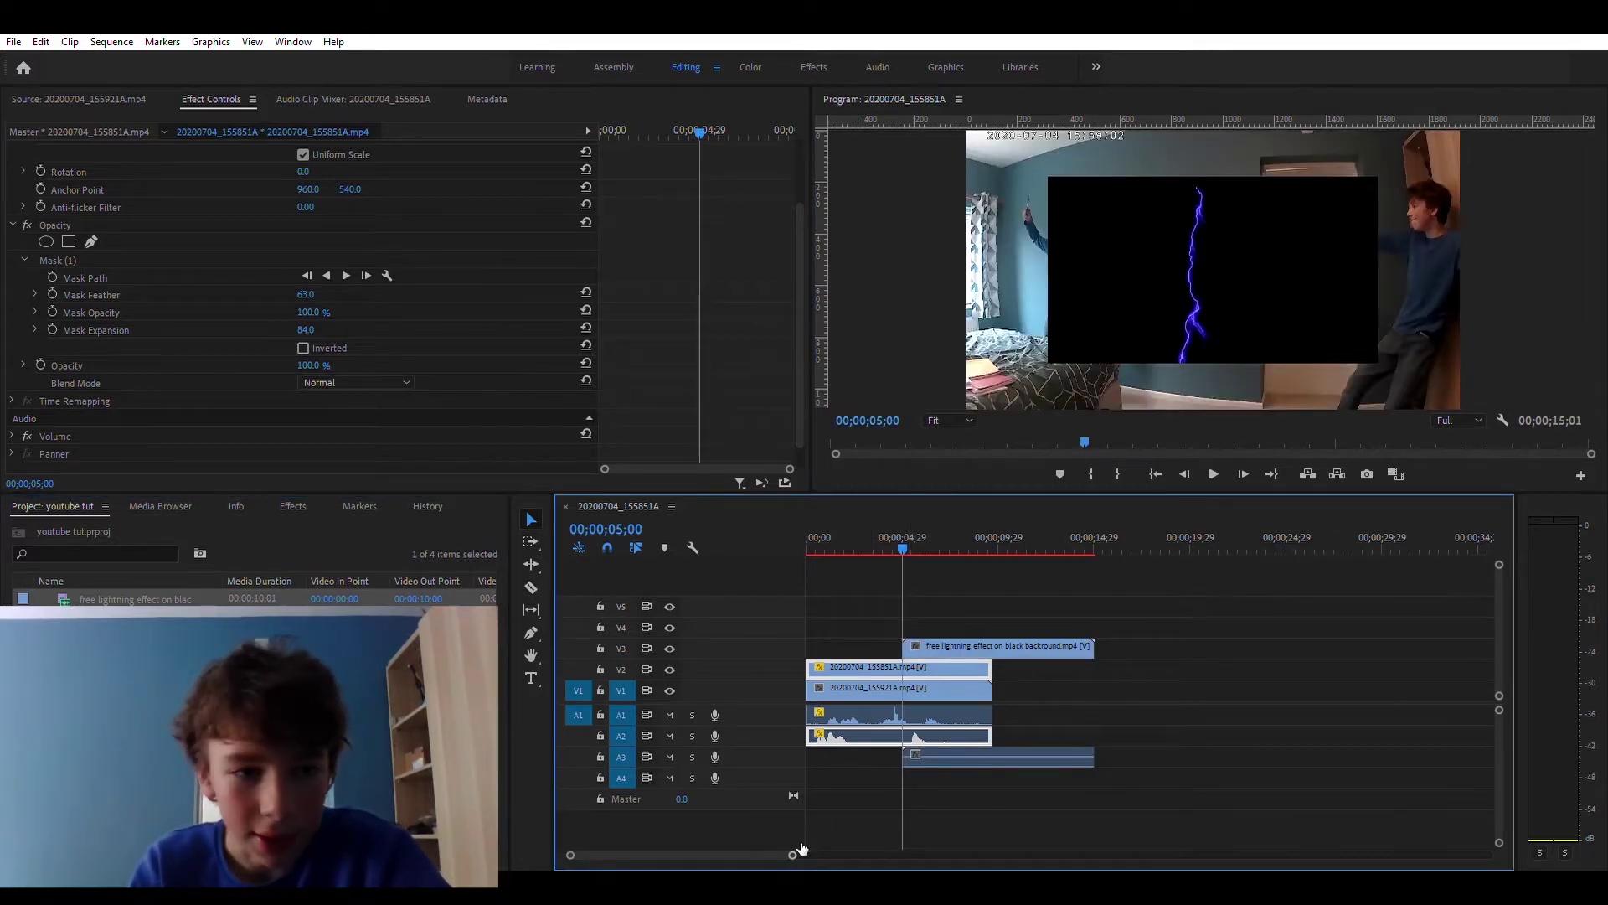
# Set the V3 lightning clip's blend mode to Color Dodge
pyautogui.moveTo(794, 853)
pyautogui.mouseDown()
pyautogui.moveTo(829, 850)
pyautogui.moveTo(792, 844)
pyautogui.mouseUp()
pyautogui.scroll(3, 792, 846)
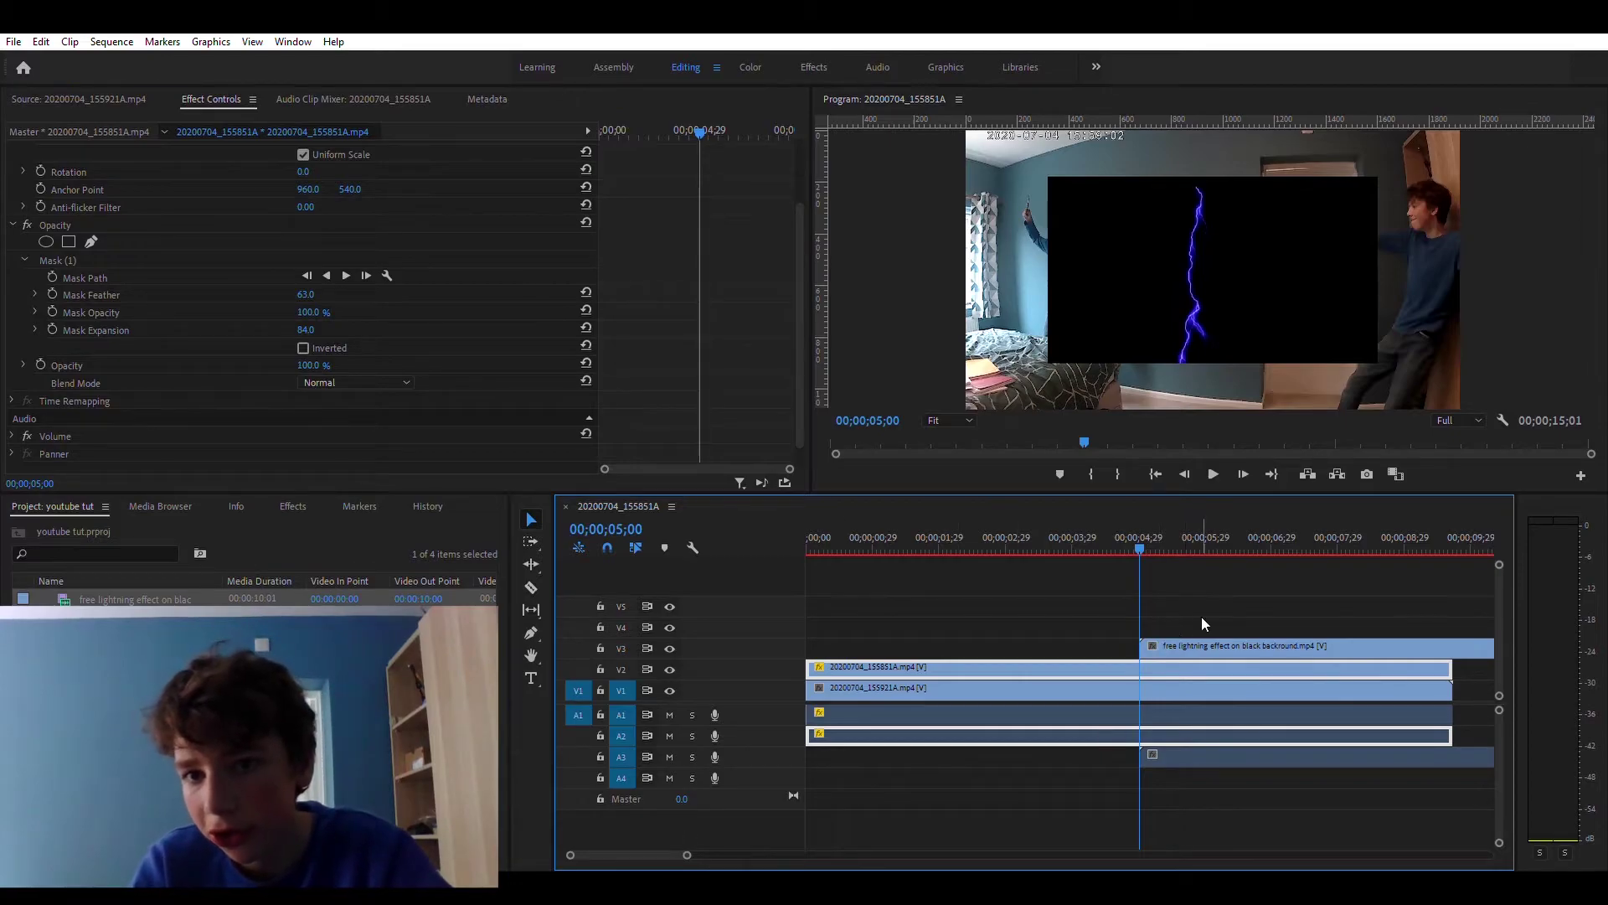
pyautogui.click(1198, 645)
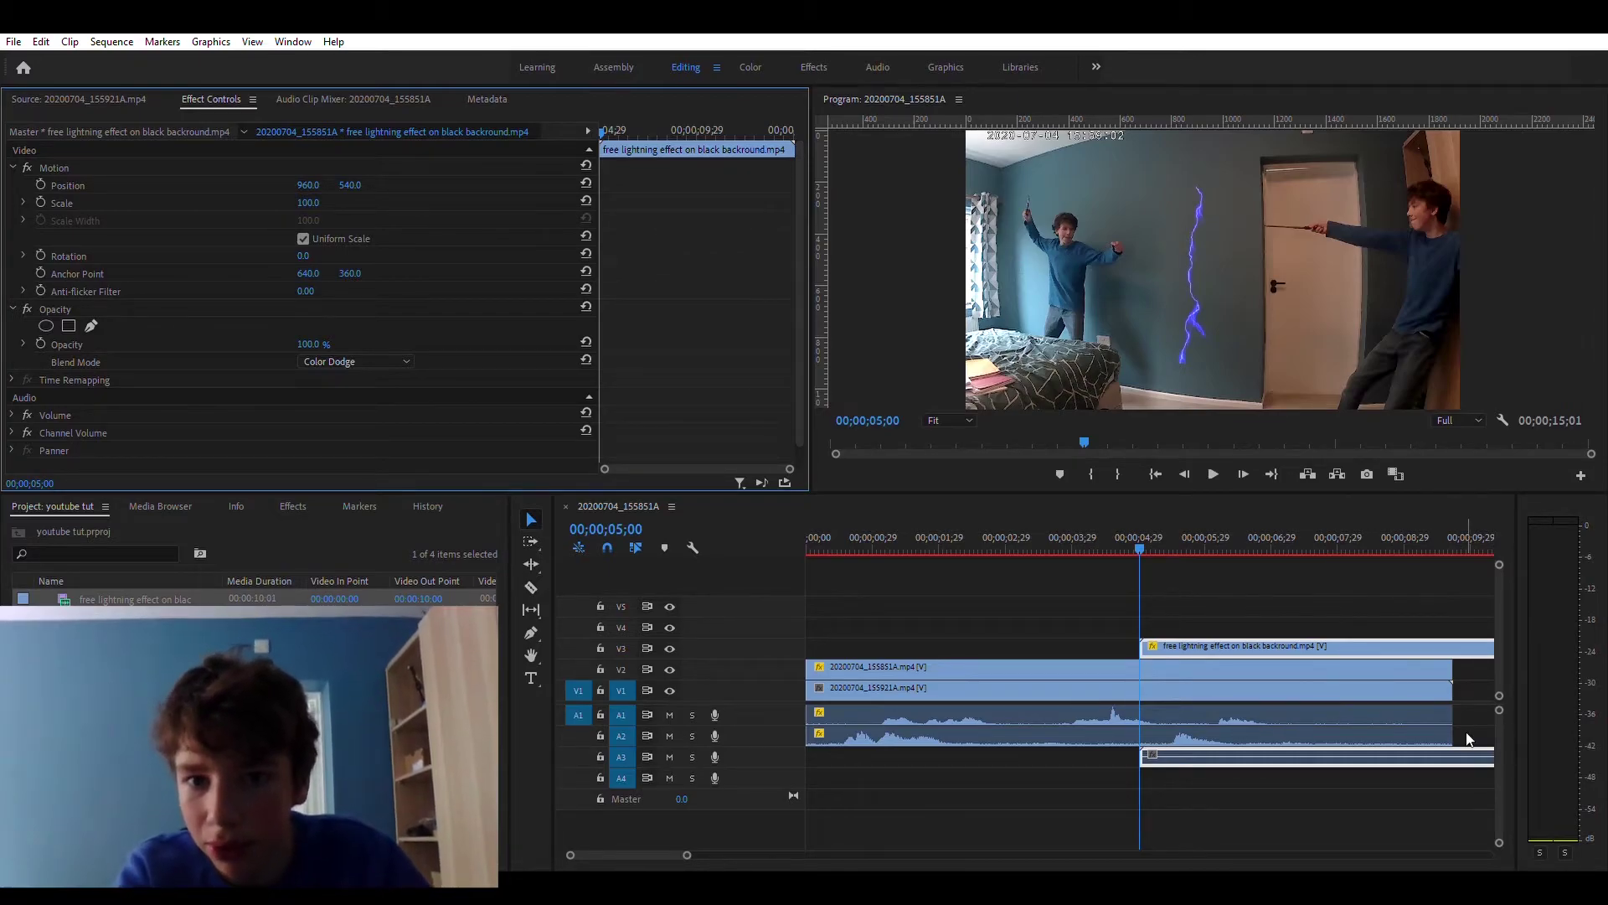
# Shift the lightning clip on V3 to start at about 00;00;08;08, clear of the wand-casting action
pyautogui.moveTo(1146, 589); pyautogui.dragTo(757, 675)
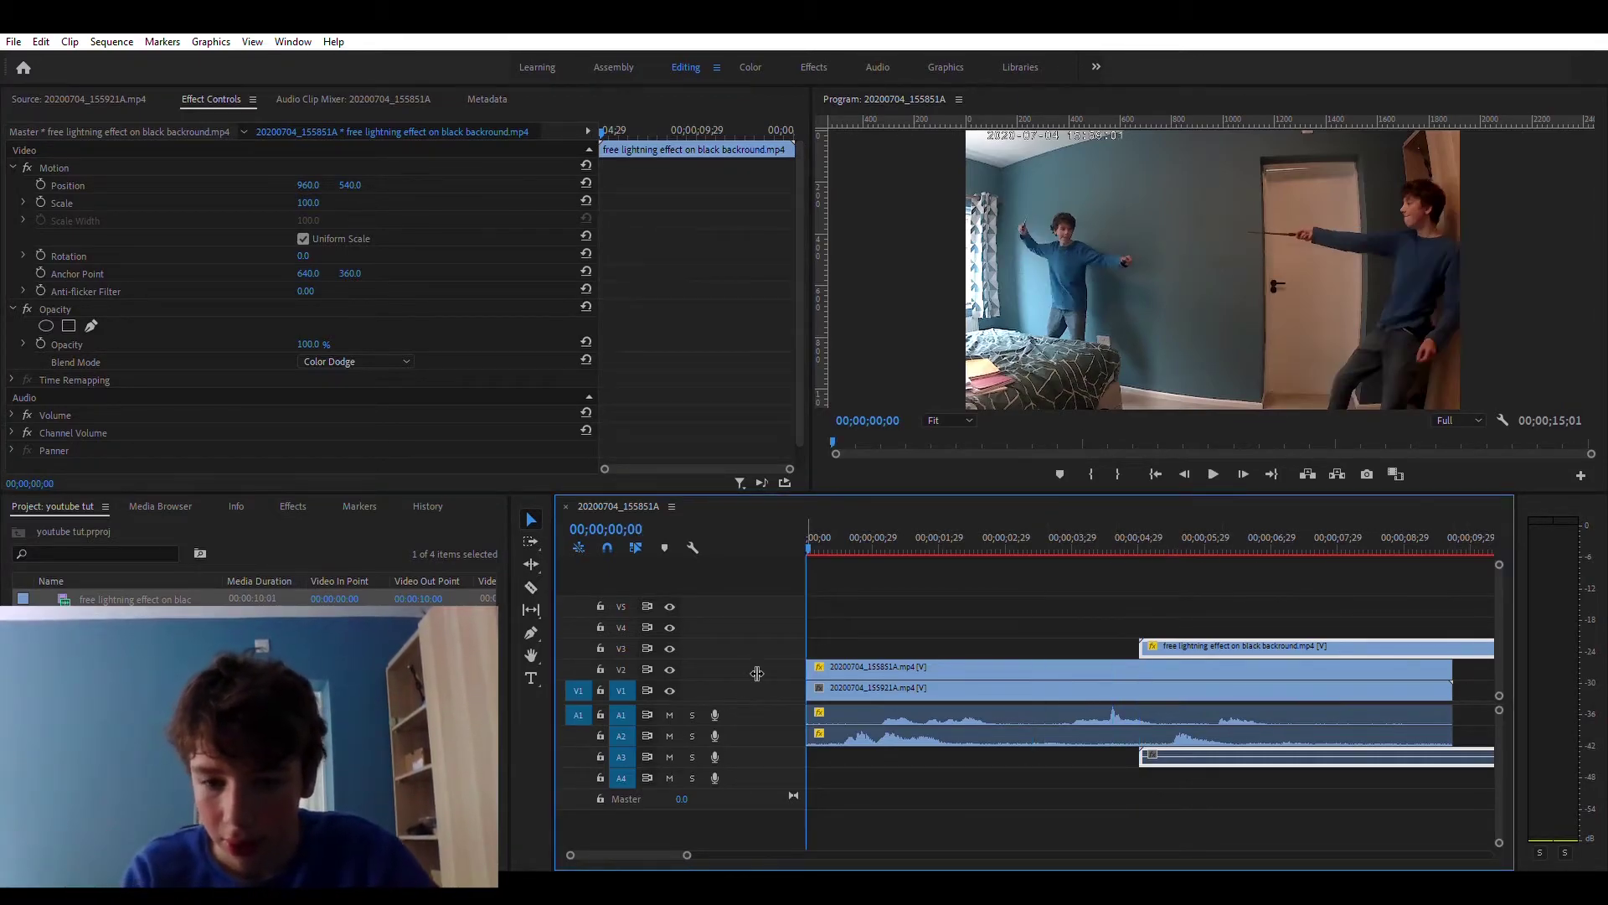
pyautogui.click(1275, 471)
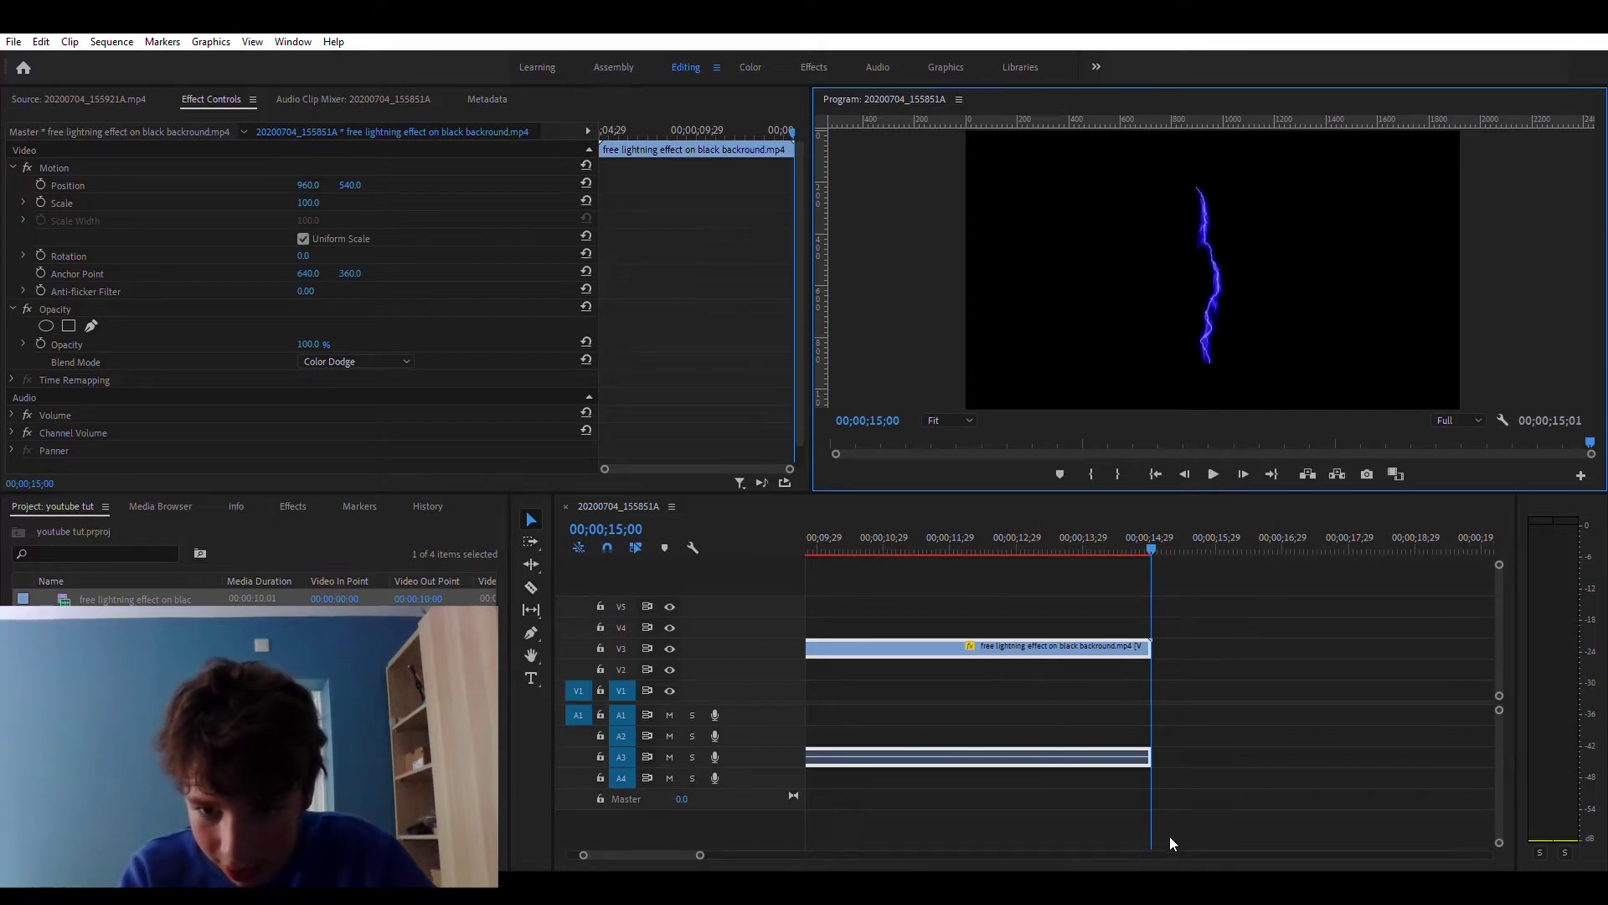
pyautogui.moveTo(584, 852); pyautogui.dragTo(564, 843)
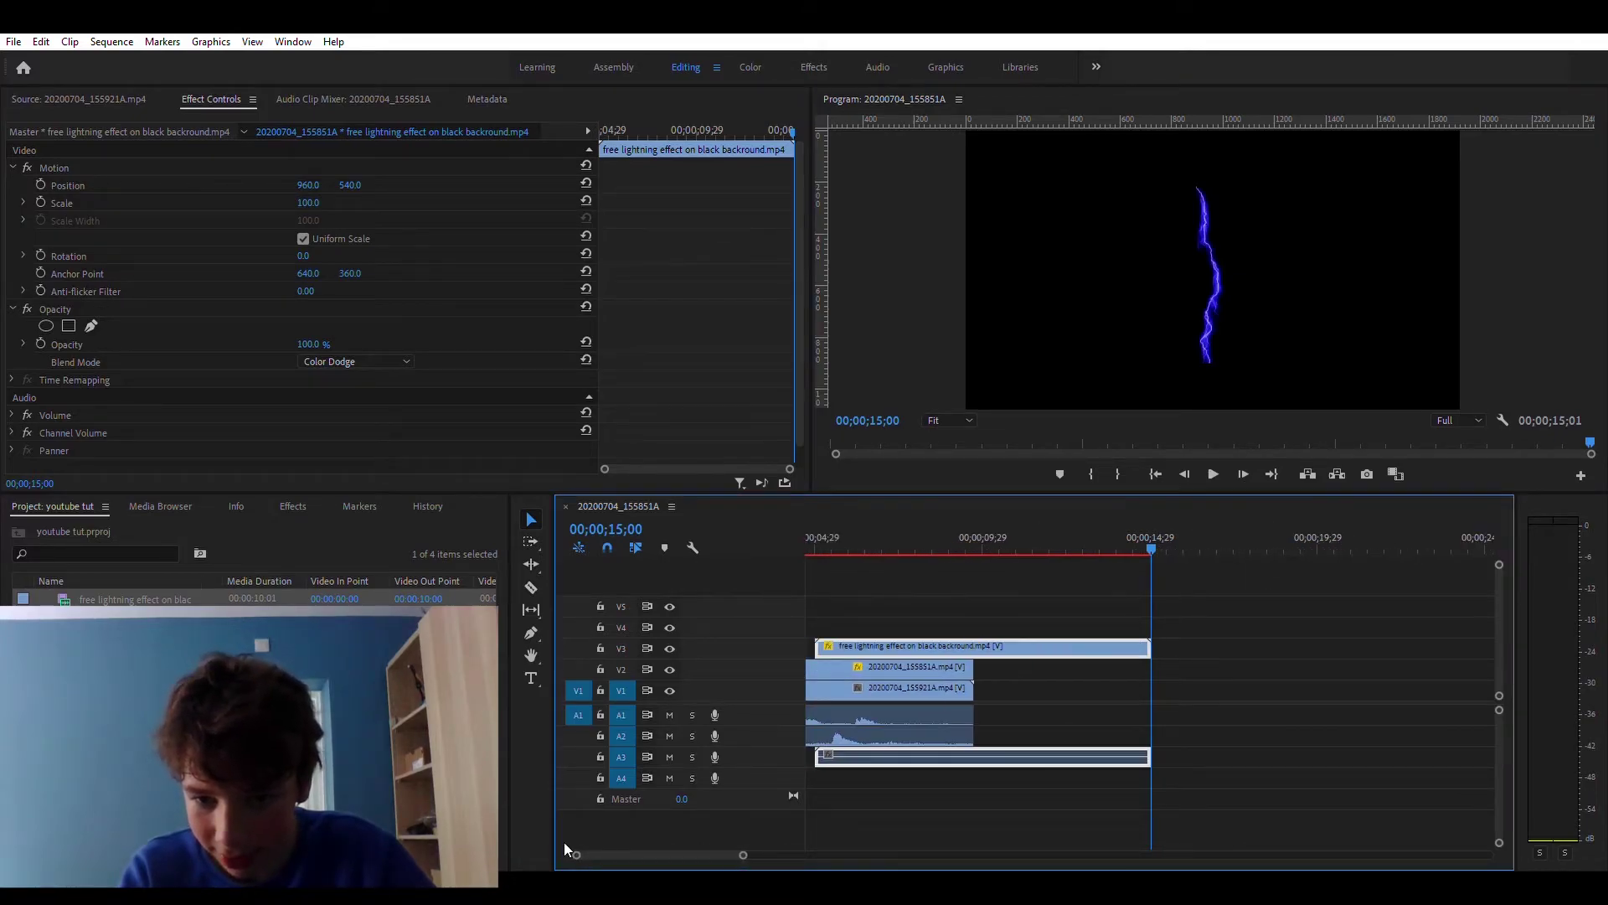
pyautogui.scroll(3, 615, 831)
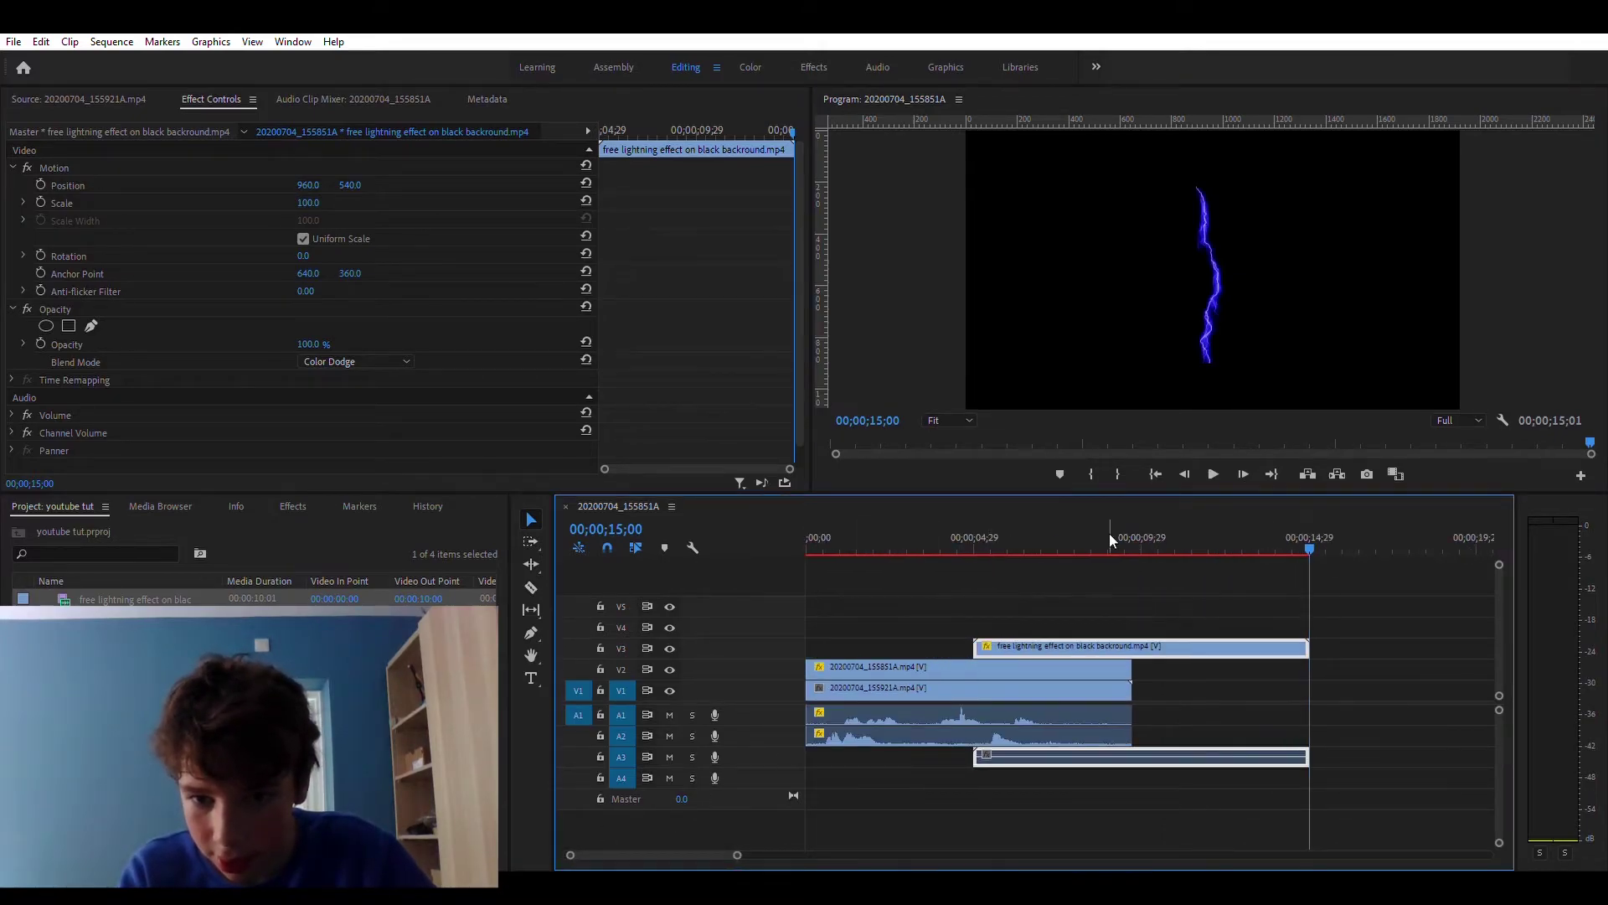
pyautogui.moveTo(1311, 546); pyautogui.dragTo(947, 547)
pyautogui.moveTo(1062, 637); pyautogui.dragTo(1173, 643)
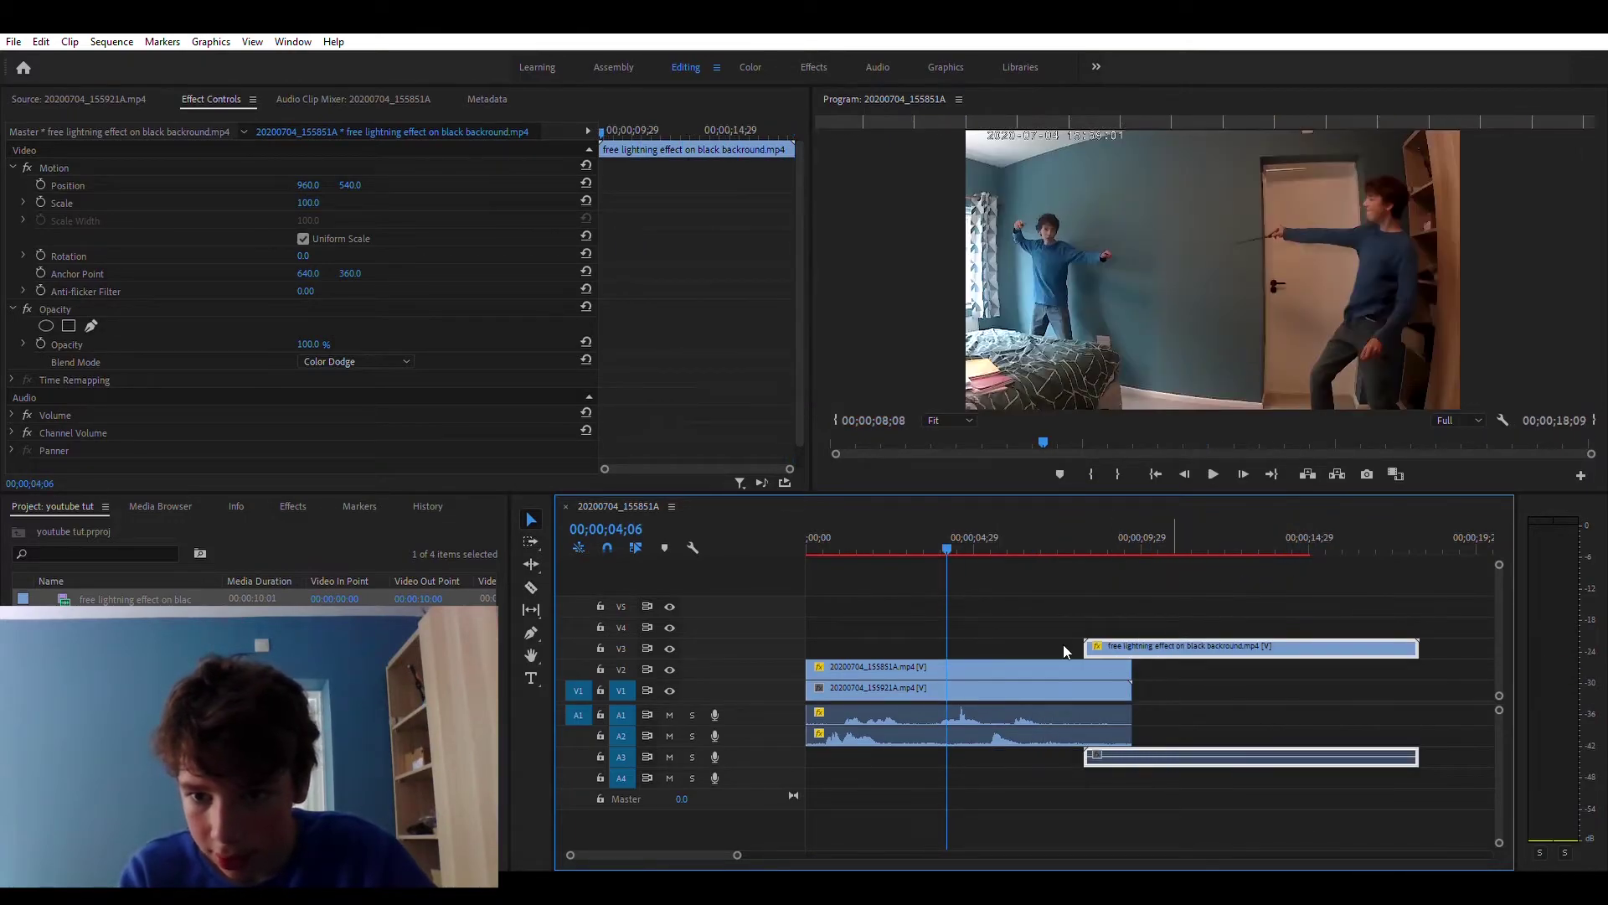
# Play the sequence from 00;00;01;28 to 00;00;04;18 to examine when the wand strike by the door happens
pyautogui.press('space')
pyautogui.moveTo(947, 644); pyautogui.dragTo(916, 636)
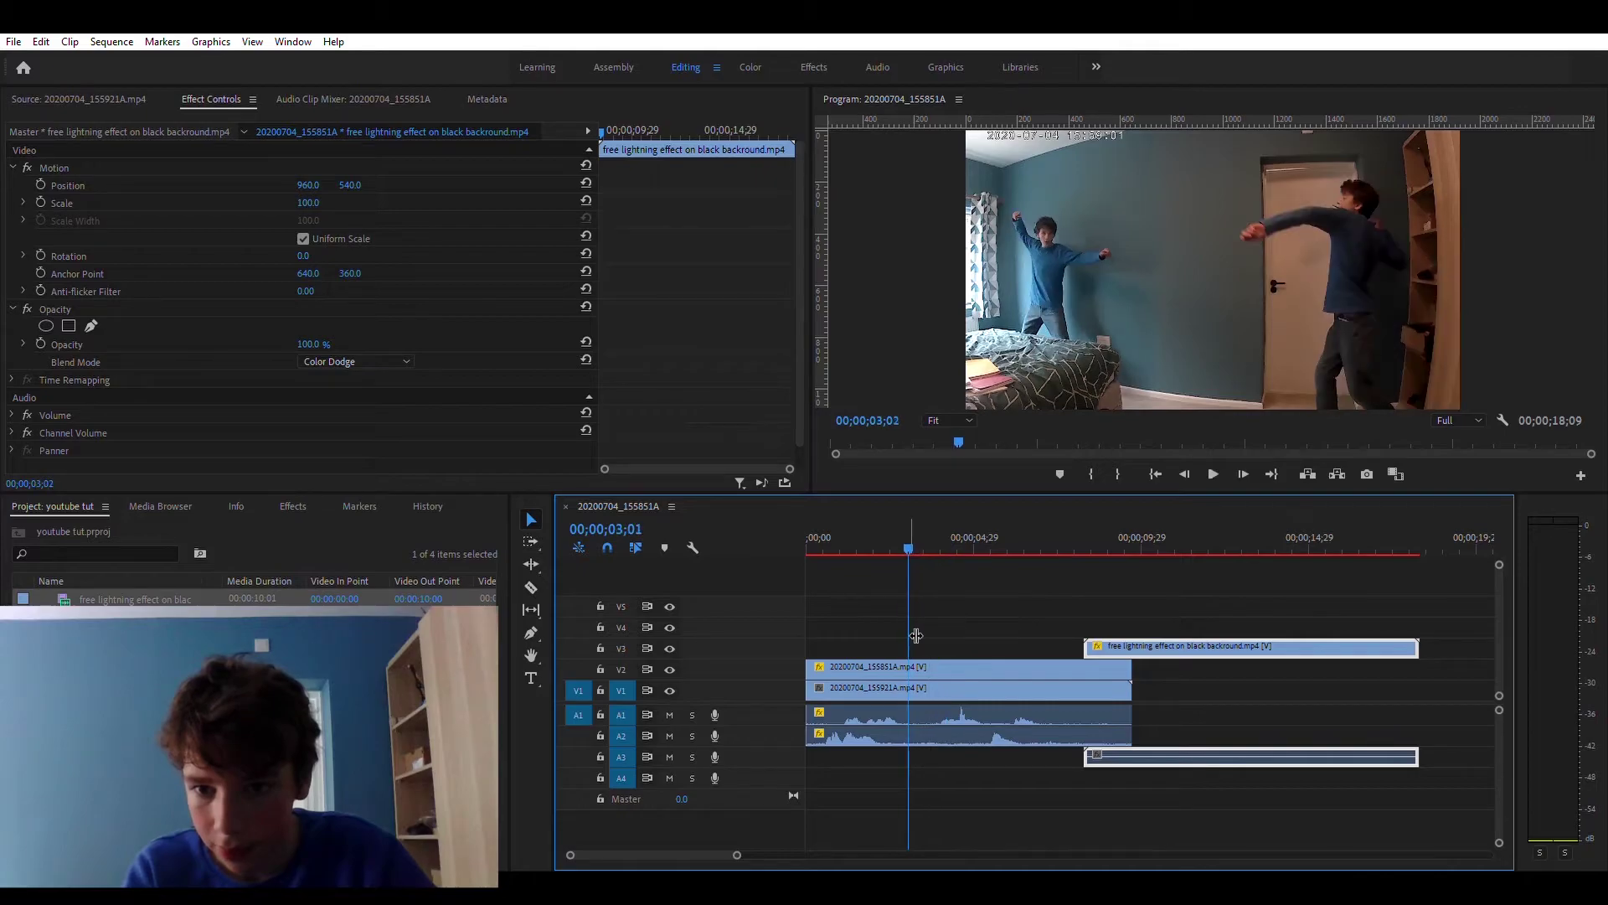
pyautogui.click(873, 617)
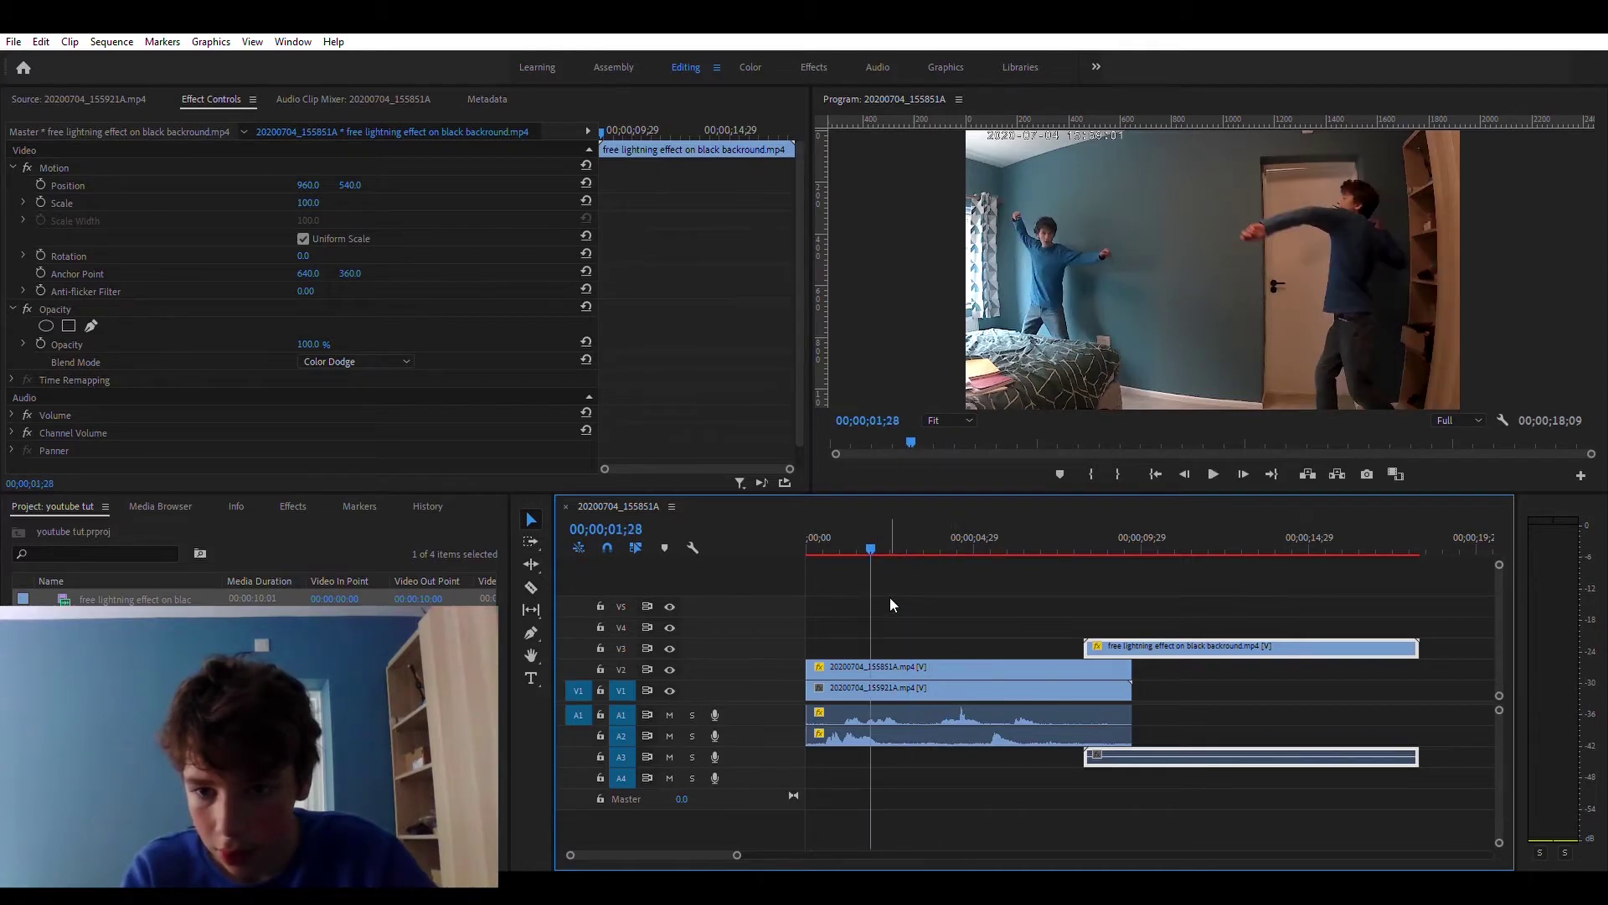
pyautogui.click(1214, 474)
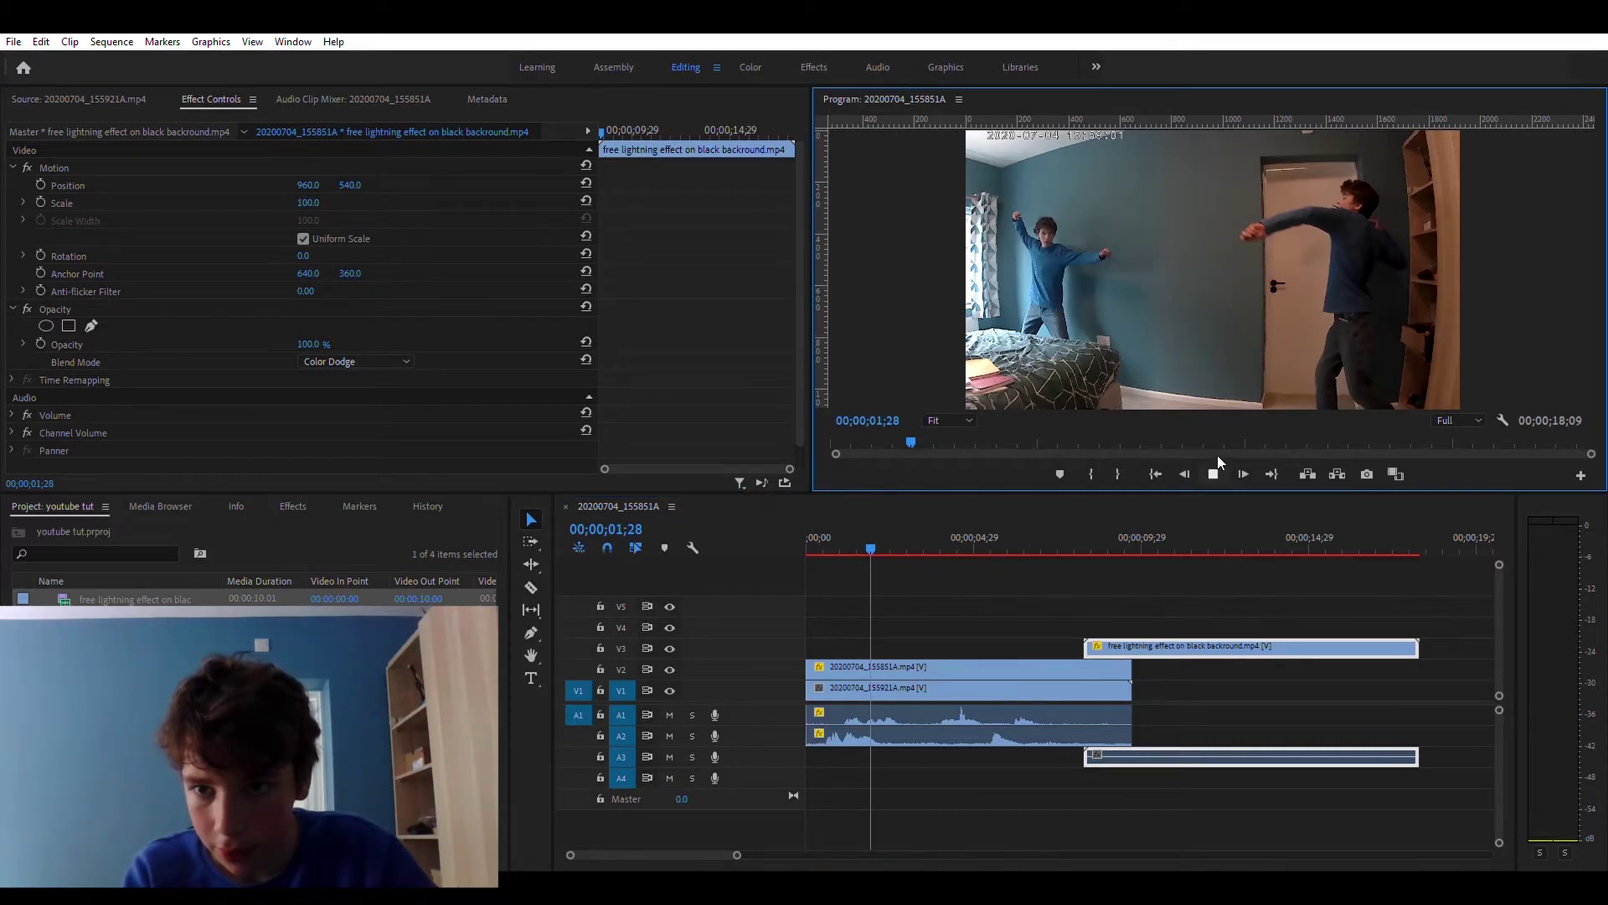
pyautogui.click(1214, 471)
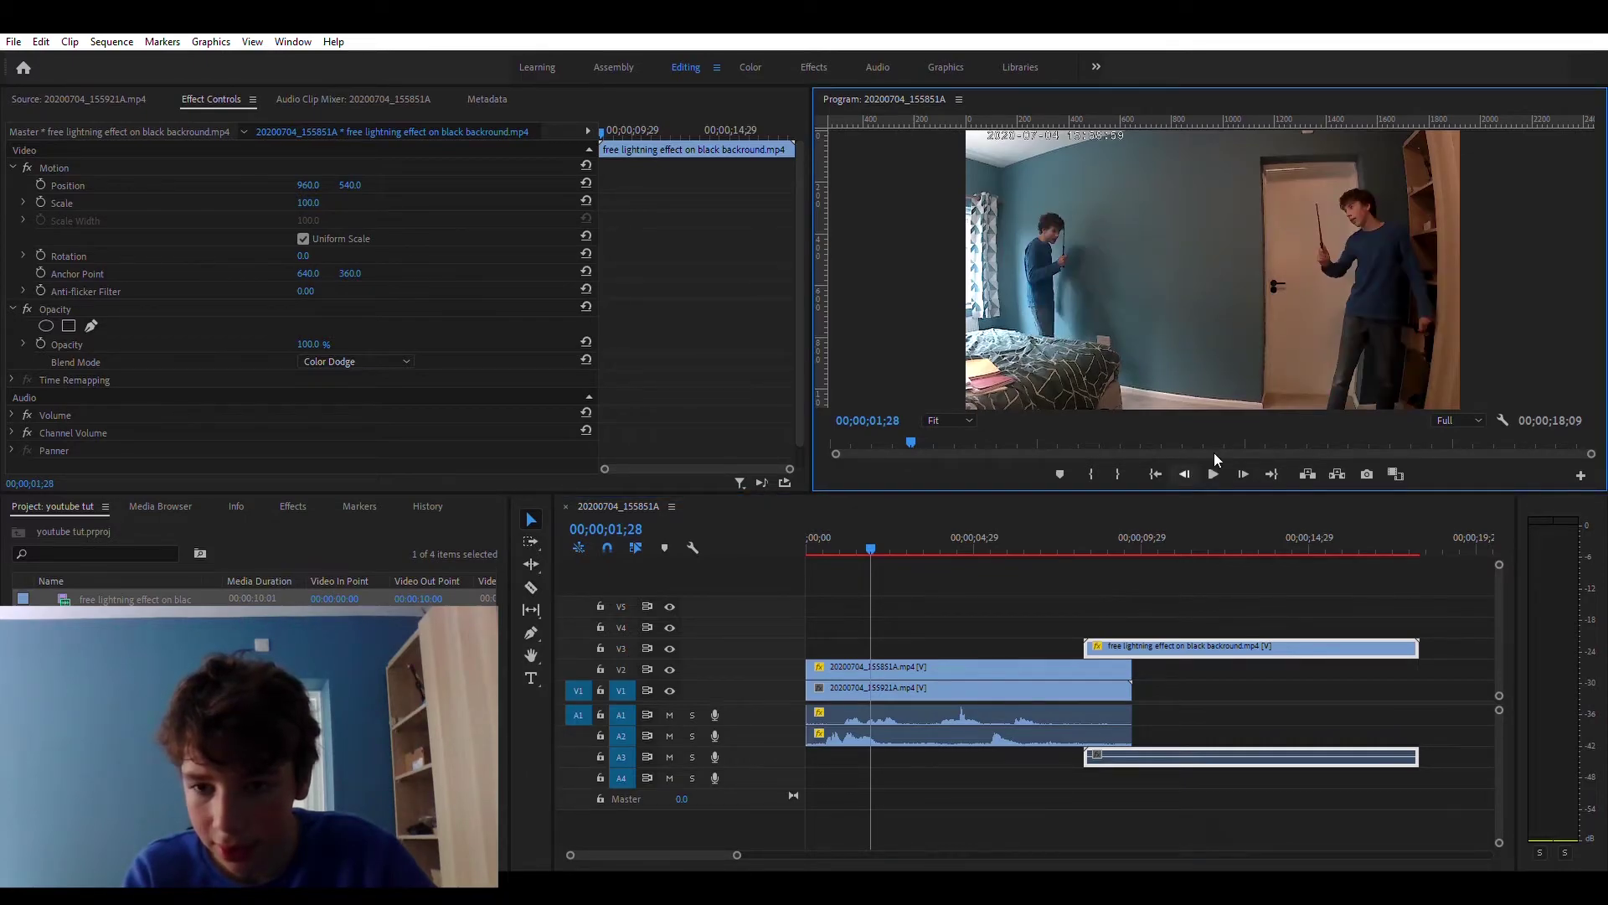
pyautogui.click(1214, 470)
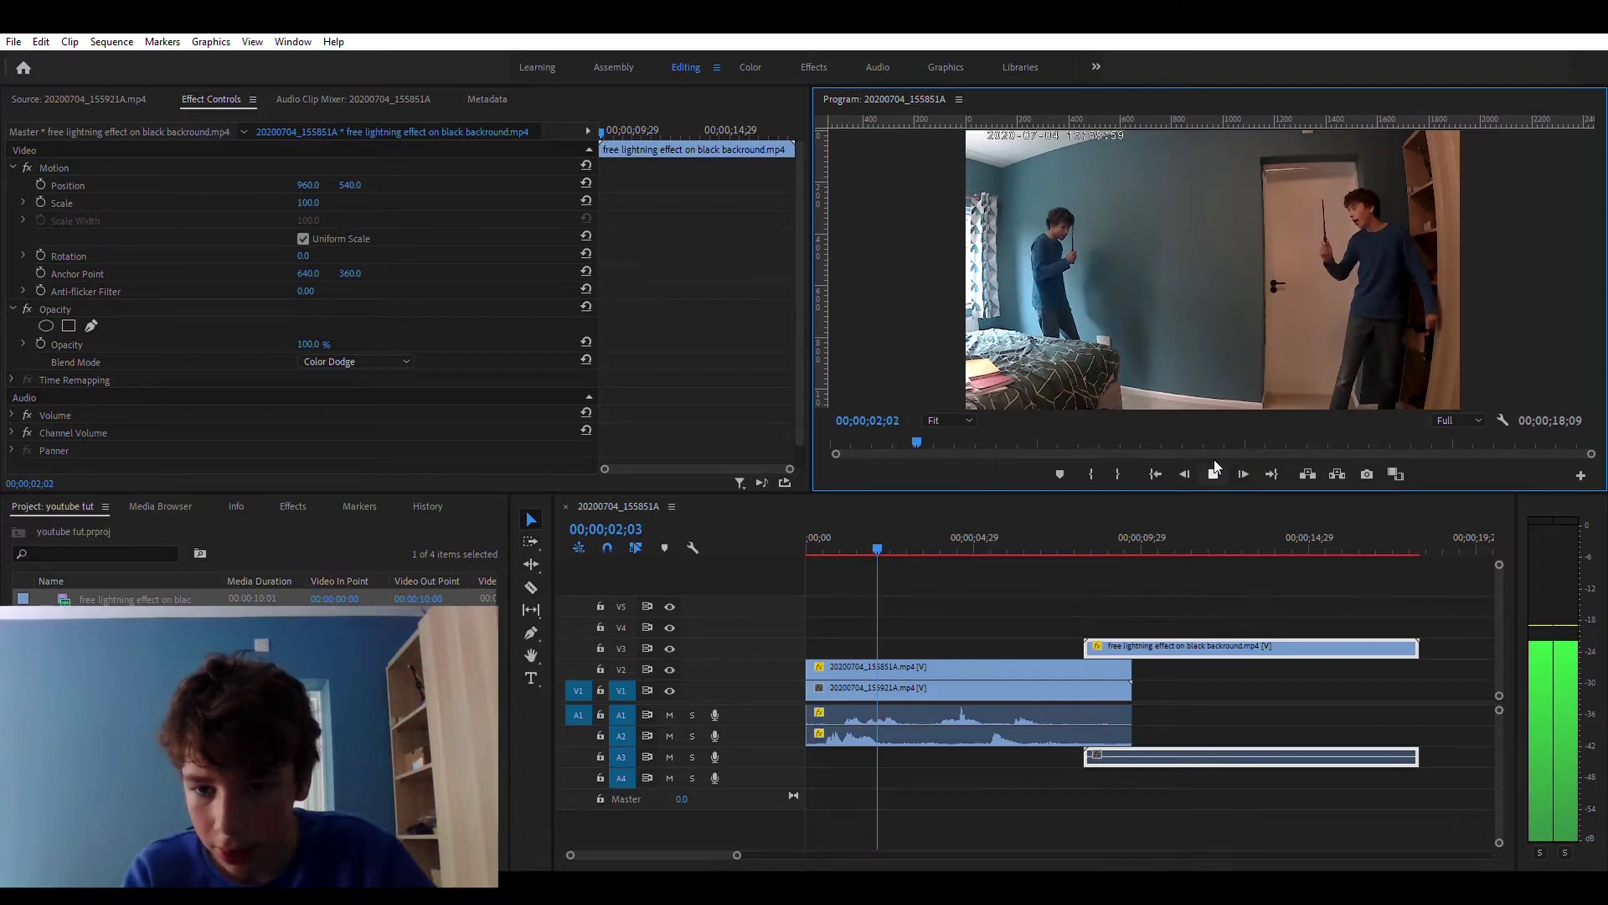
pyautogui.click(1214, 465)
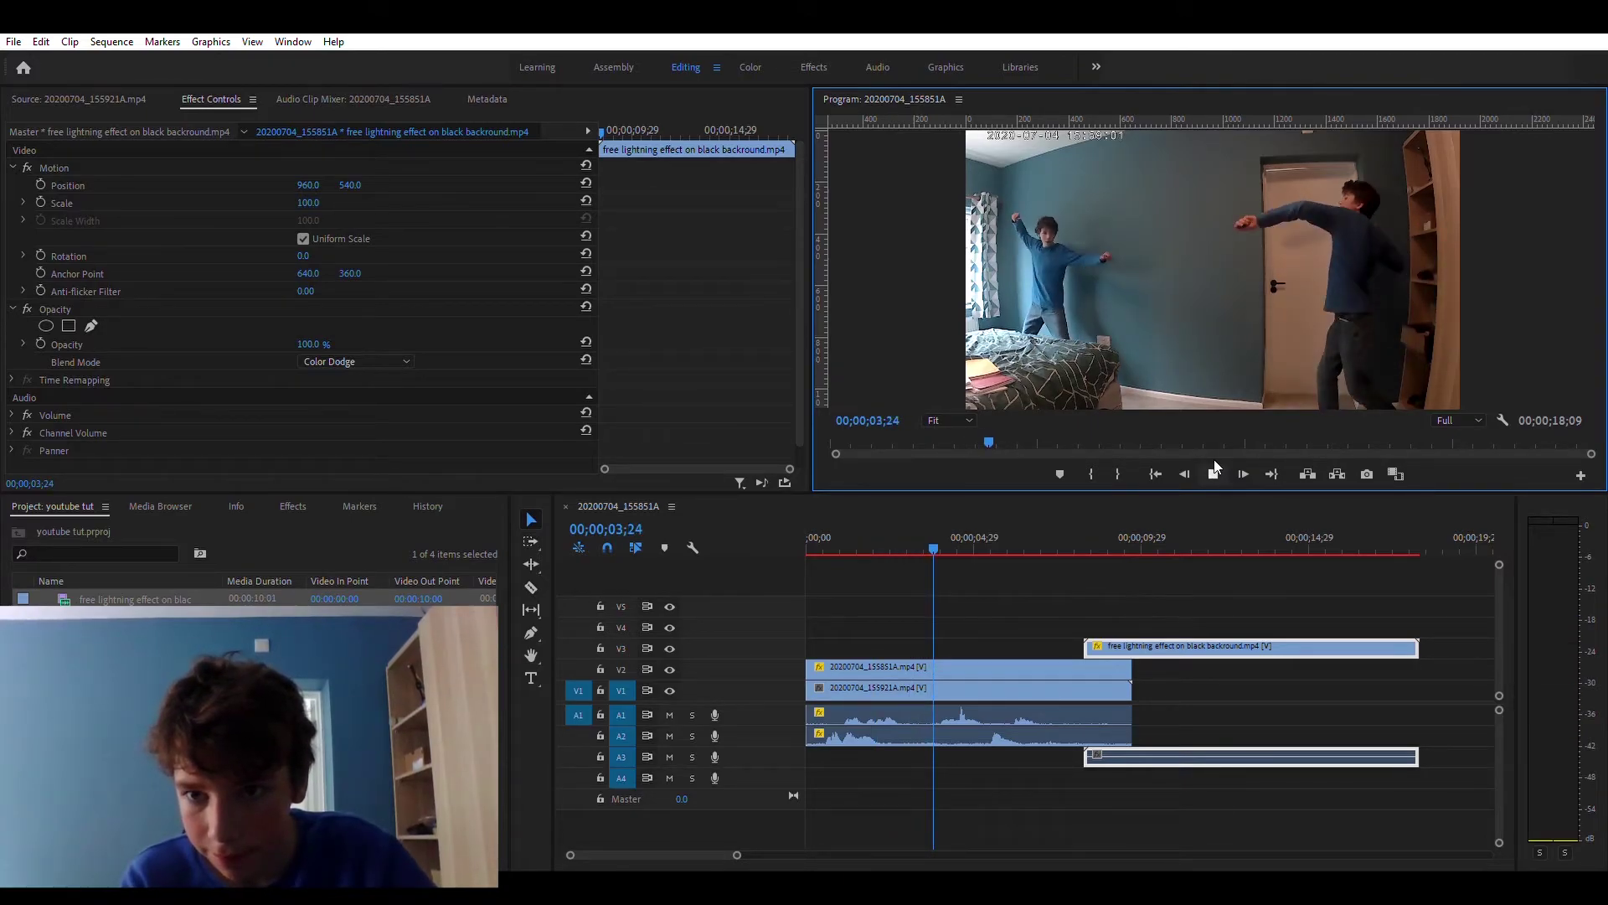
pyautogui.click(1214, 471)
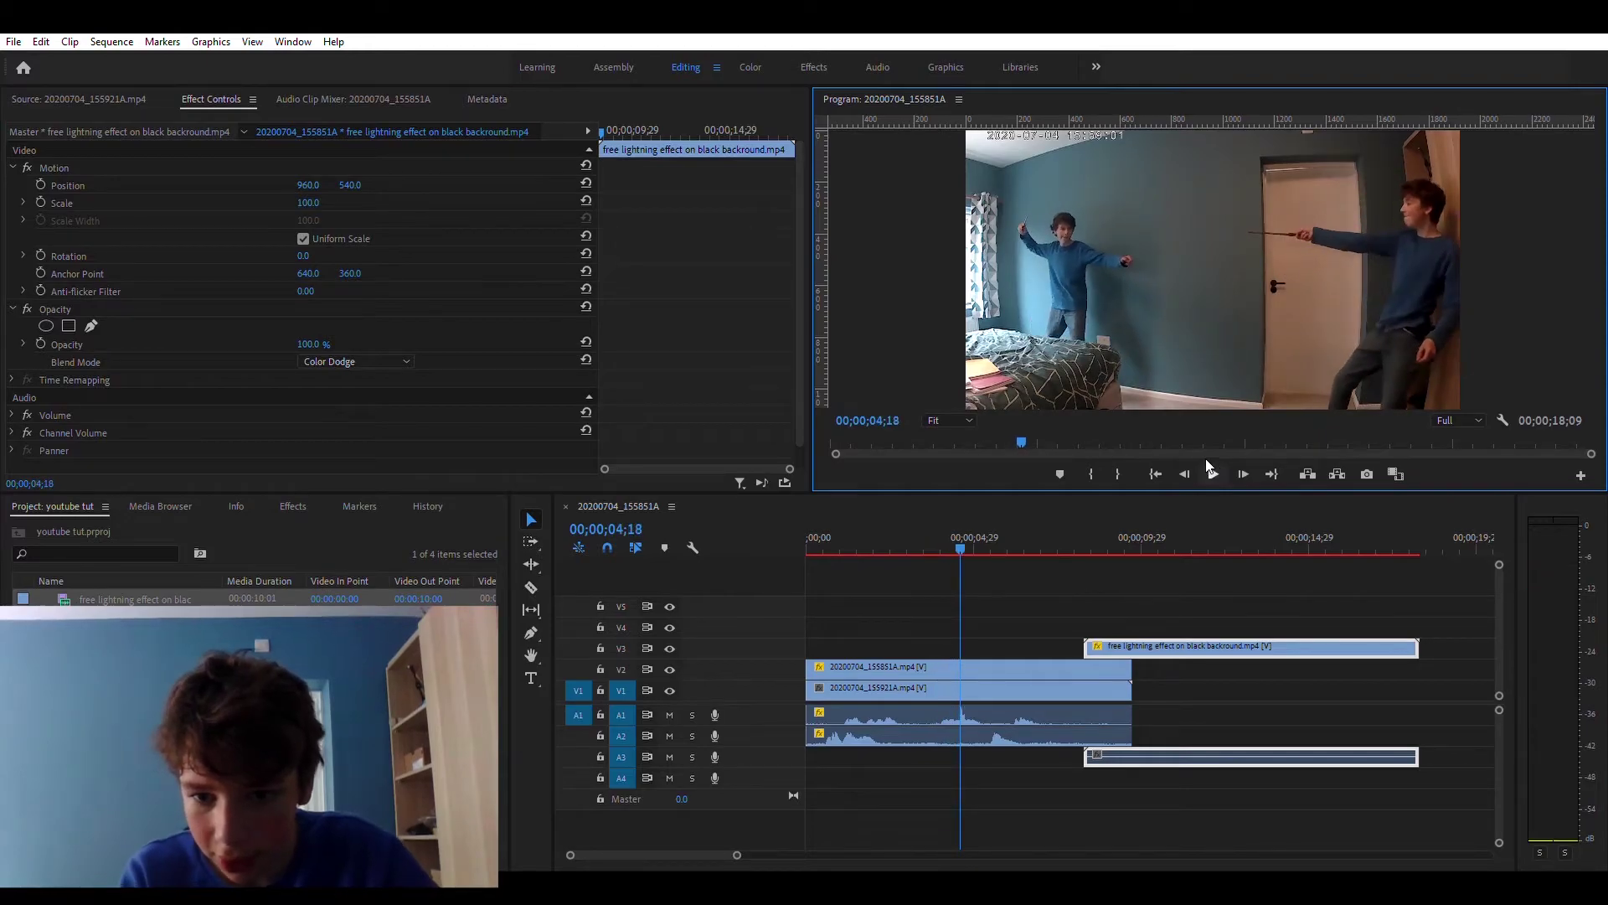
# Move the lightning clip on V3 to start at 00;00;04;00, where the door-side figure begins casting
pyautogui.press('Left')
pyautogui.press('Left')
pyautogui.press('Left')
pyautogui.press('Left')
pyautogui.press('Left')
pyautogui.press('Left')
pyautogui.press('Left')
pyautogui.press('Left')
pyautogui.press('Left')
pyautogui.press('Left')
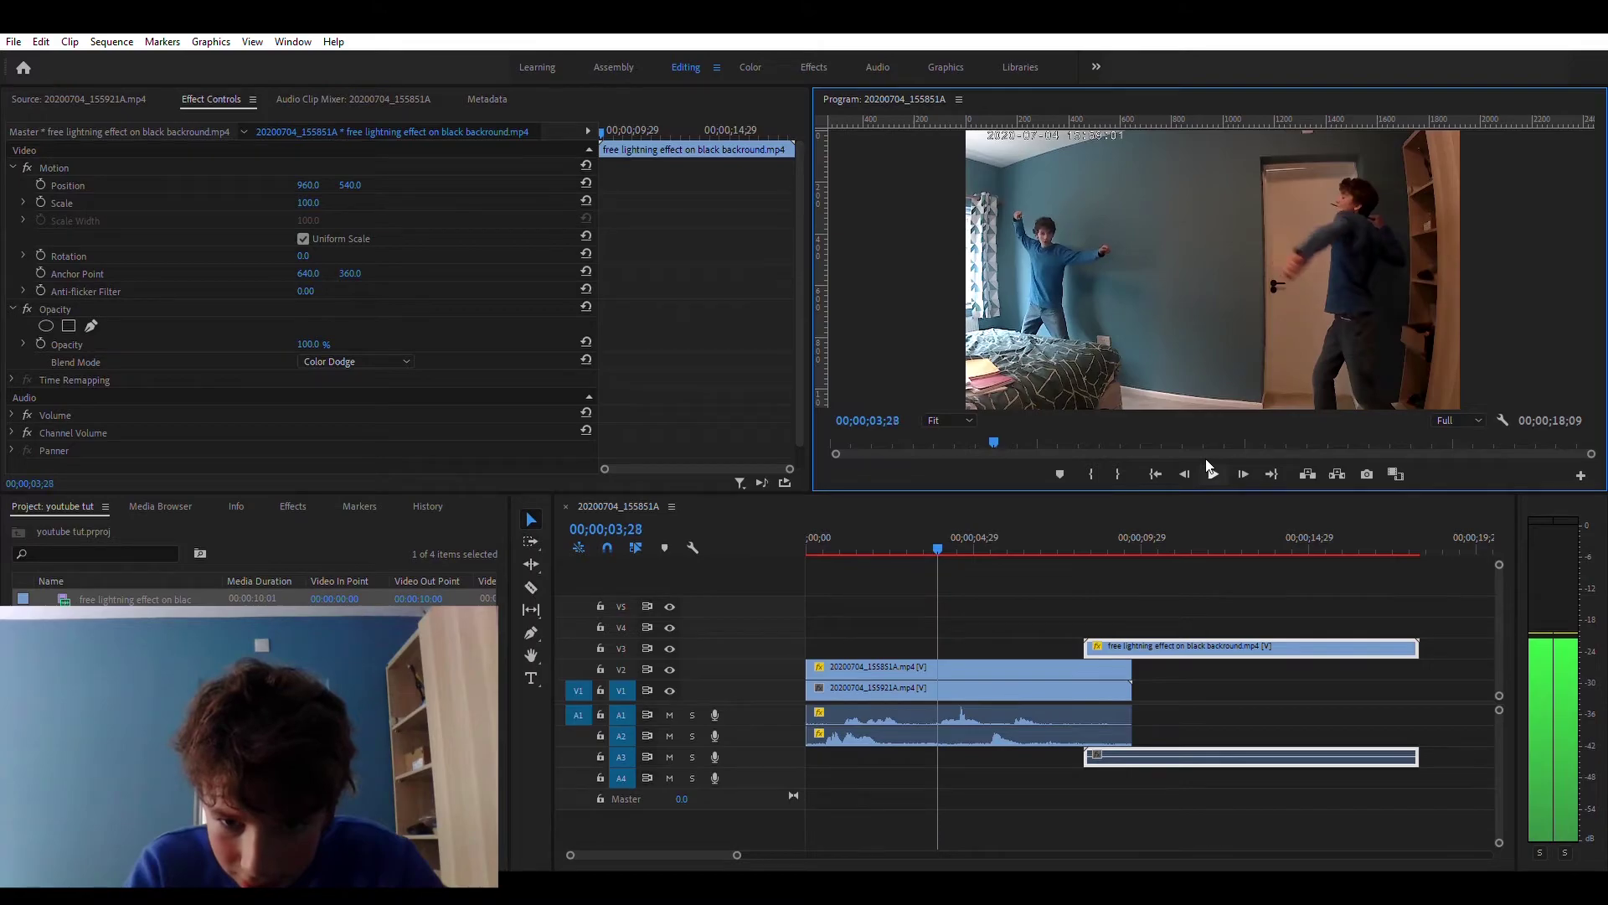
pyautogui.press('Right')
pyautogui.press('Right')
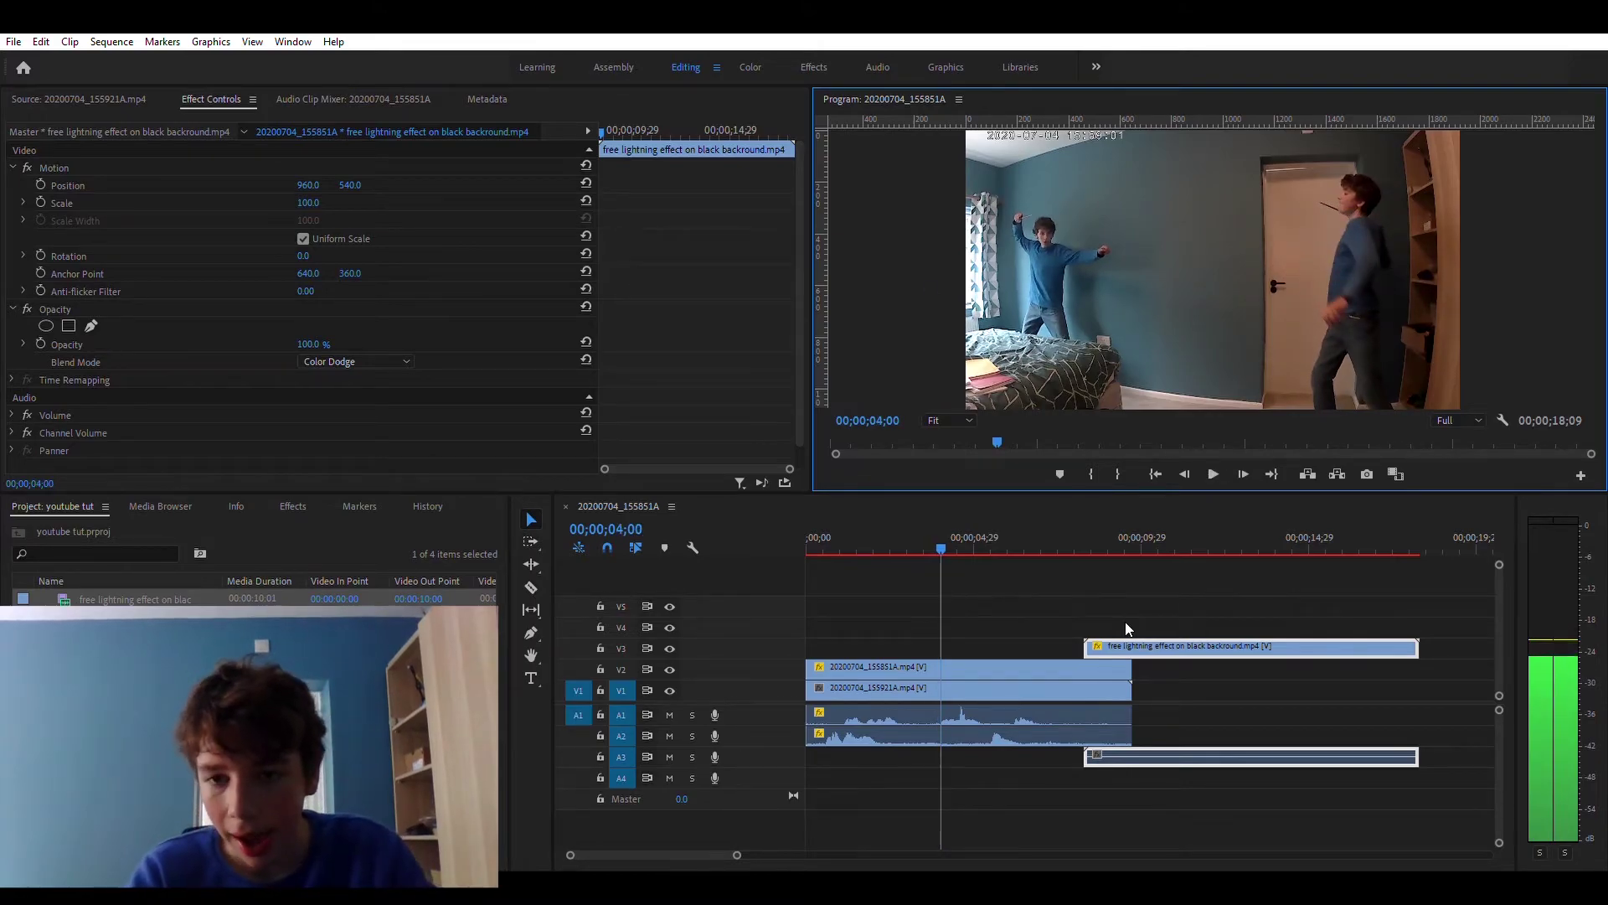
pyautogui.moveTo(1121, 641); pyautogui.dragTo(1071, 618)
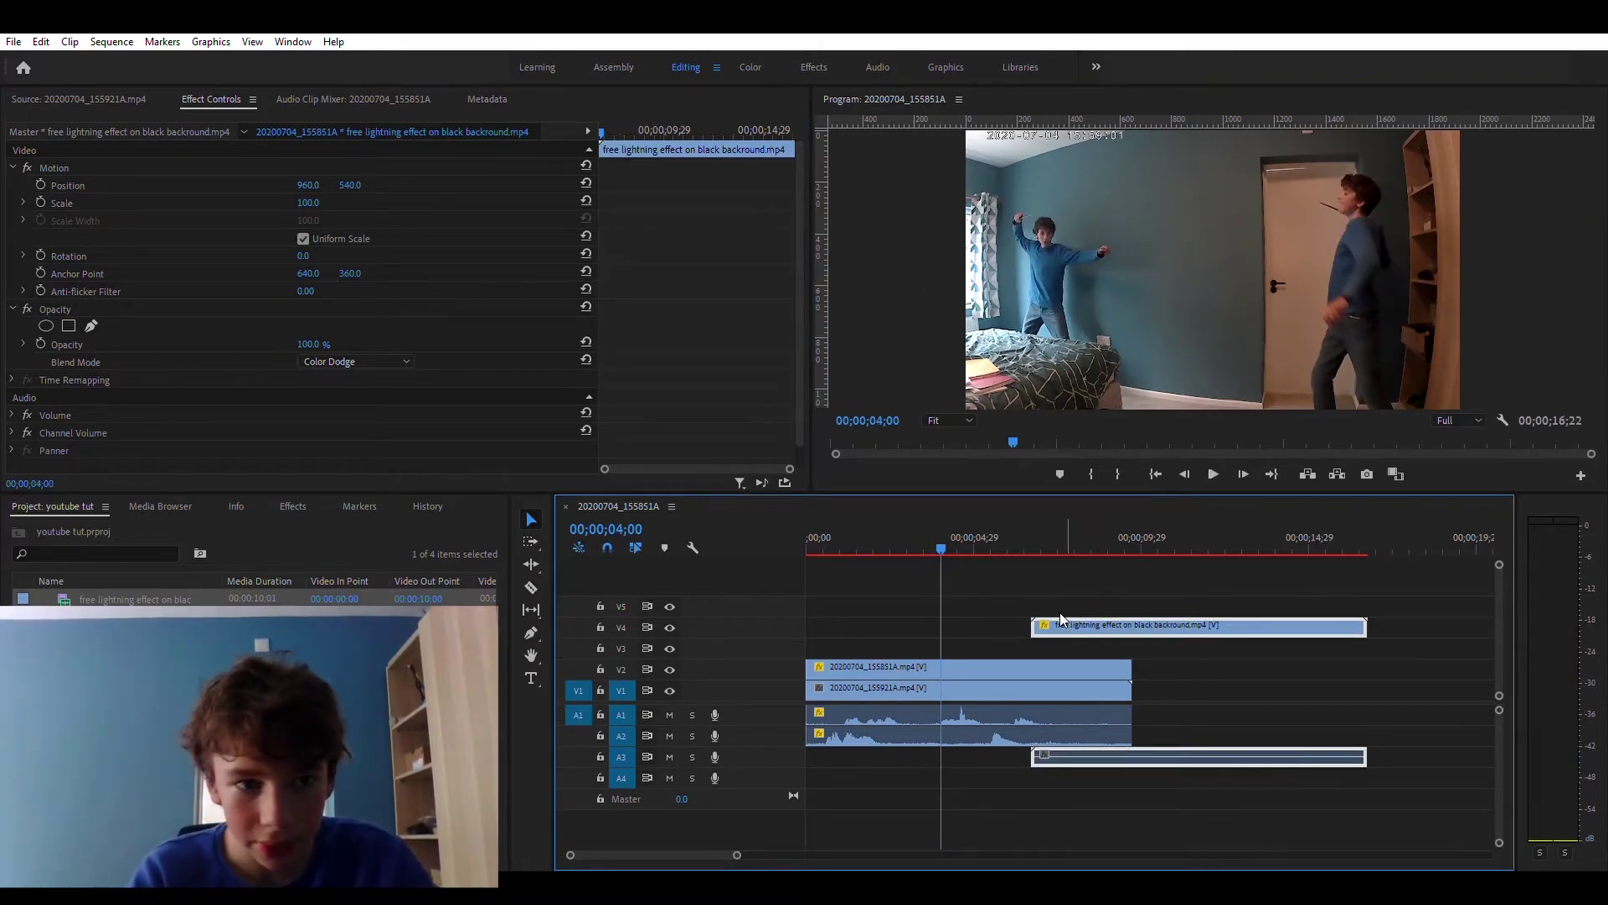
pyautogui.moveTo(1059, 624); pyautogui.dragTo(969, 647)
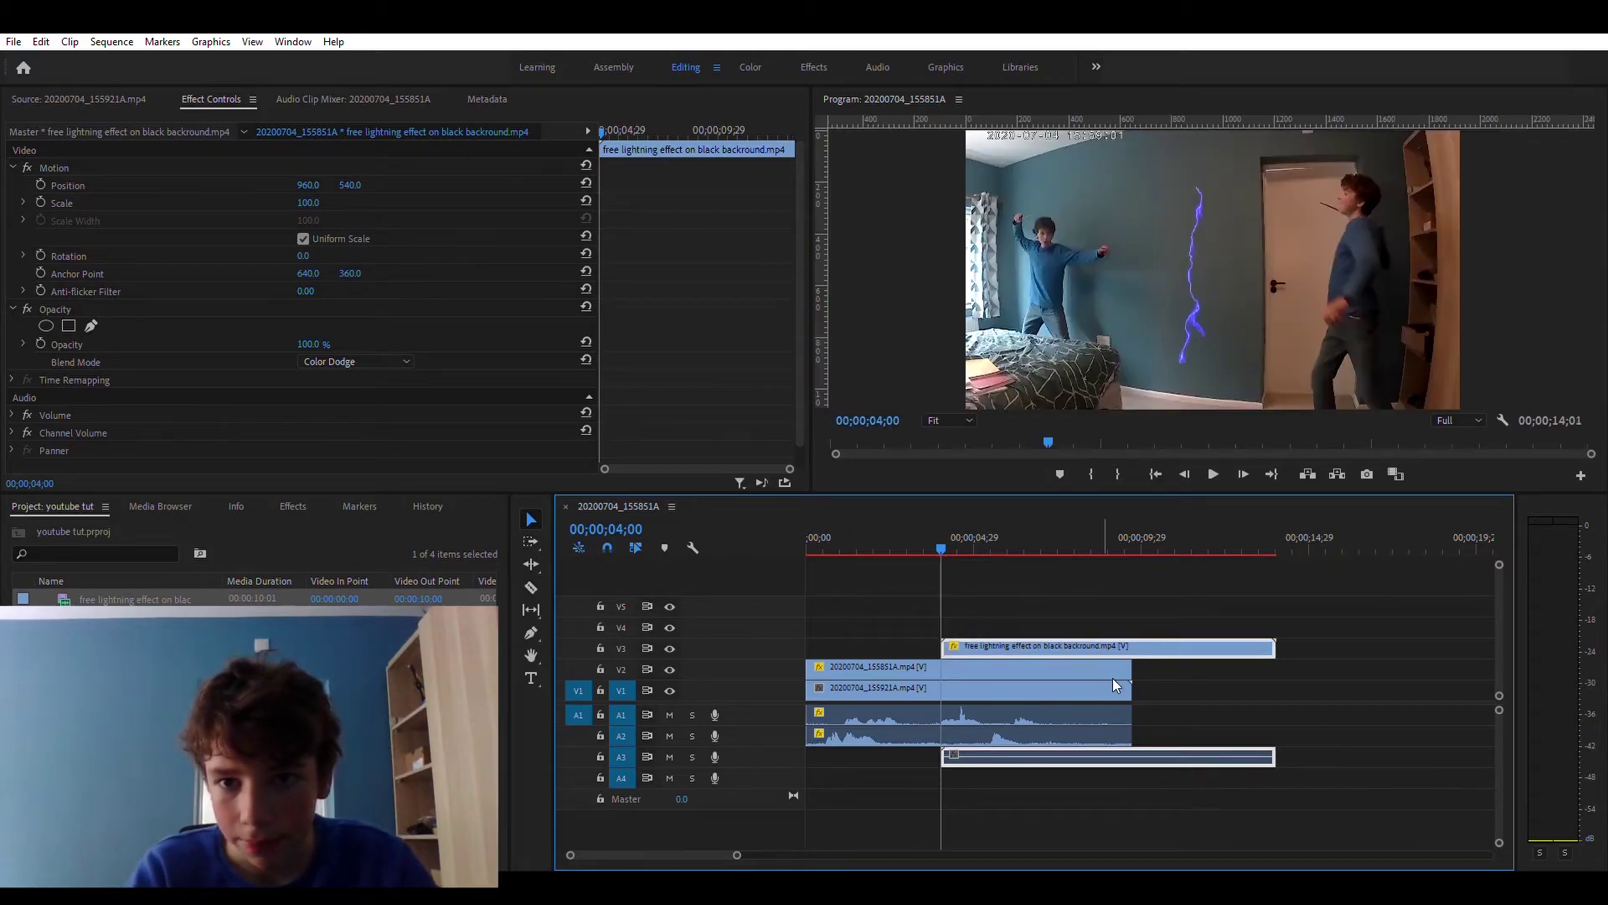
# Scale the lightning to 64.8, rotate it 91.5° and position it at 1161.8, 315.5 so it meets the door-side wand tip
pyautogui.doubleClick(965, 169)
pyautogui.moveTo(1048, 166); pyautogui.dragTo(1106, 210)
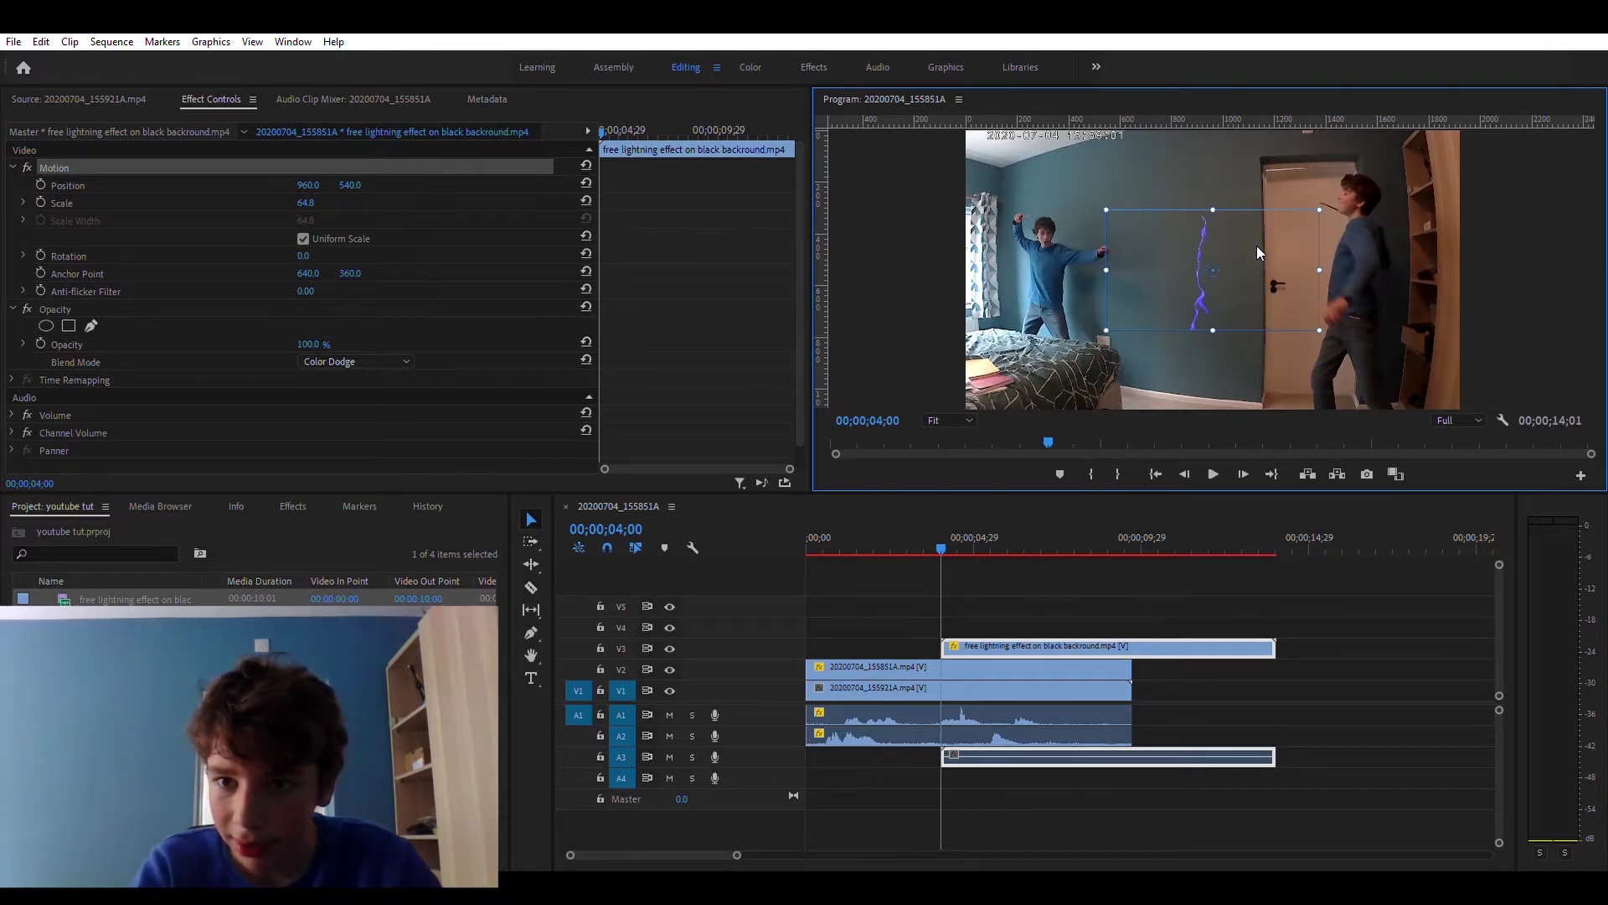
pyautogui.moveTo(1256, 245); pyautogui.dragTo(1308, 188)
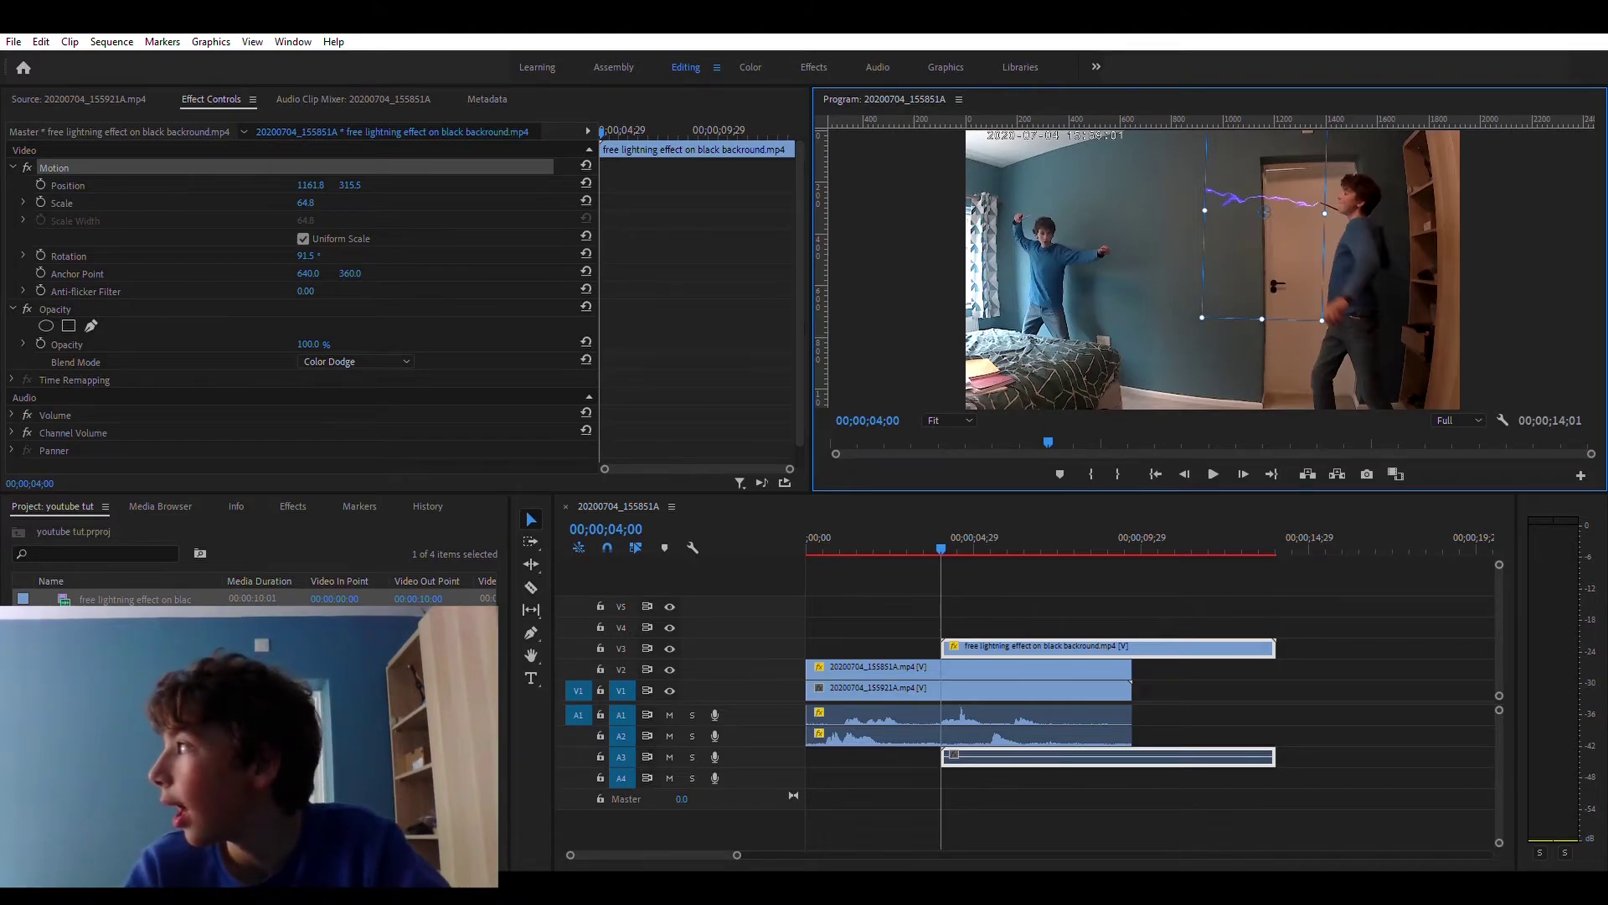
# Enable scale keyframing for the lightning at 00;00;04;00, set its scale to 80.4 and position it at 1119.5, 325.3 by the door-side wand tip
pyautogui.click(40, 202)
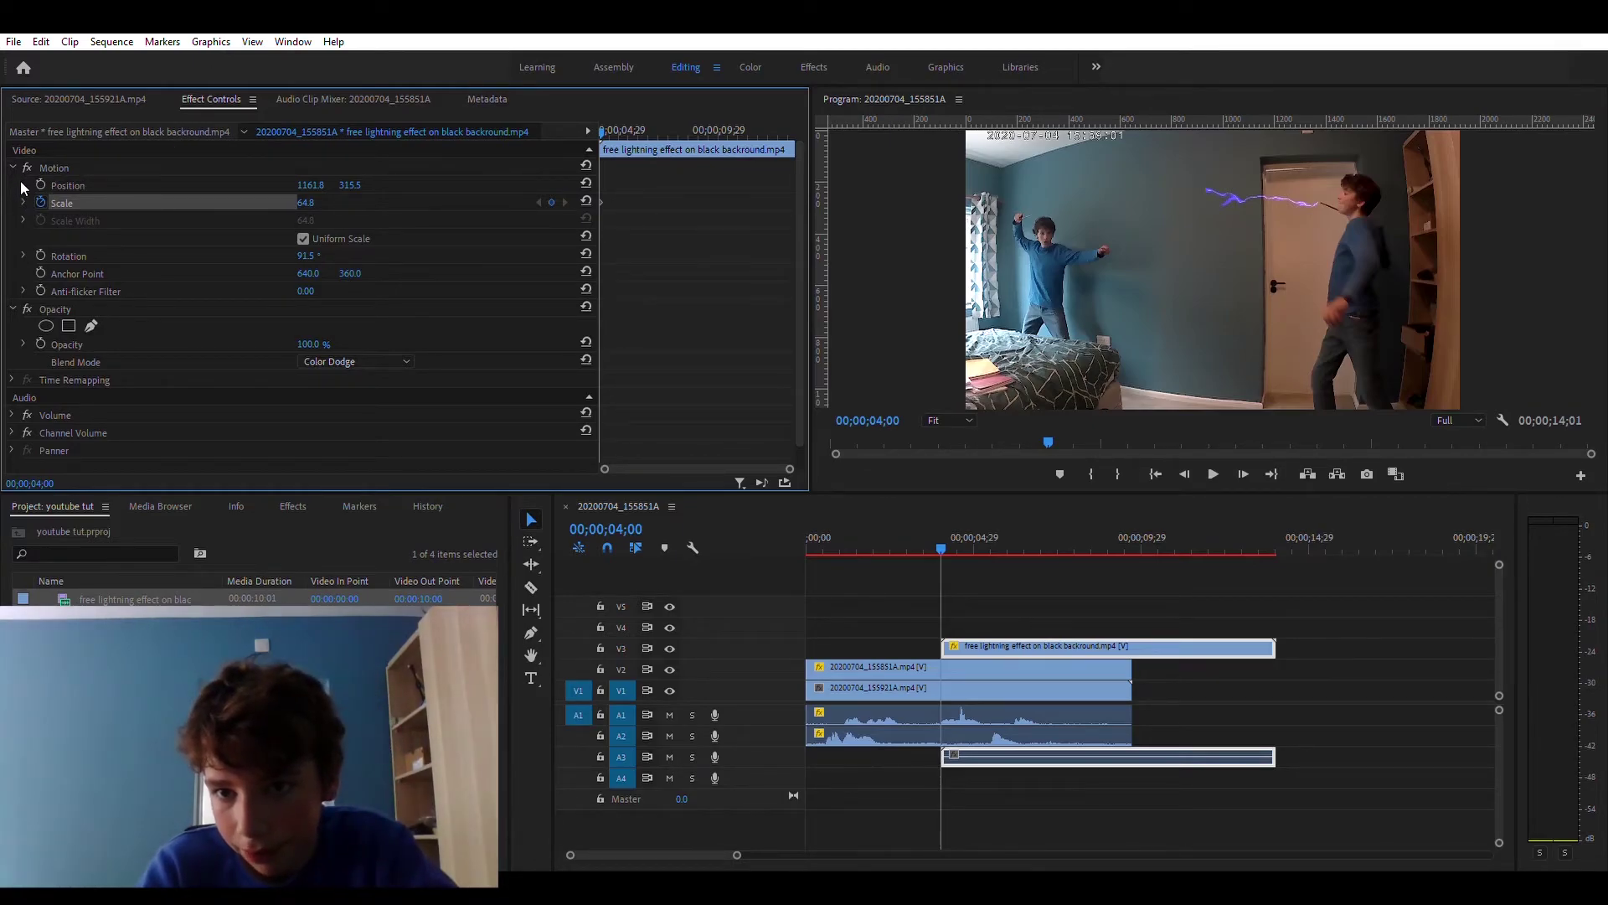
pyautogui.click(23, 202)
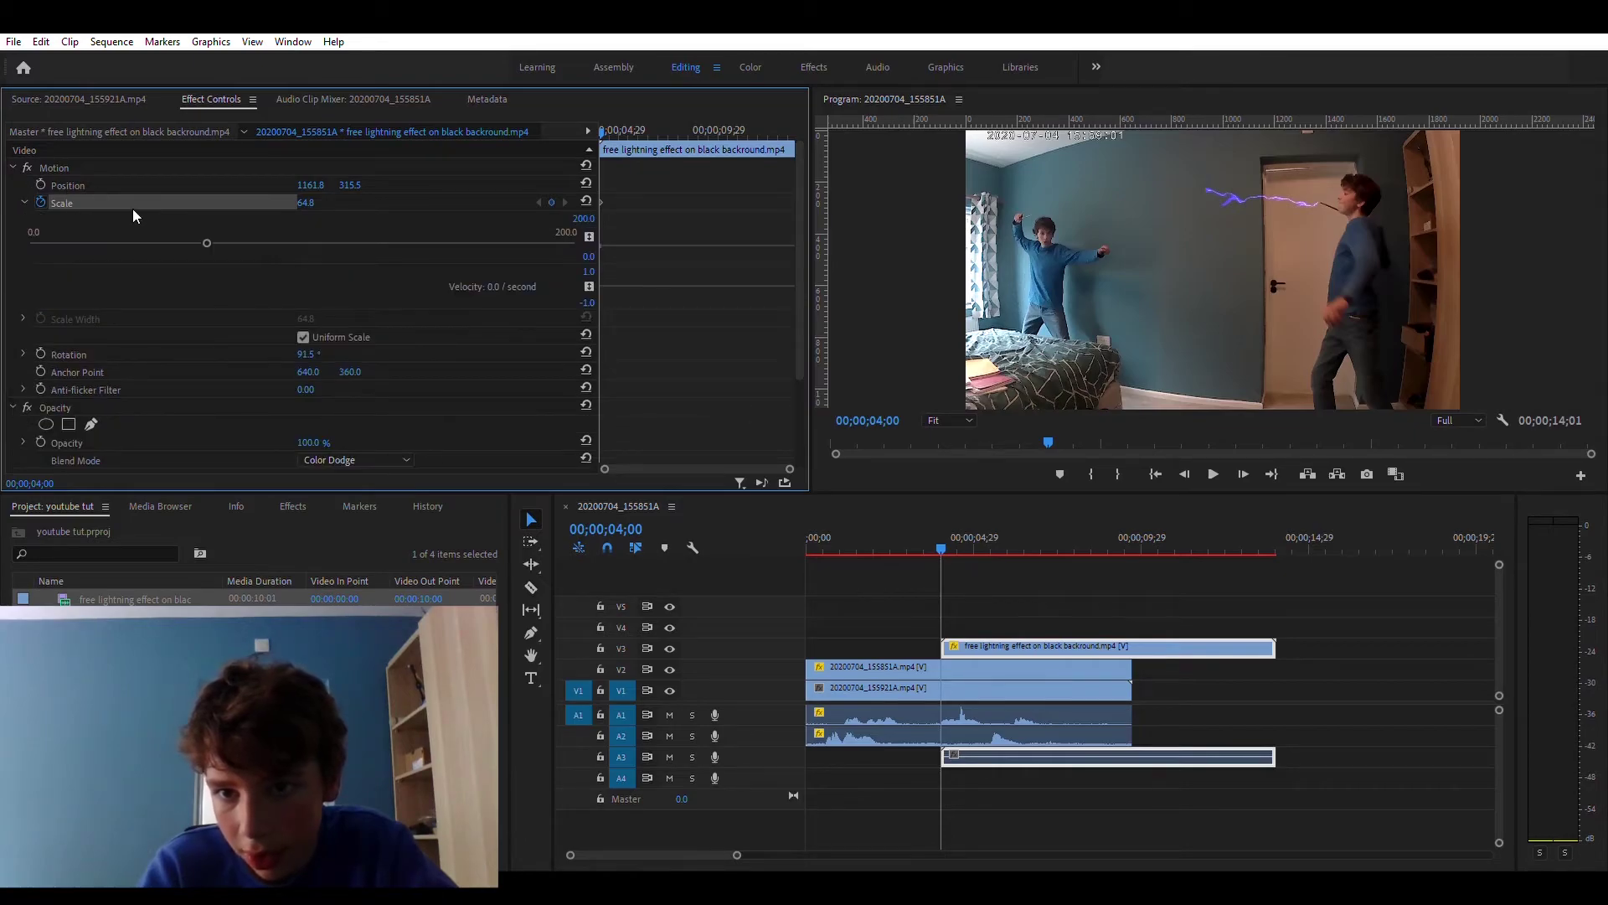
pyautogui.moveTo(209, 223); pyautogui.dragTo(248, 239)
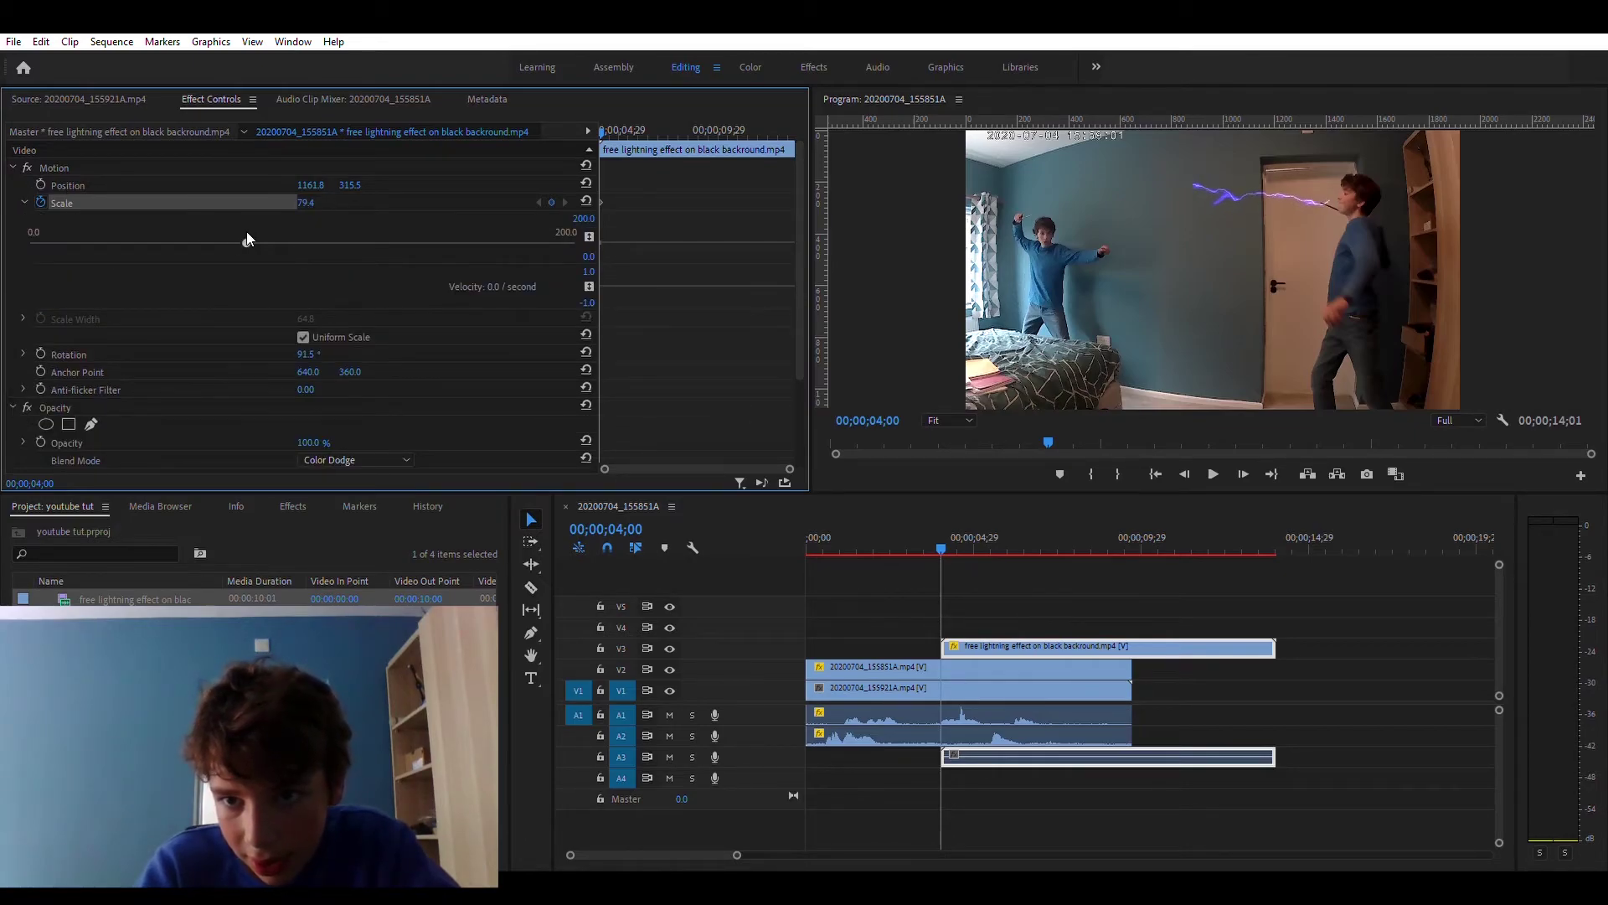
pyautogui.click(1234, 178)
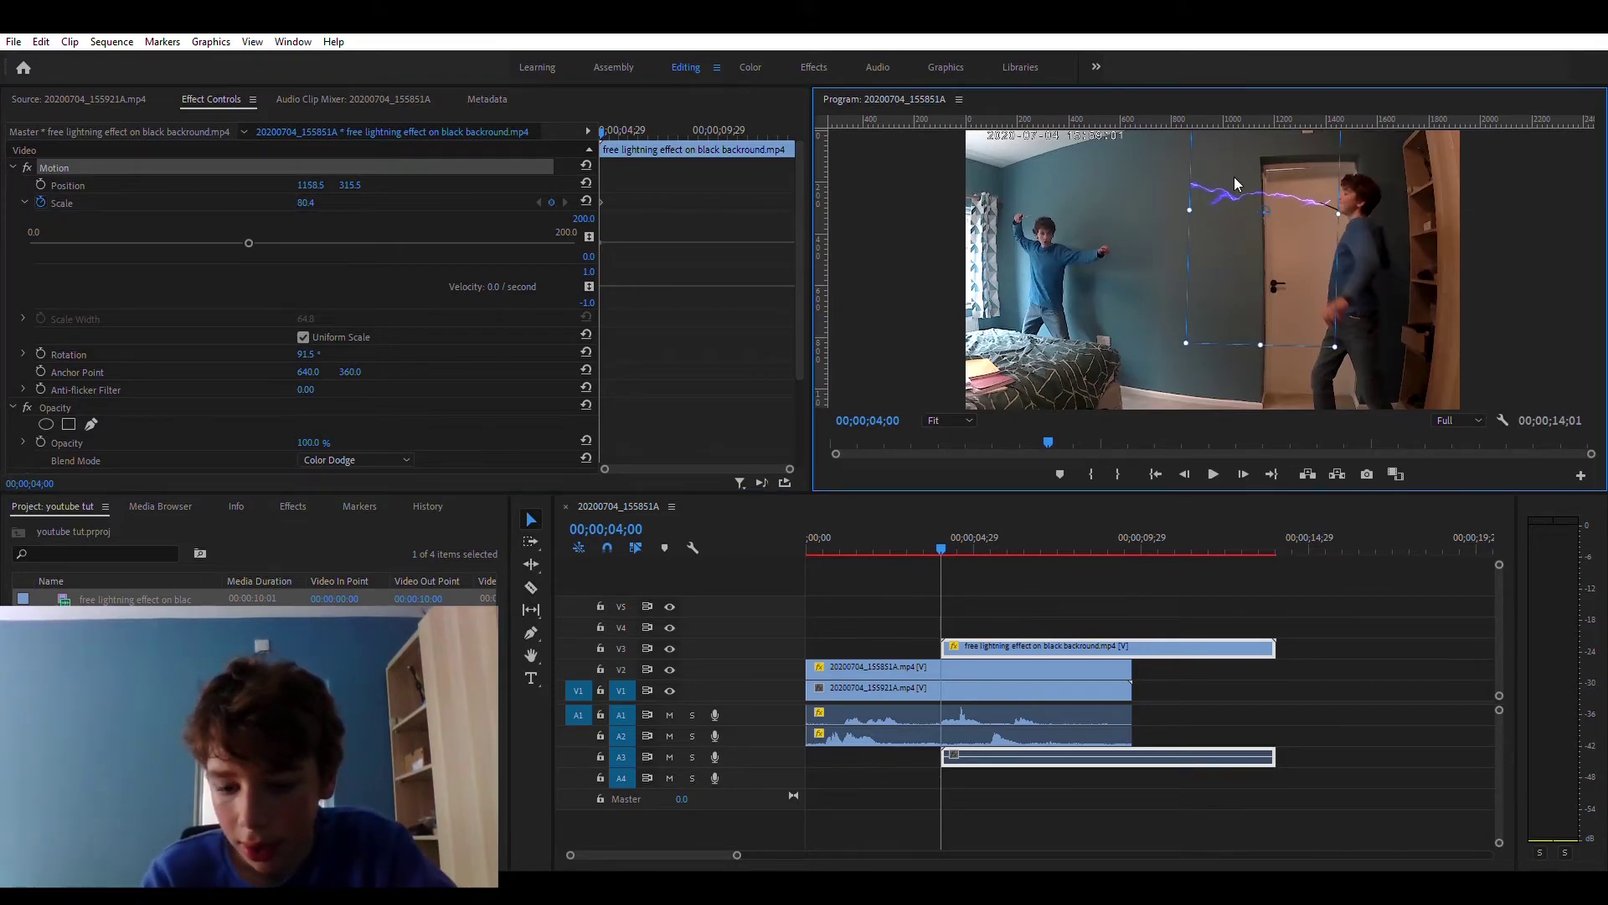
pyautogui.moveTo(1234, 178); pyautogui.dragTo(1224, 181)
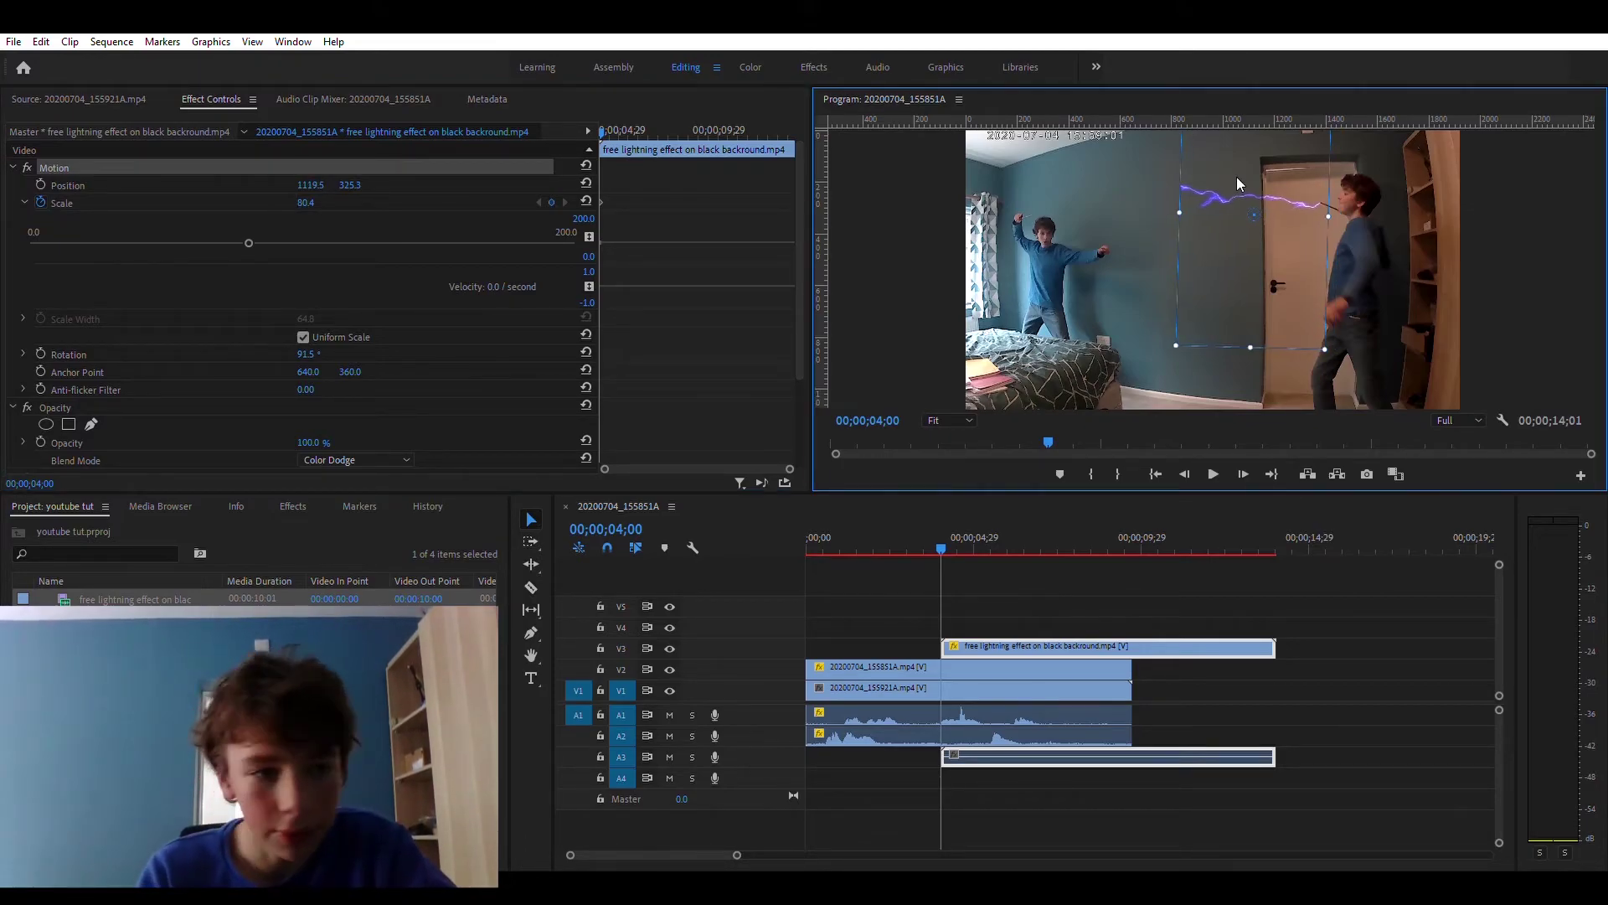
# Check the lightning on the neighbouring frame, return to 00;00;04;00 and enable position and rotation keyframing on the V3 clip
pyautogui.click(1217, 611)
pyautogui.press('Right')
pyautogui.press('Right')
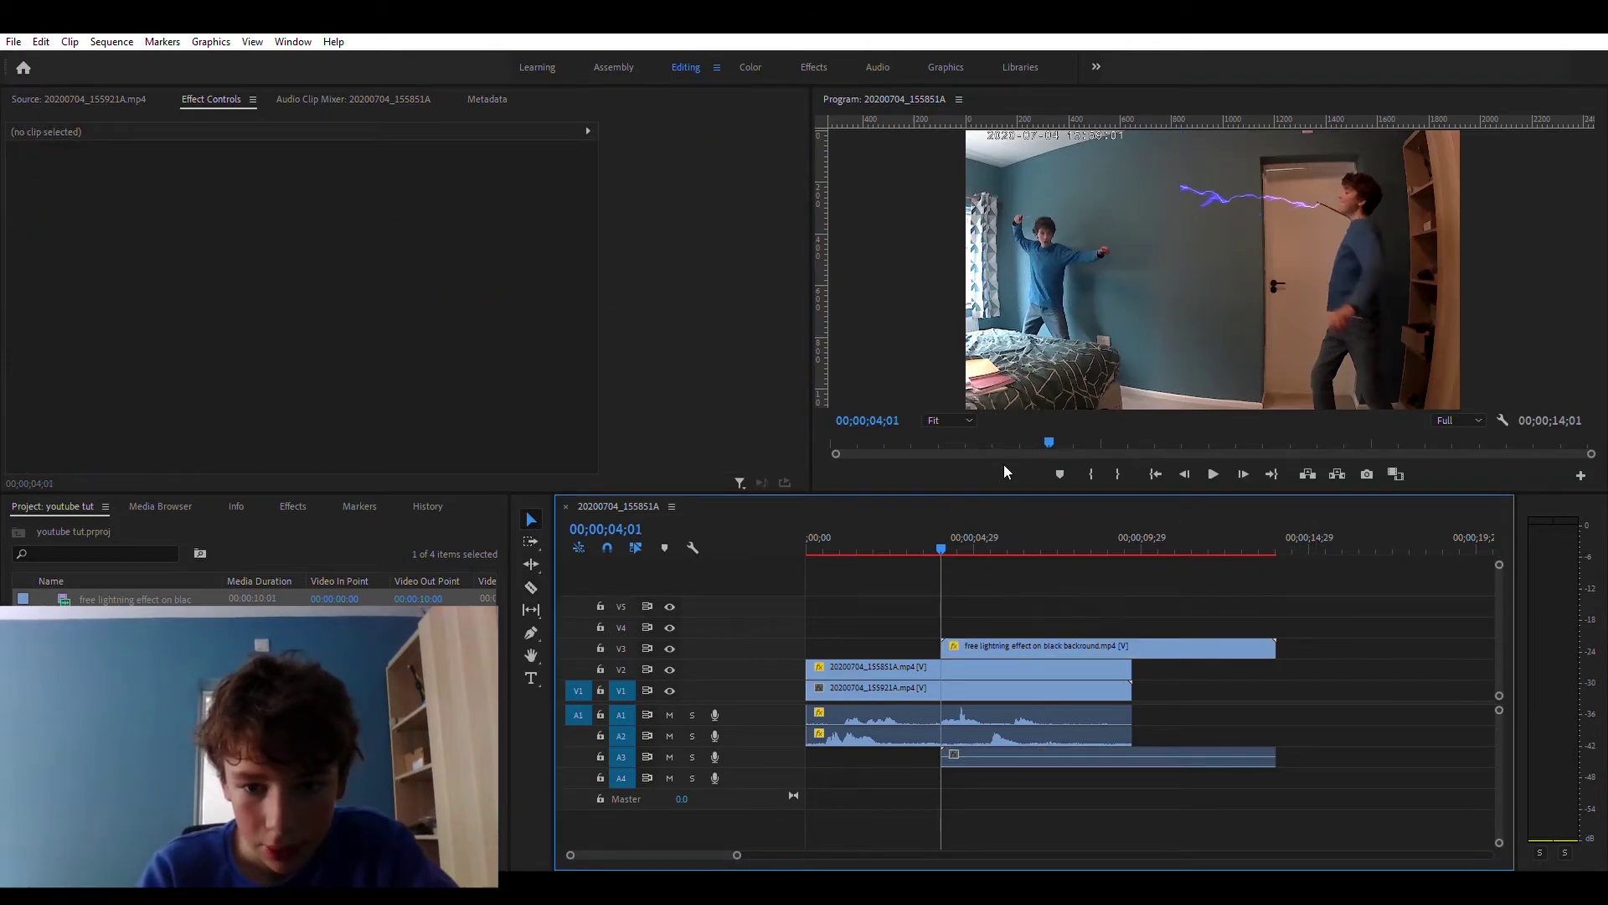
pyautogui.press('Left')
pyautogui.press('Left')
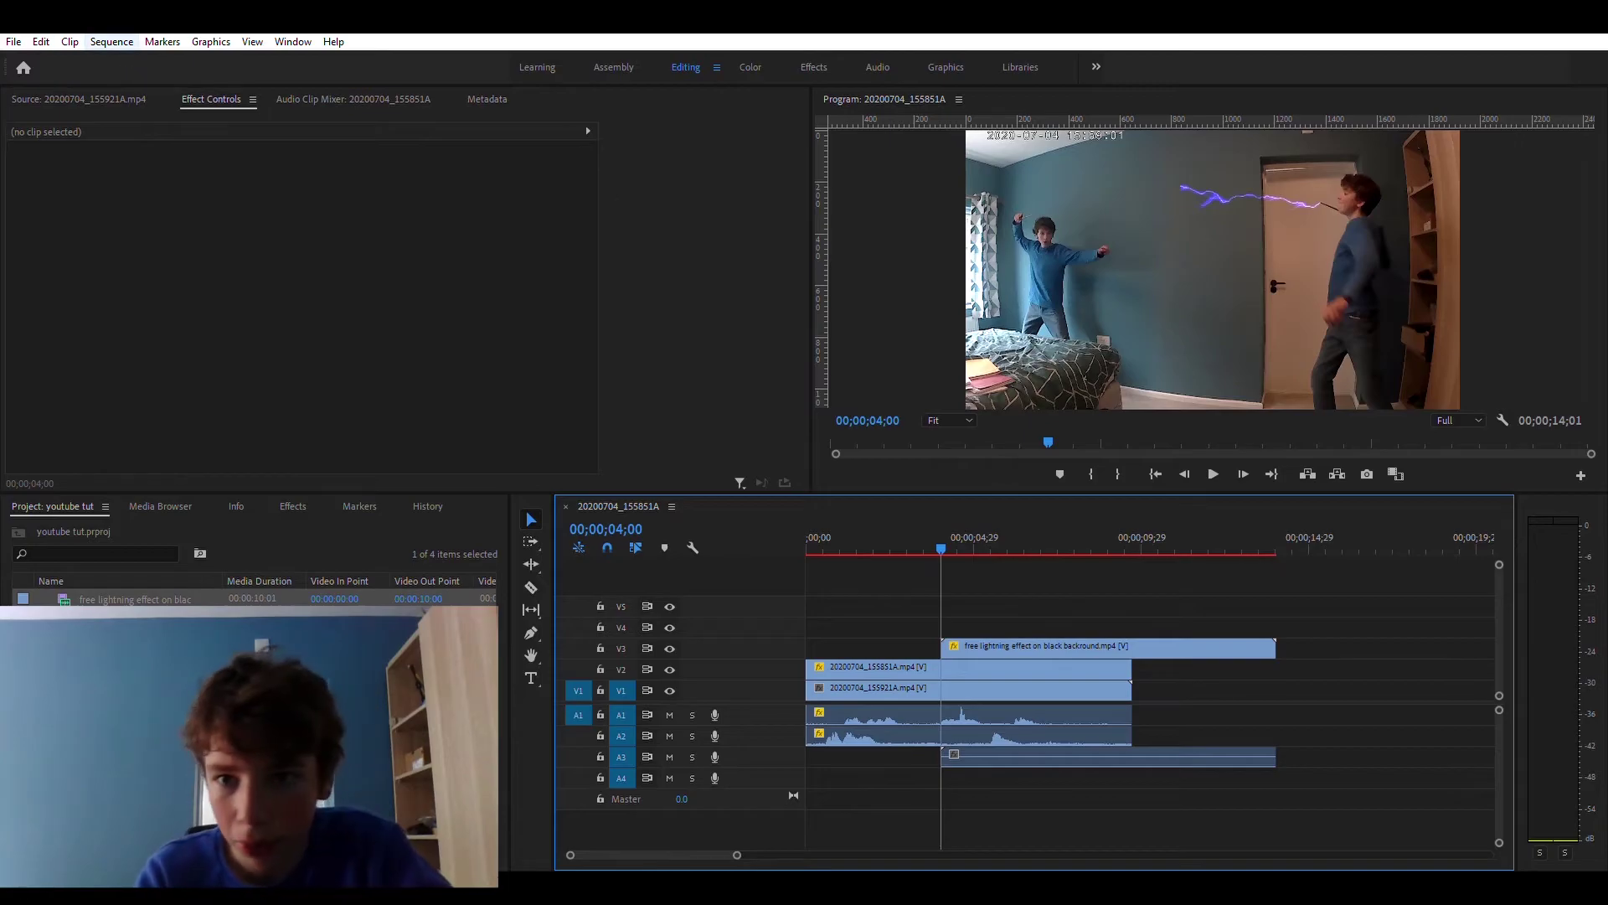
pyautogui.click(1059, 648)
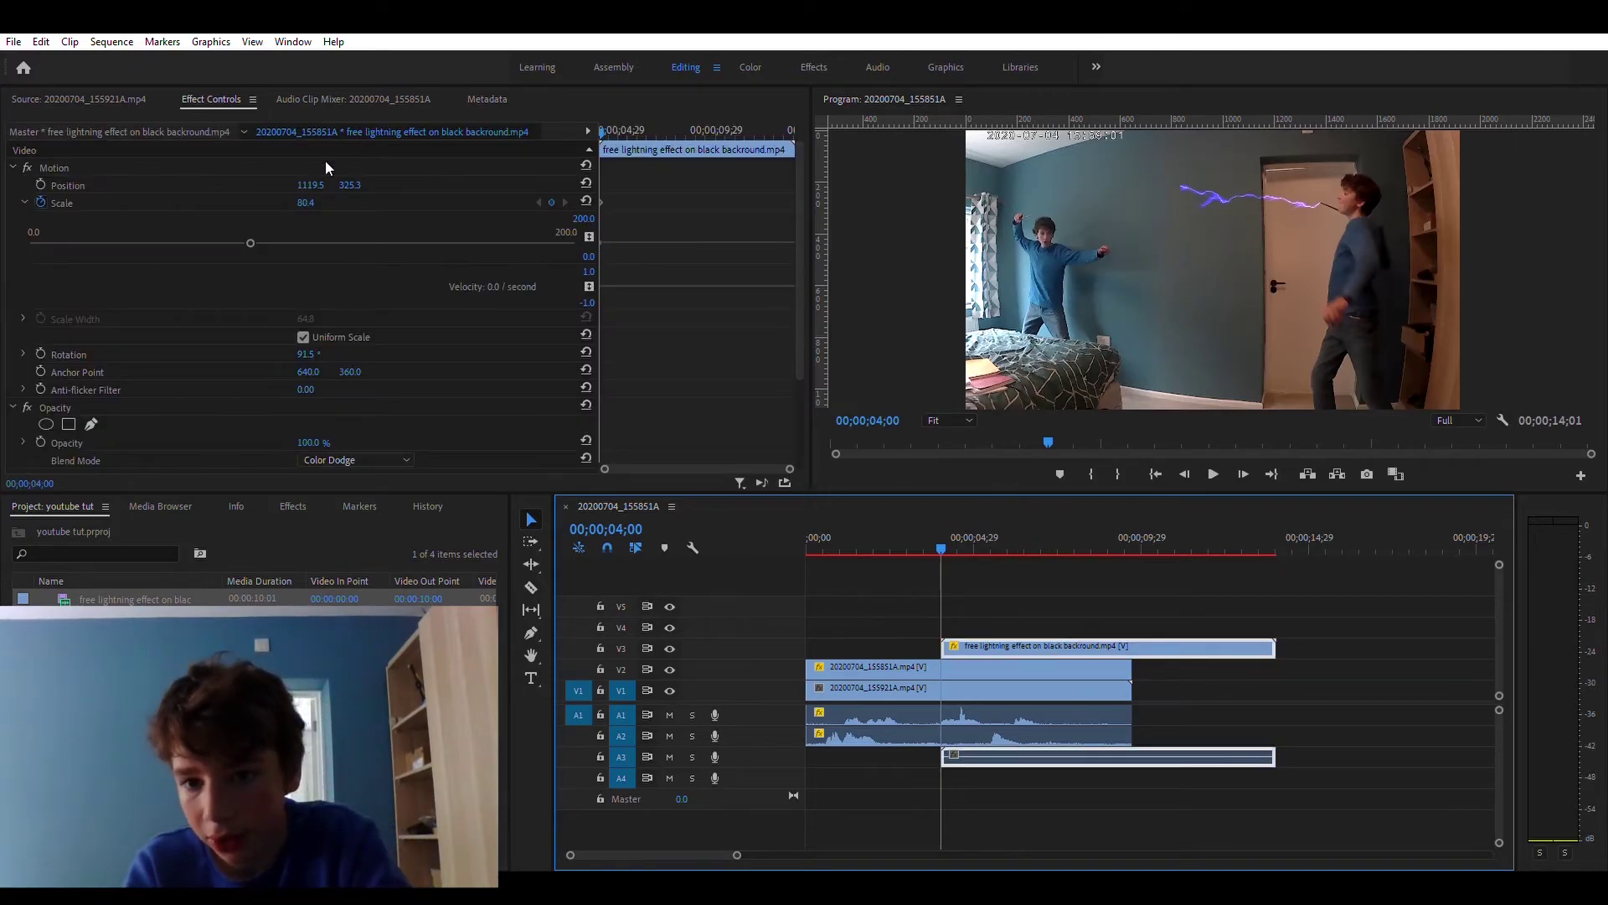
pyautogui.click(41, 184)
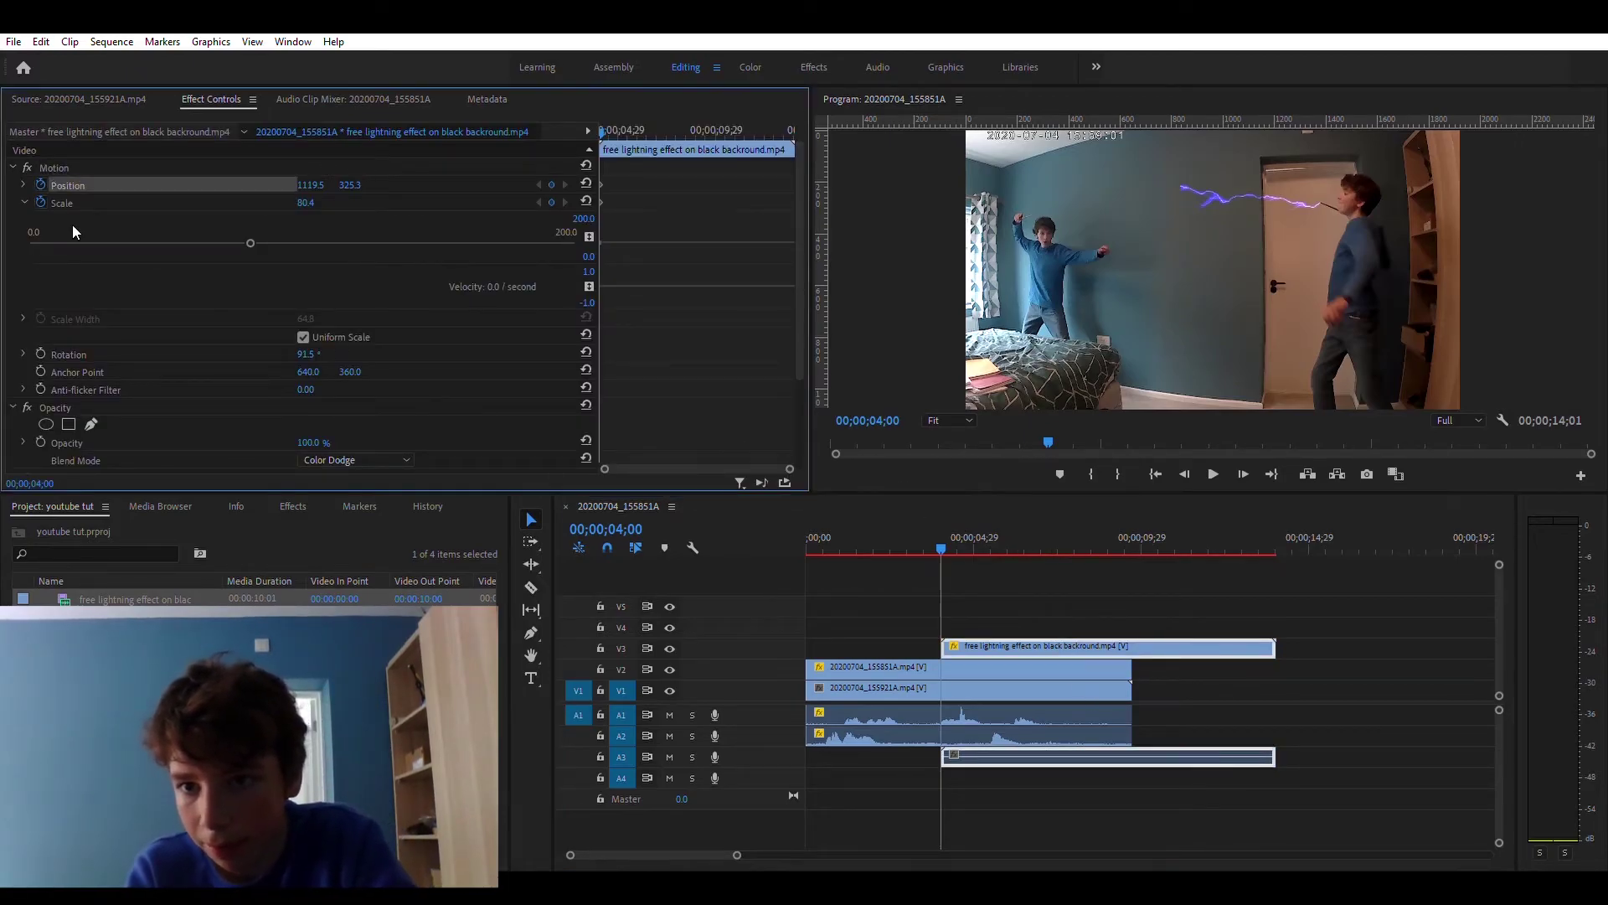
pyautogui.click(40, 353)
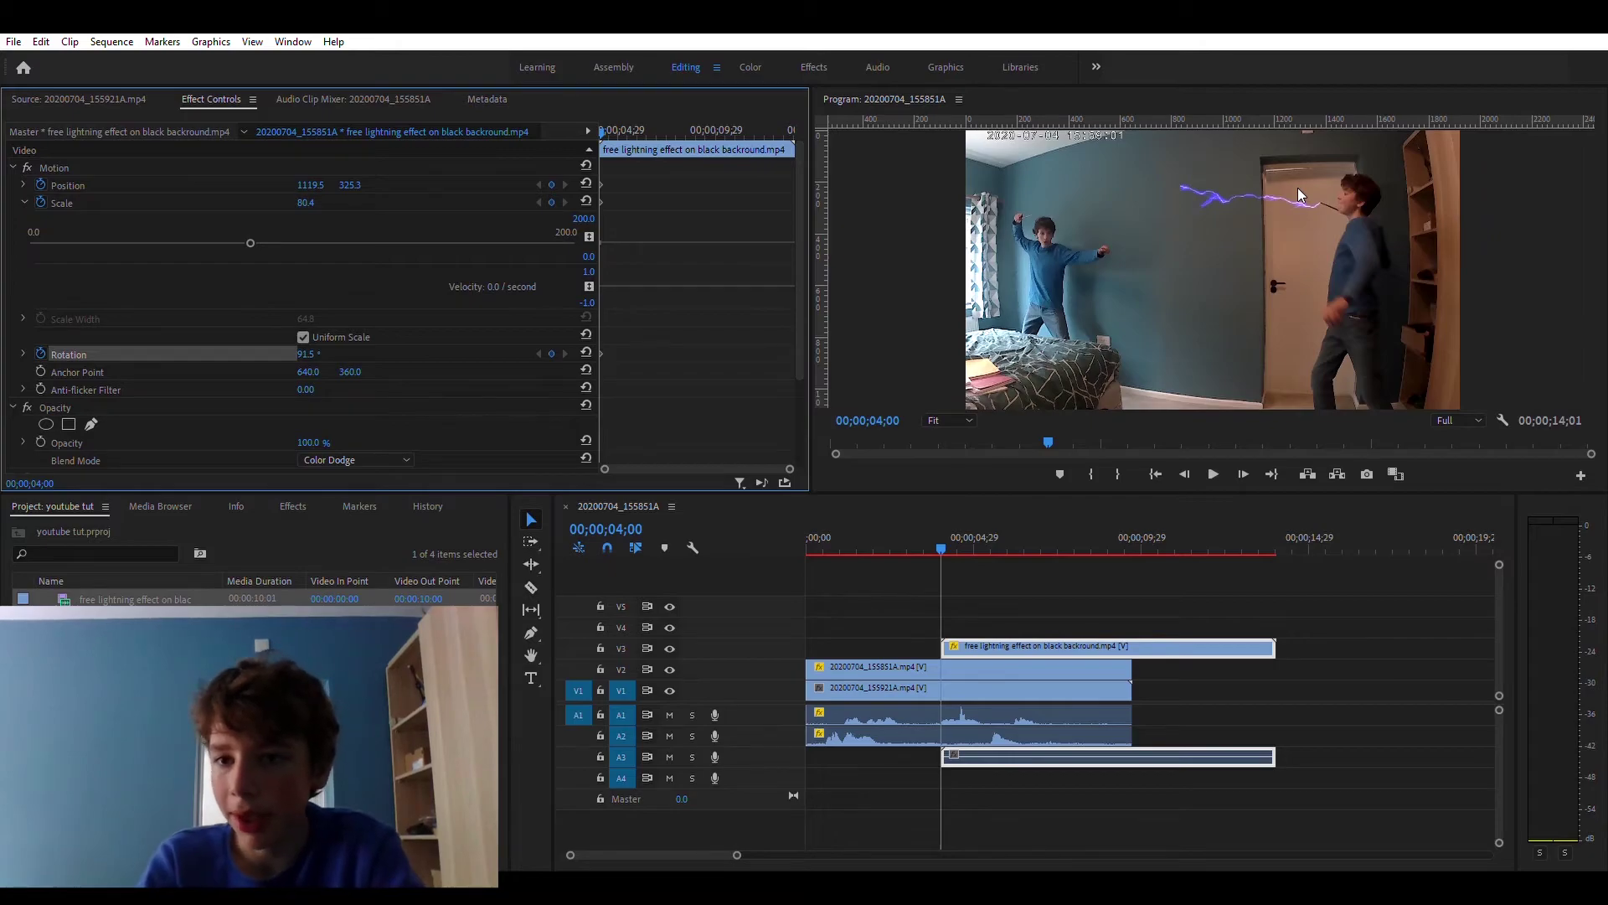
# Keyframe the lightning's position at 1104.2, 322.0 on 00;00;04;01, and at 980.5, 322.0 with a scale of 99.7 on 00;00;04;02
pyautogui.moveTo(1299, 190); pyautogui.dragTo(1295, 183)
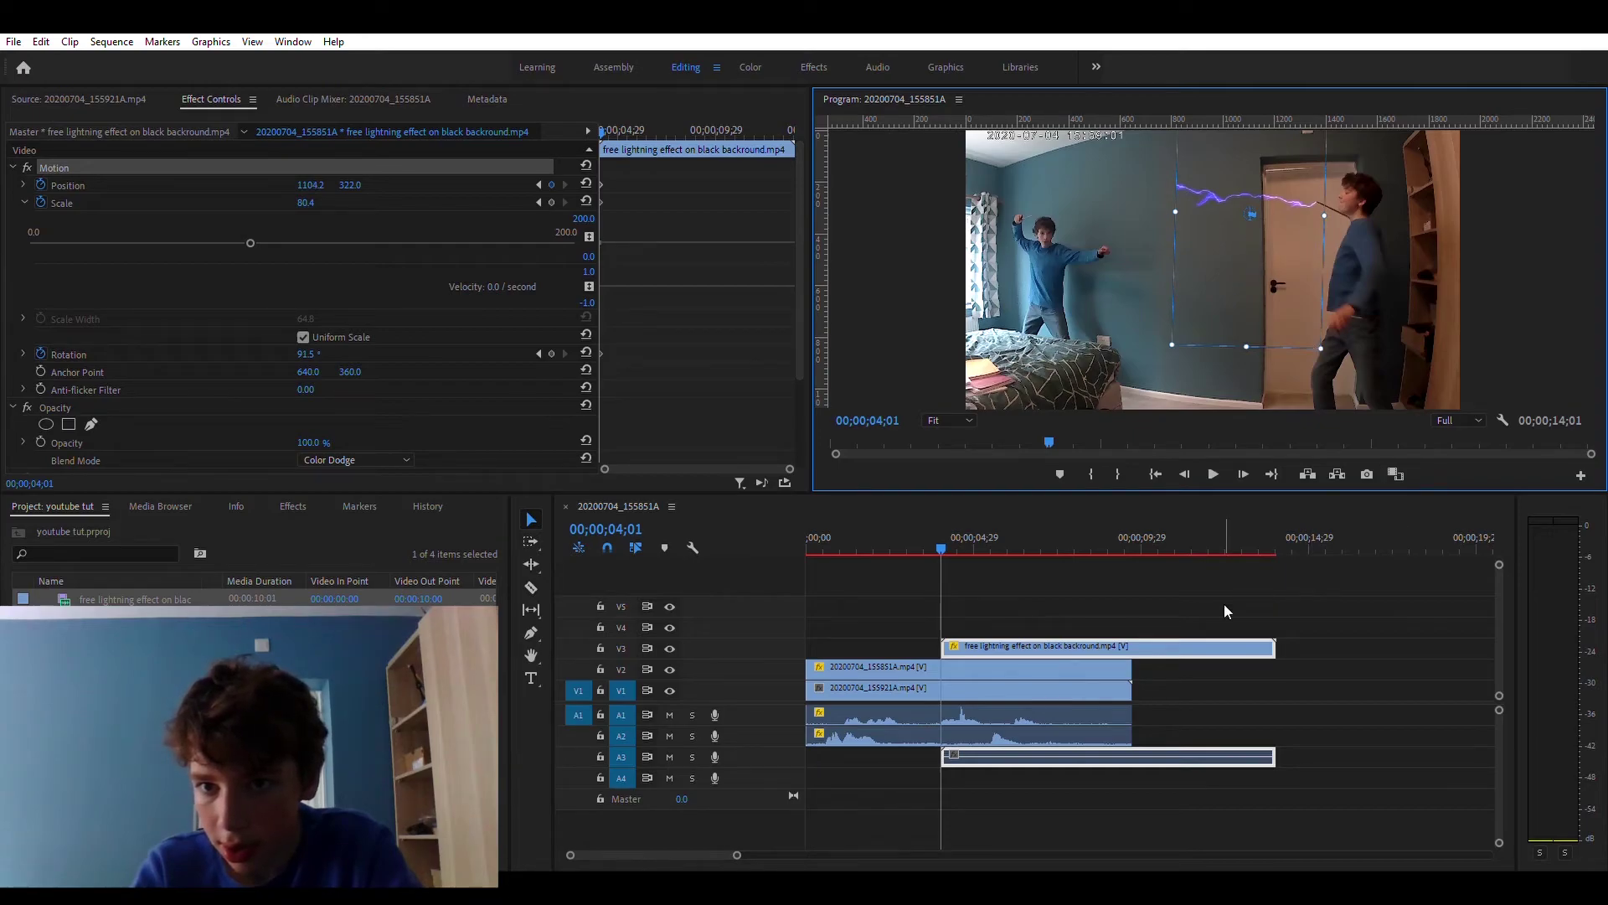
pyautogui.click(1053, 569)
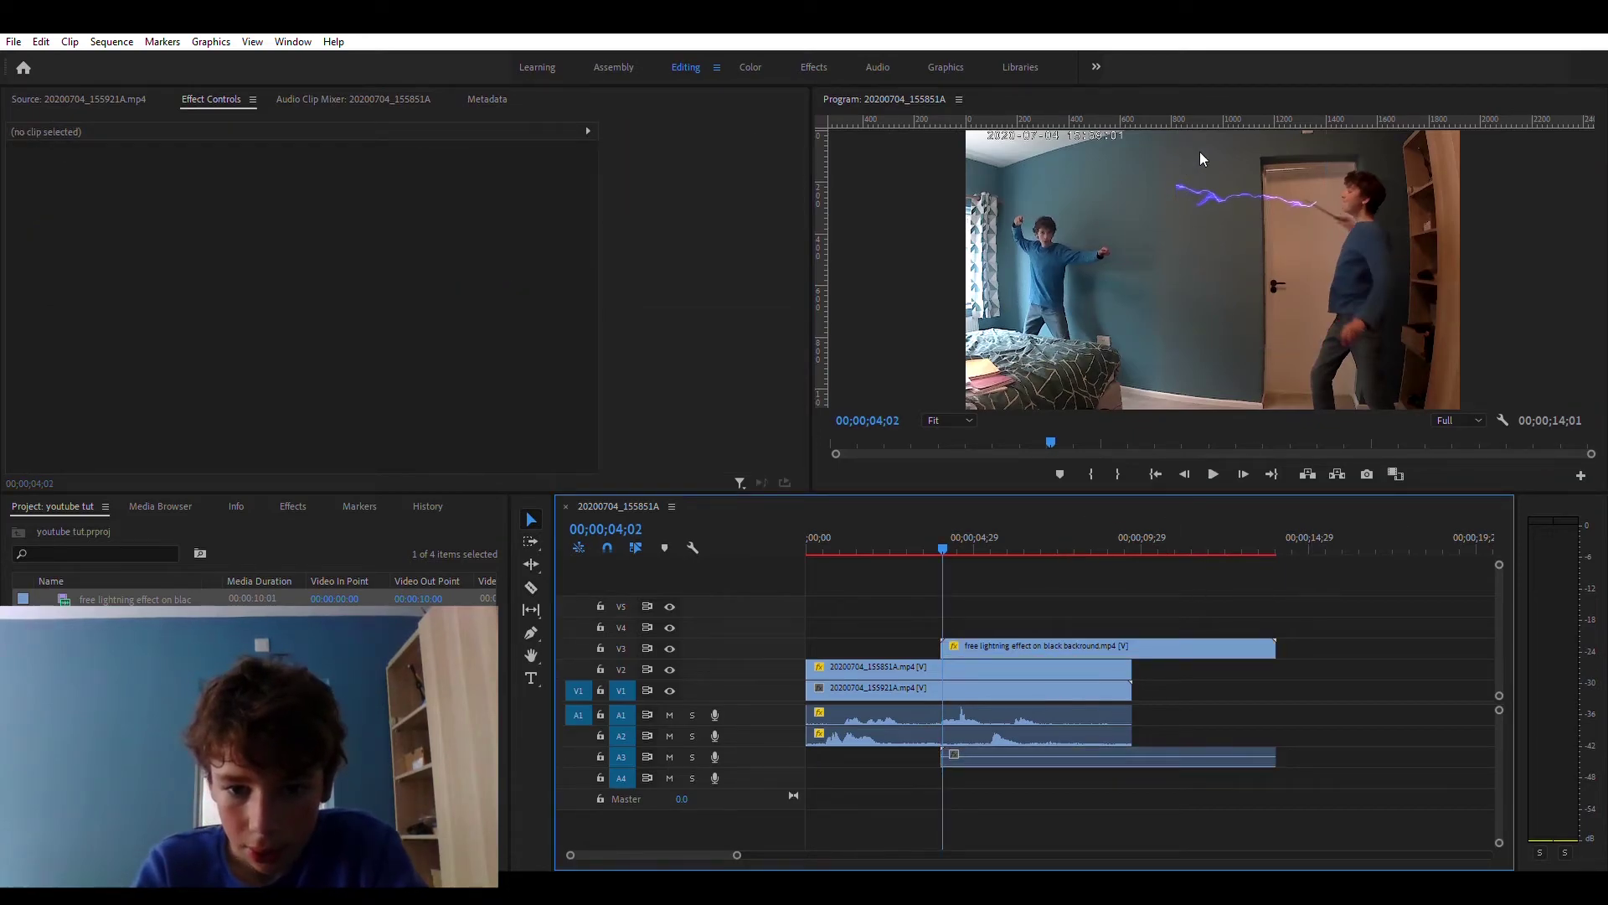
pyautogui.click(1233, 177)
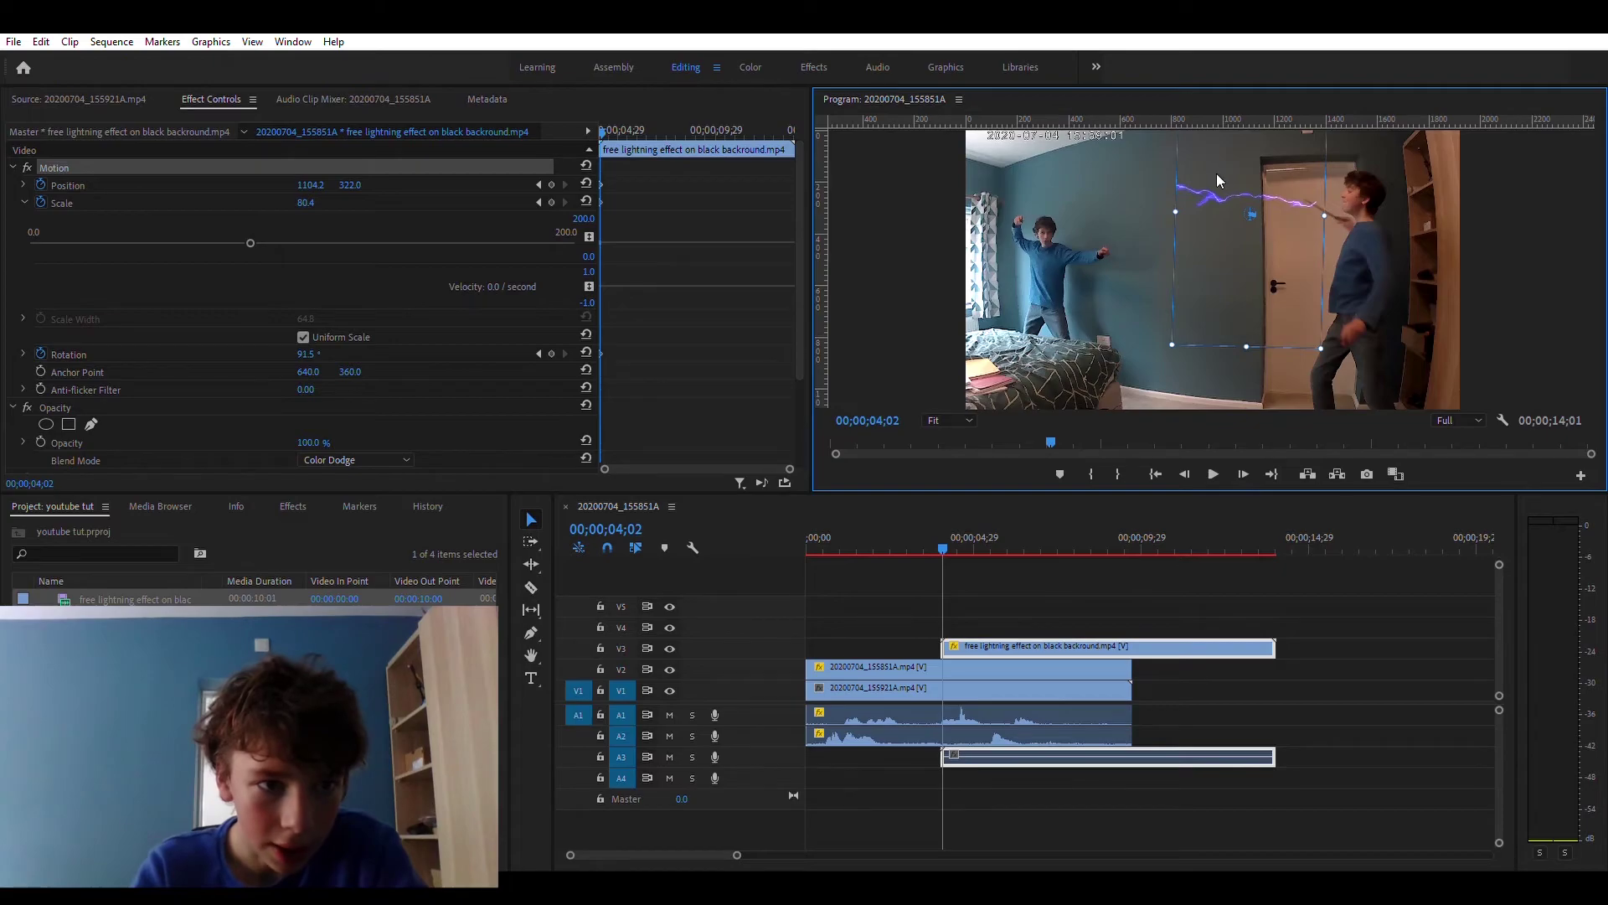
pyautogui.moveTo(1220, 174); pyautogui.dragTo(1211, 171)
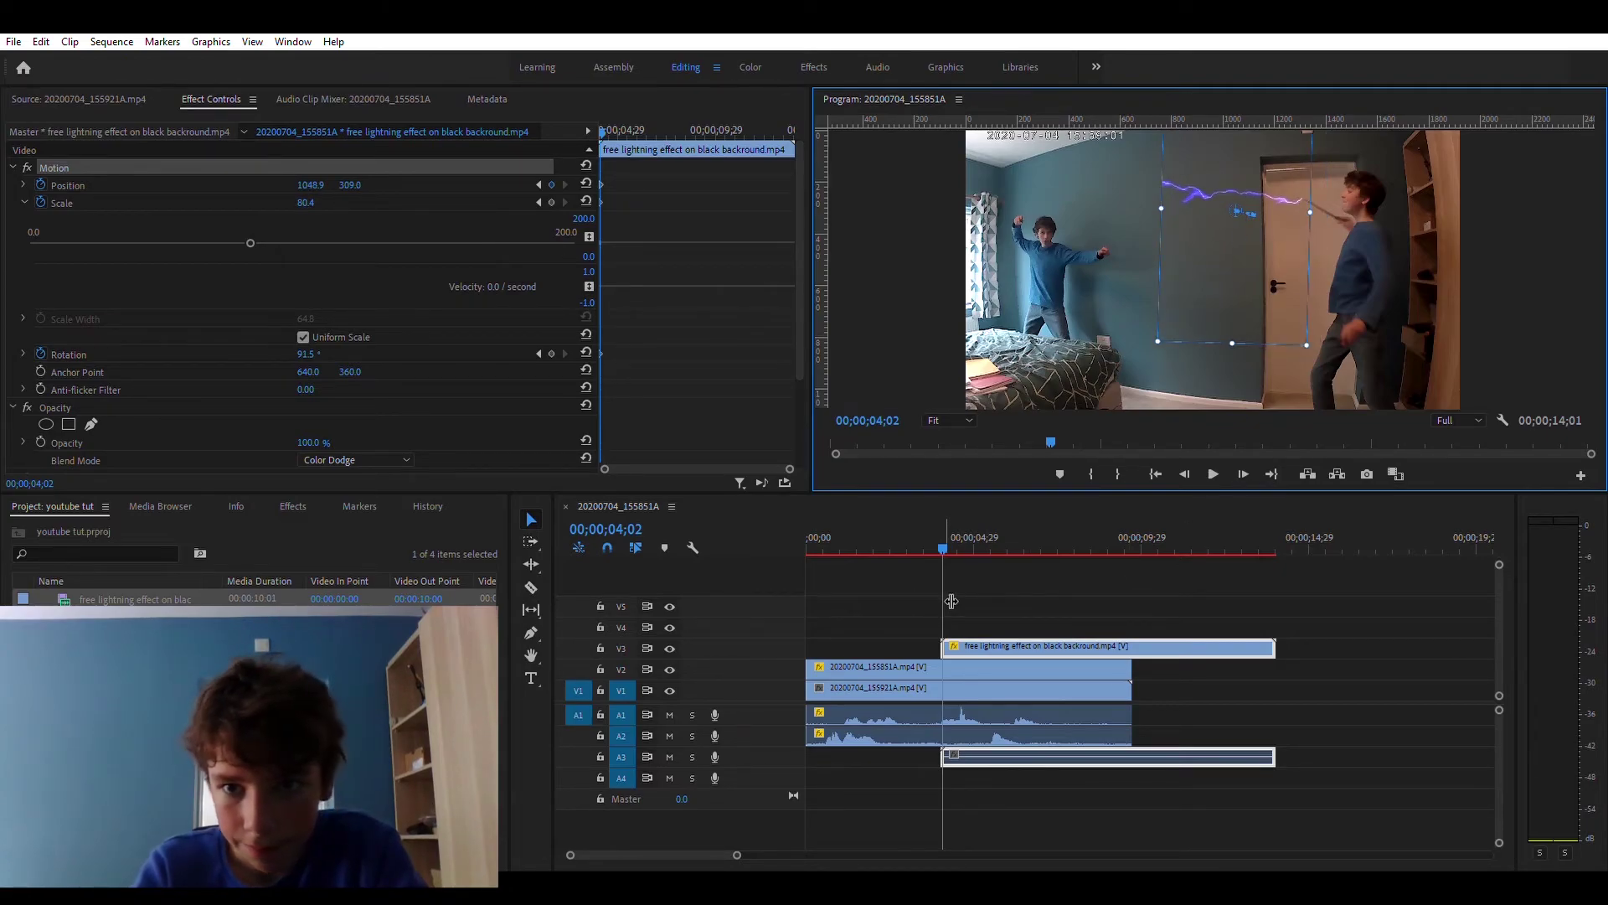
pyautogui.moveTo(257, 226); pyautogui.dragTo(300, 232)
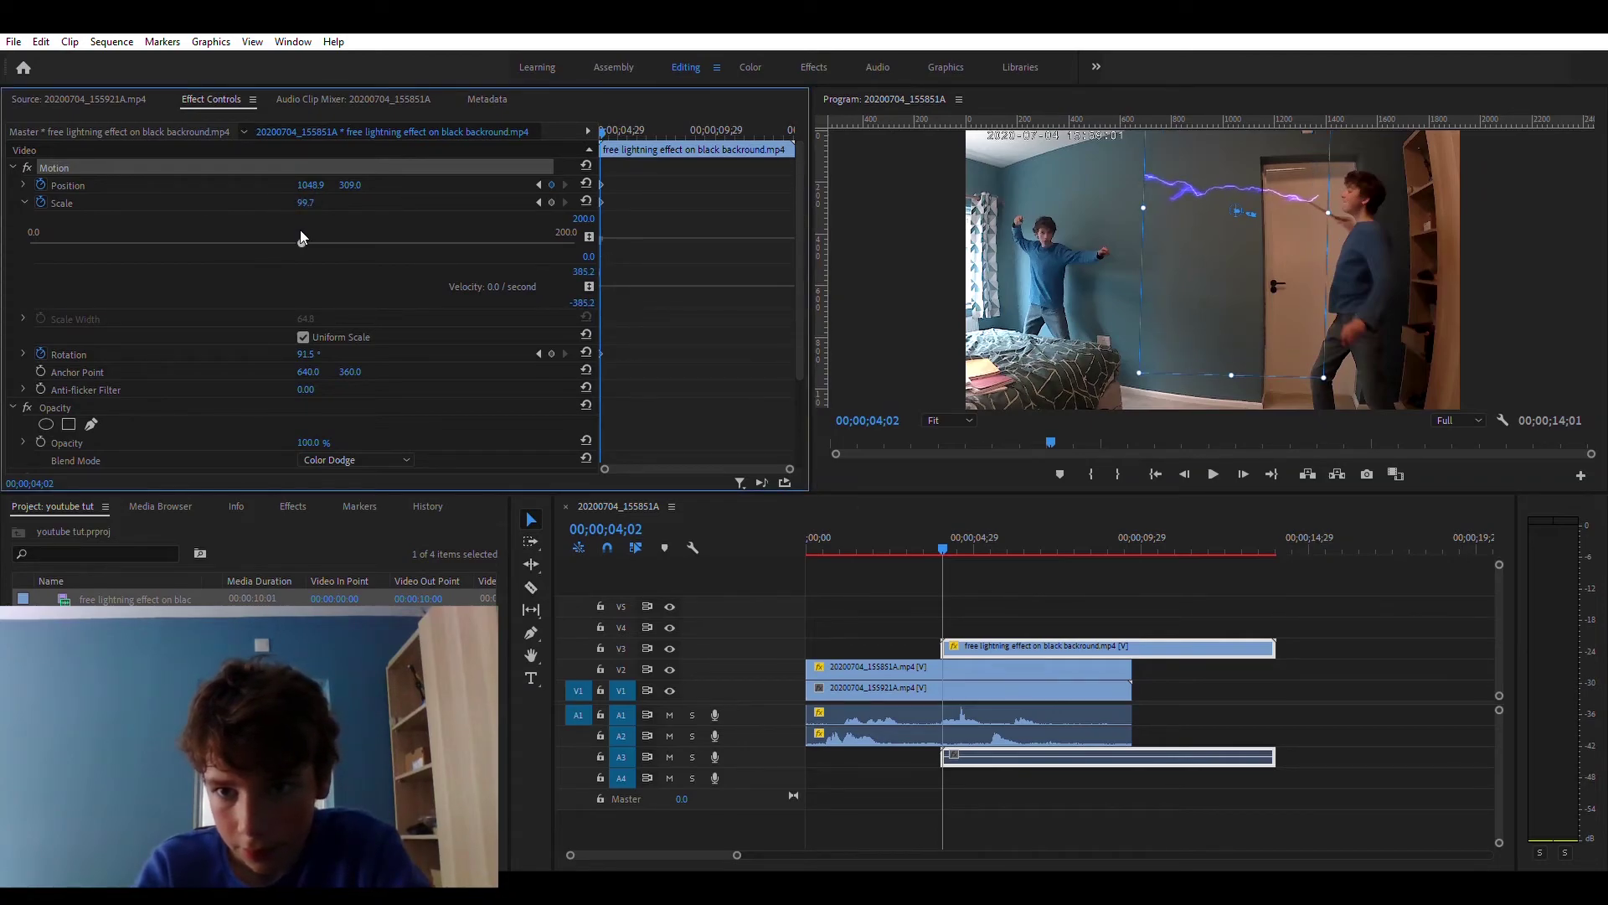
pyautogui.click(1215, 177)
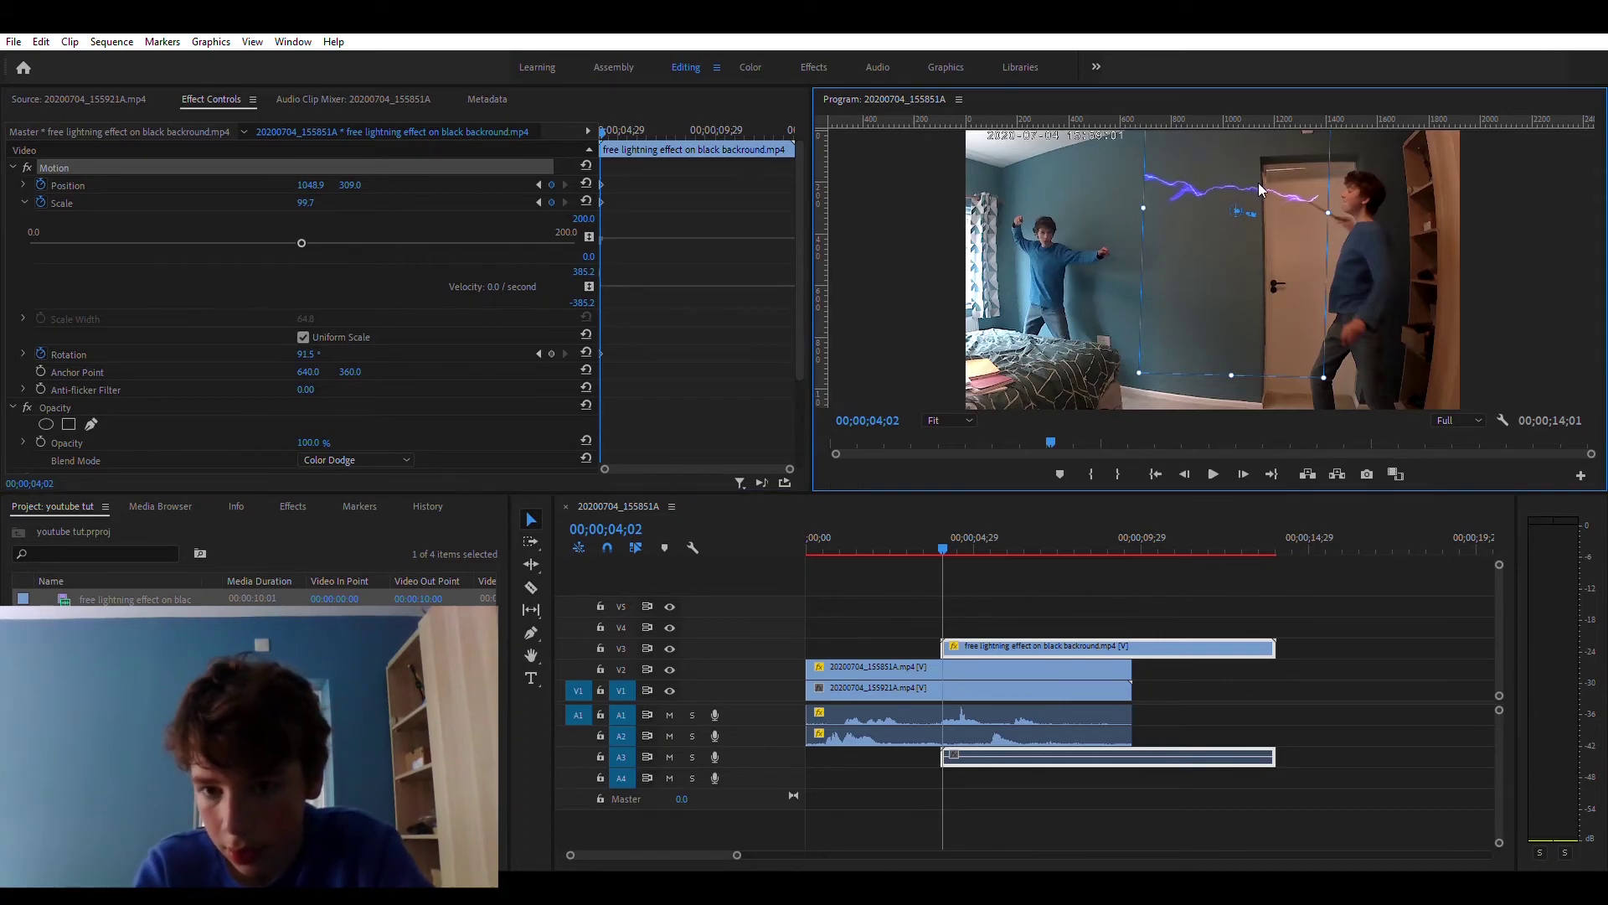
pyautogui.moveTo(1266, 174)
pyautogui.mouseDown()
pyautogui.moveTo(1244, 171)
pyautogui.moveTo(1281, 188)
pyautogui.mouseUp()
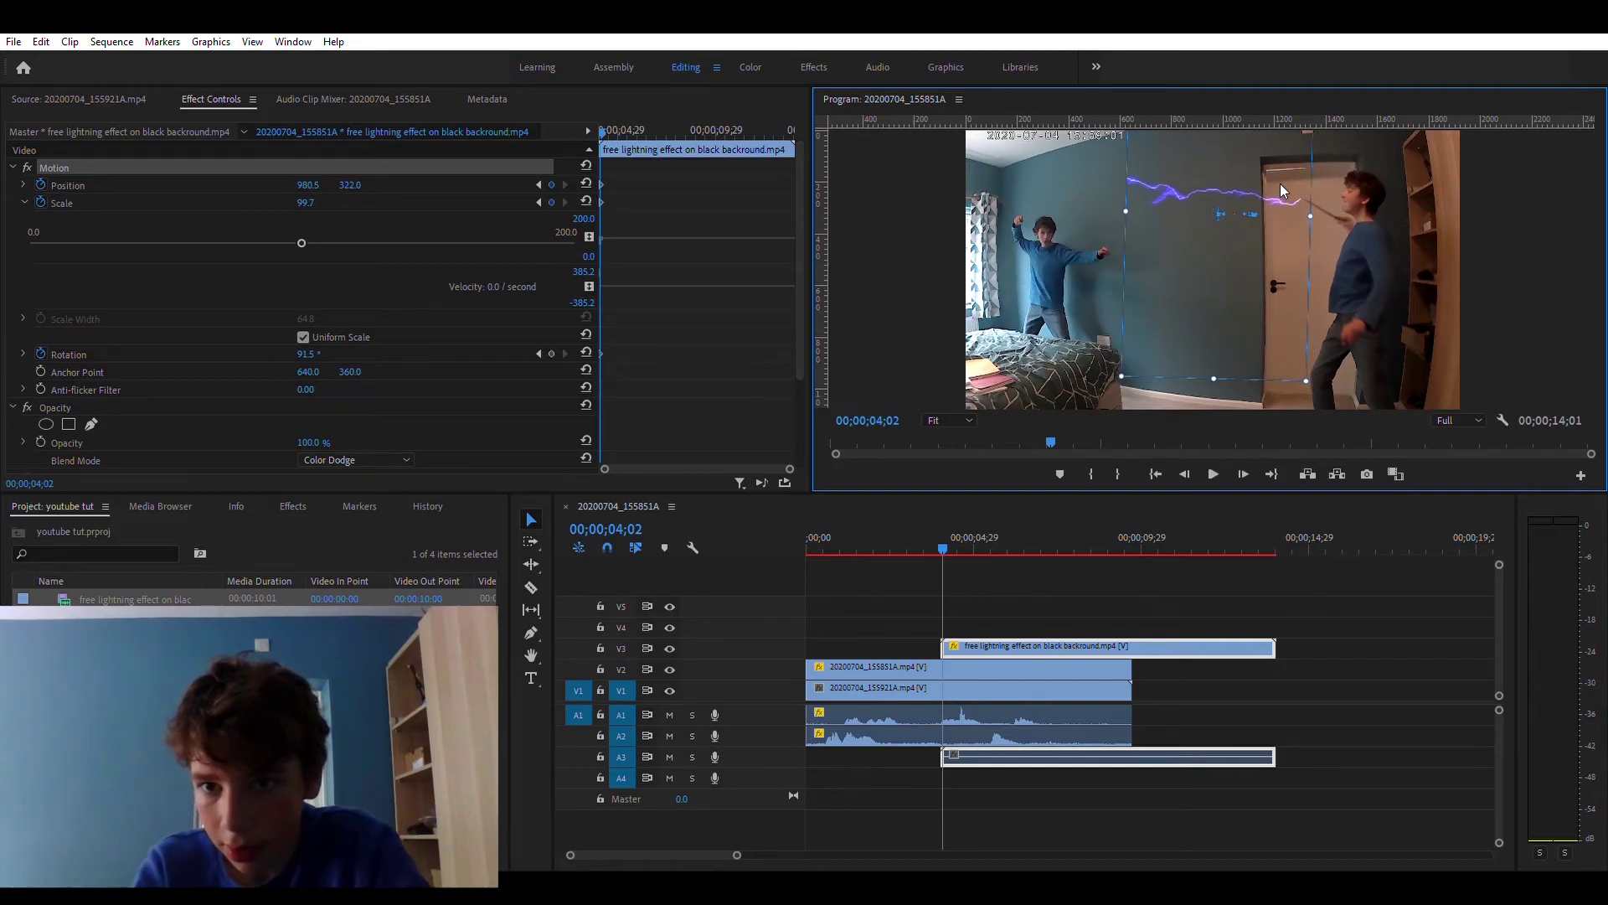
# Advance to 00;00;04;03 and keyframe the lightning's position at 899.2, 322.0 to follow the wand's swing
pyautogui.click(1012, 568)
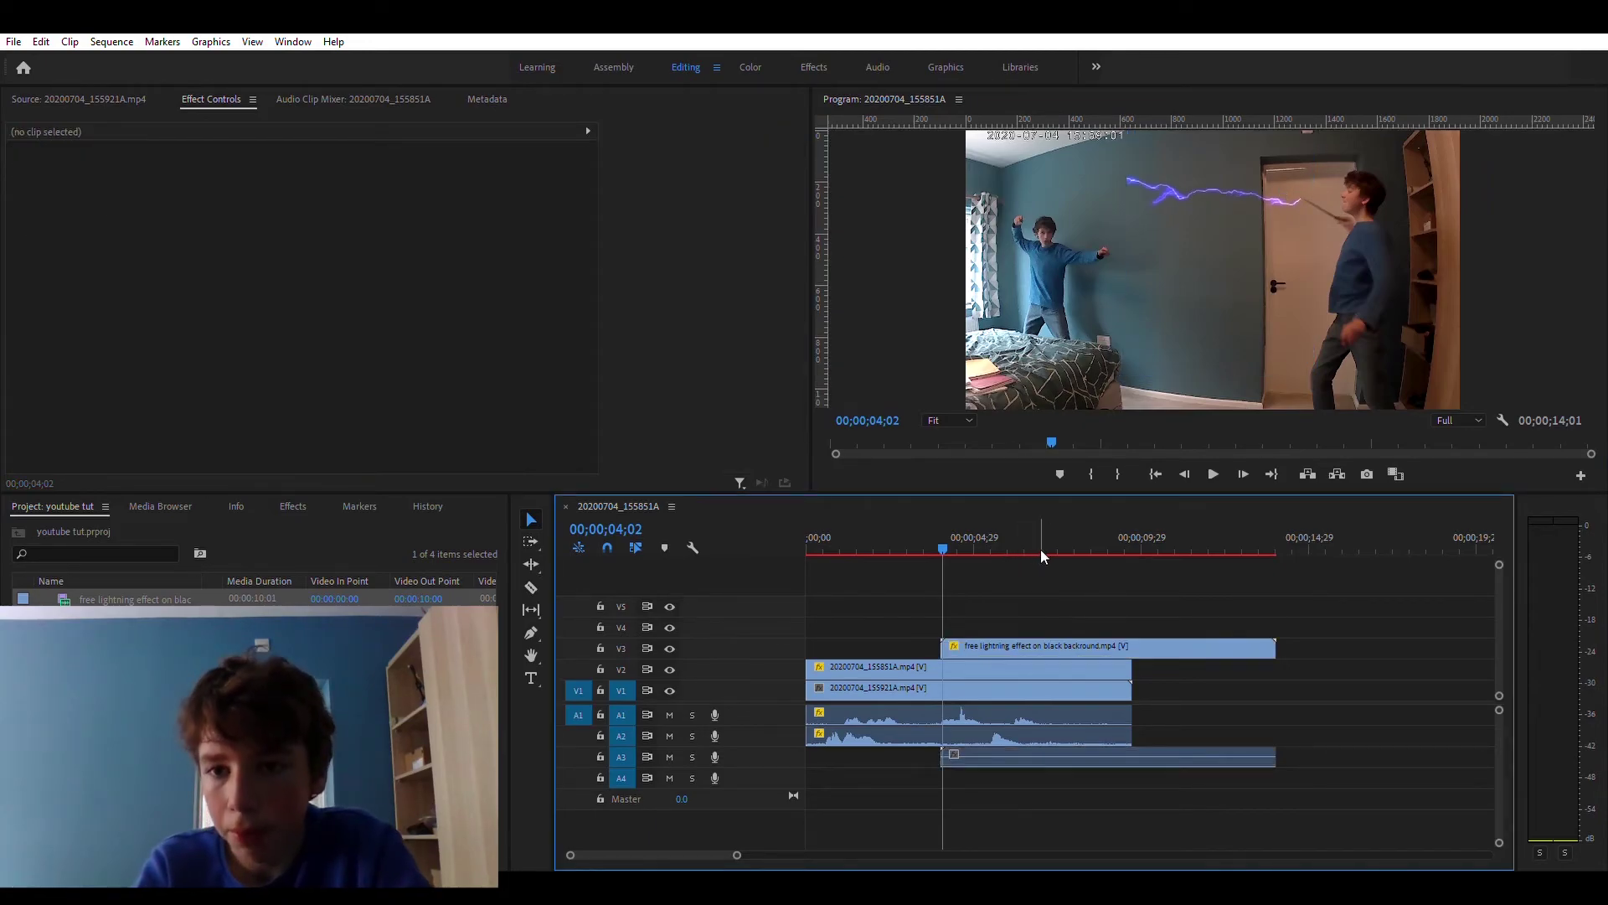
pyautogui.press('Right')
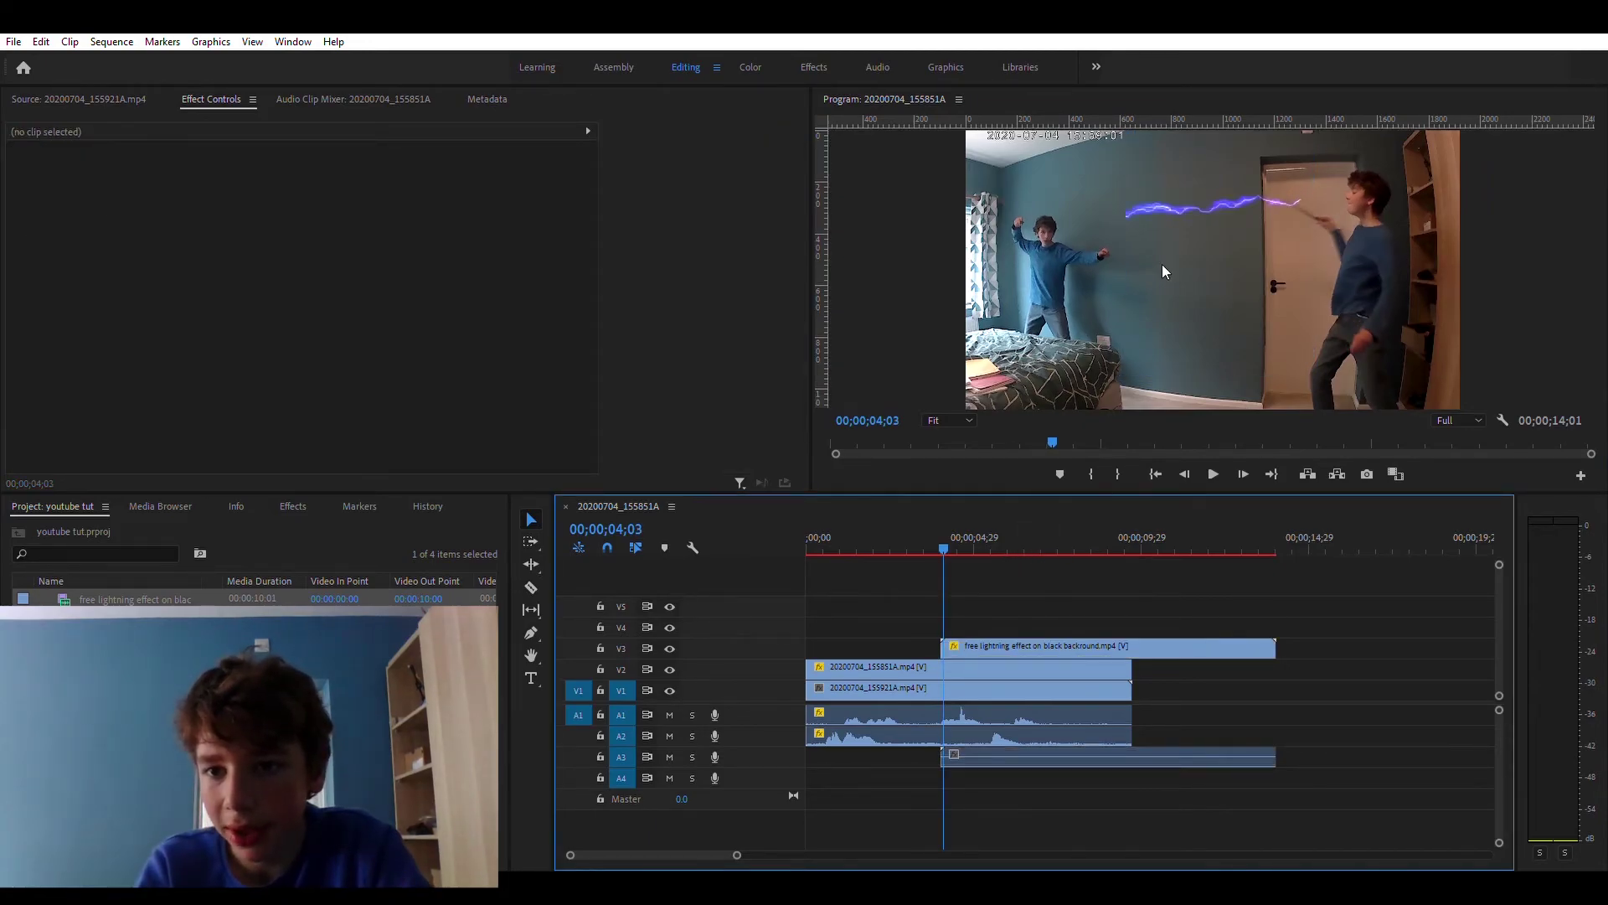
pyautogui.click(1251, 189)
pyautogui.click(1249, 189)
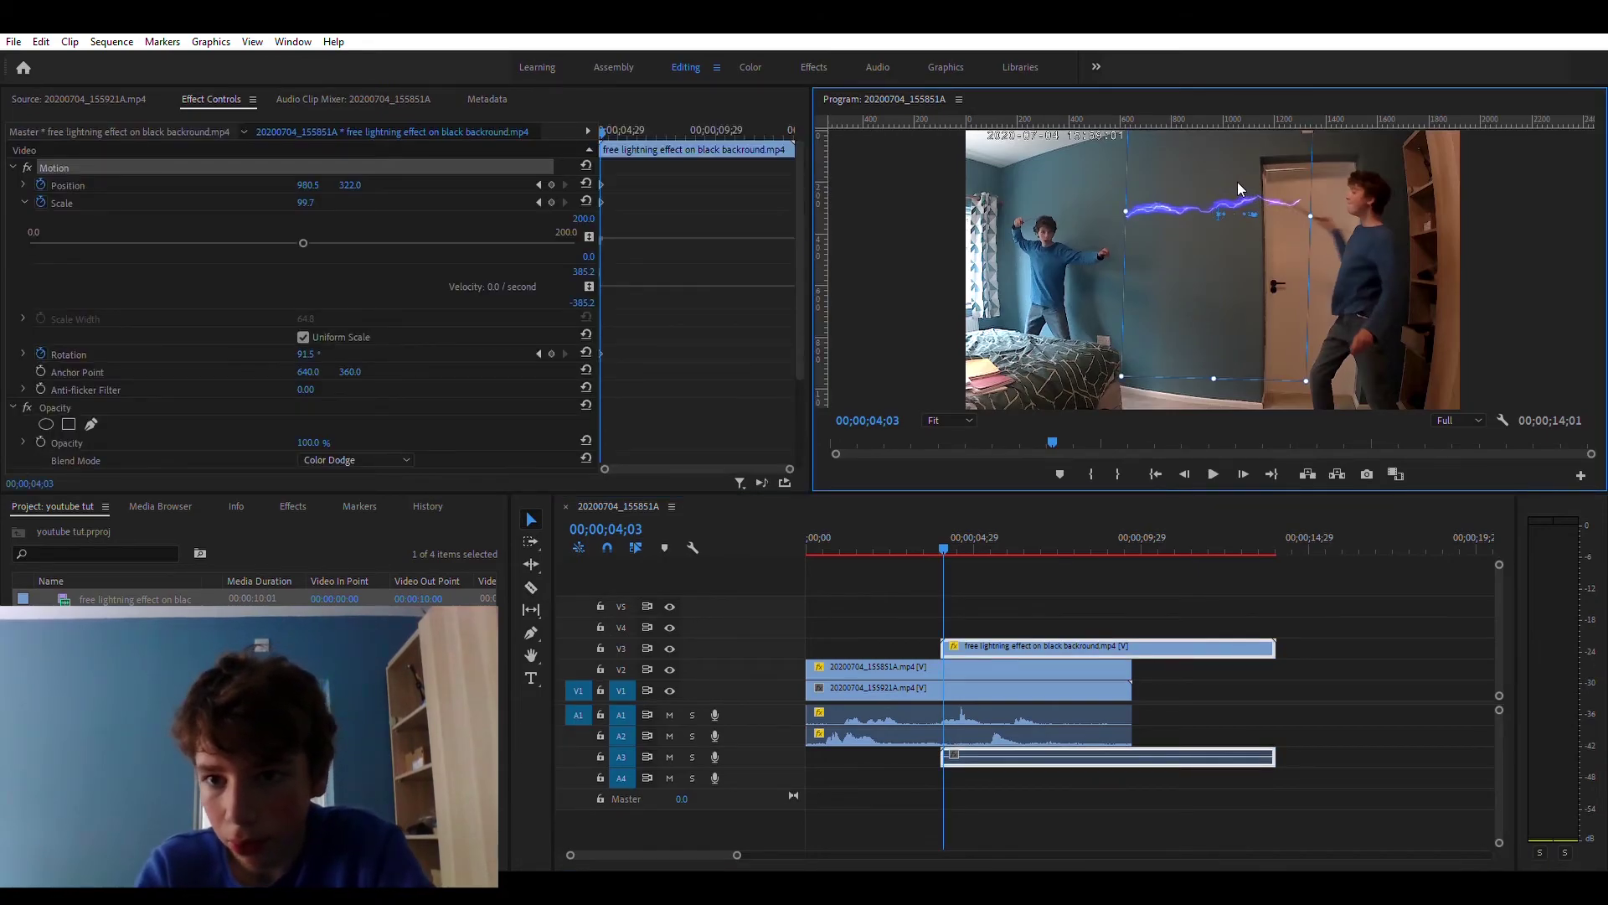
pyautogui.moveTo(1234, 178); pyautogui.dragTo(1214, 178)
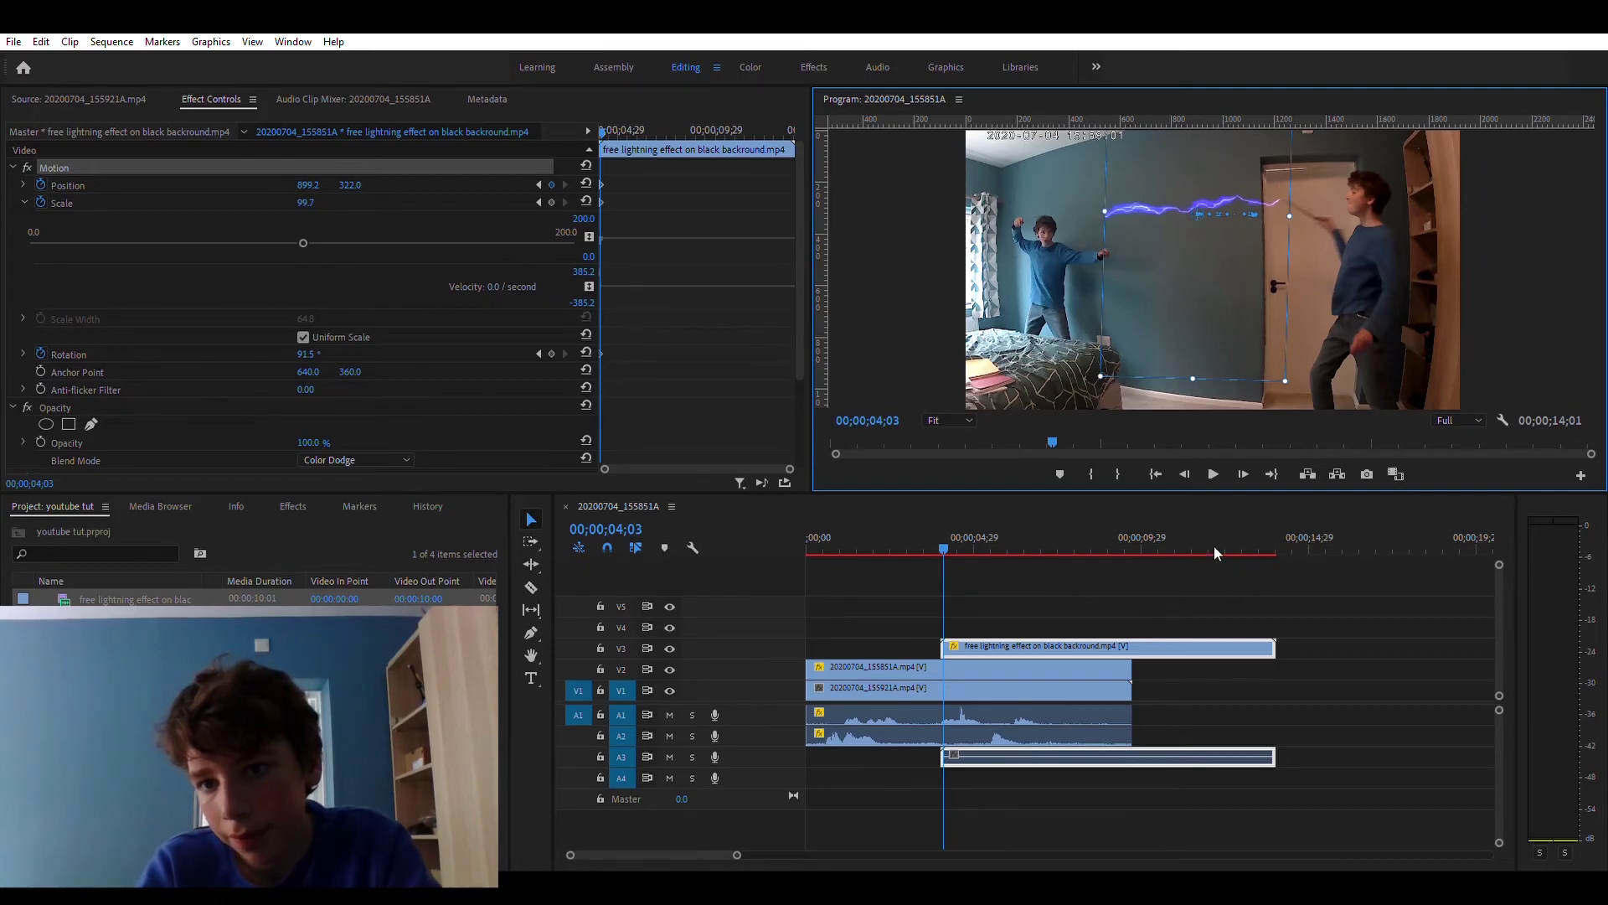
# Advance to 00;00;04;04, keyframe the lightning's position at 817.8, 344.8 and reselect the effect in the preview
pyautogui.click(1052, 581)
pyautogui.press('Right')
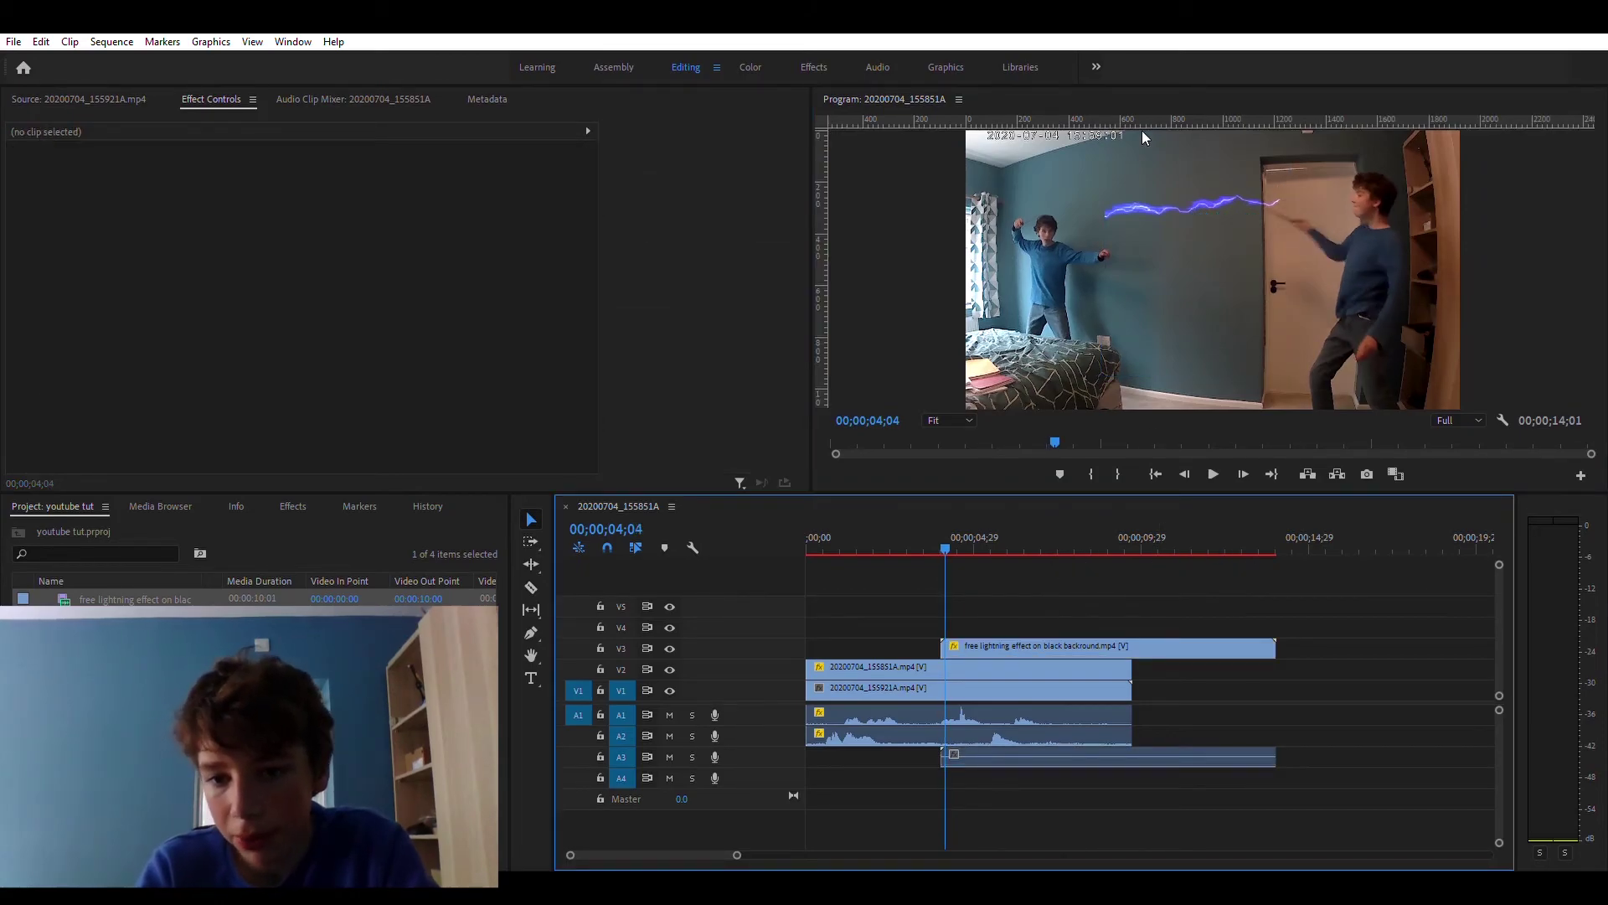
pyautogui.click(1196, 189)
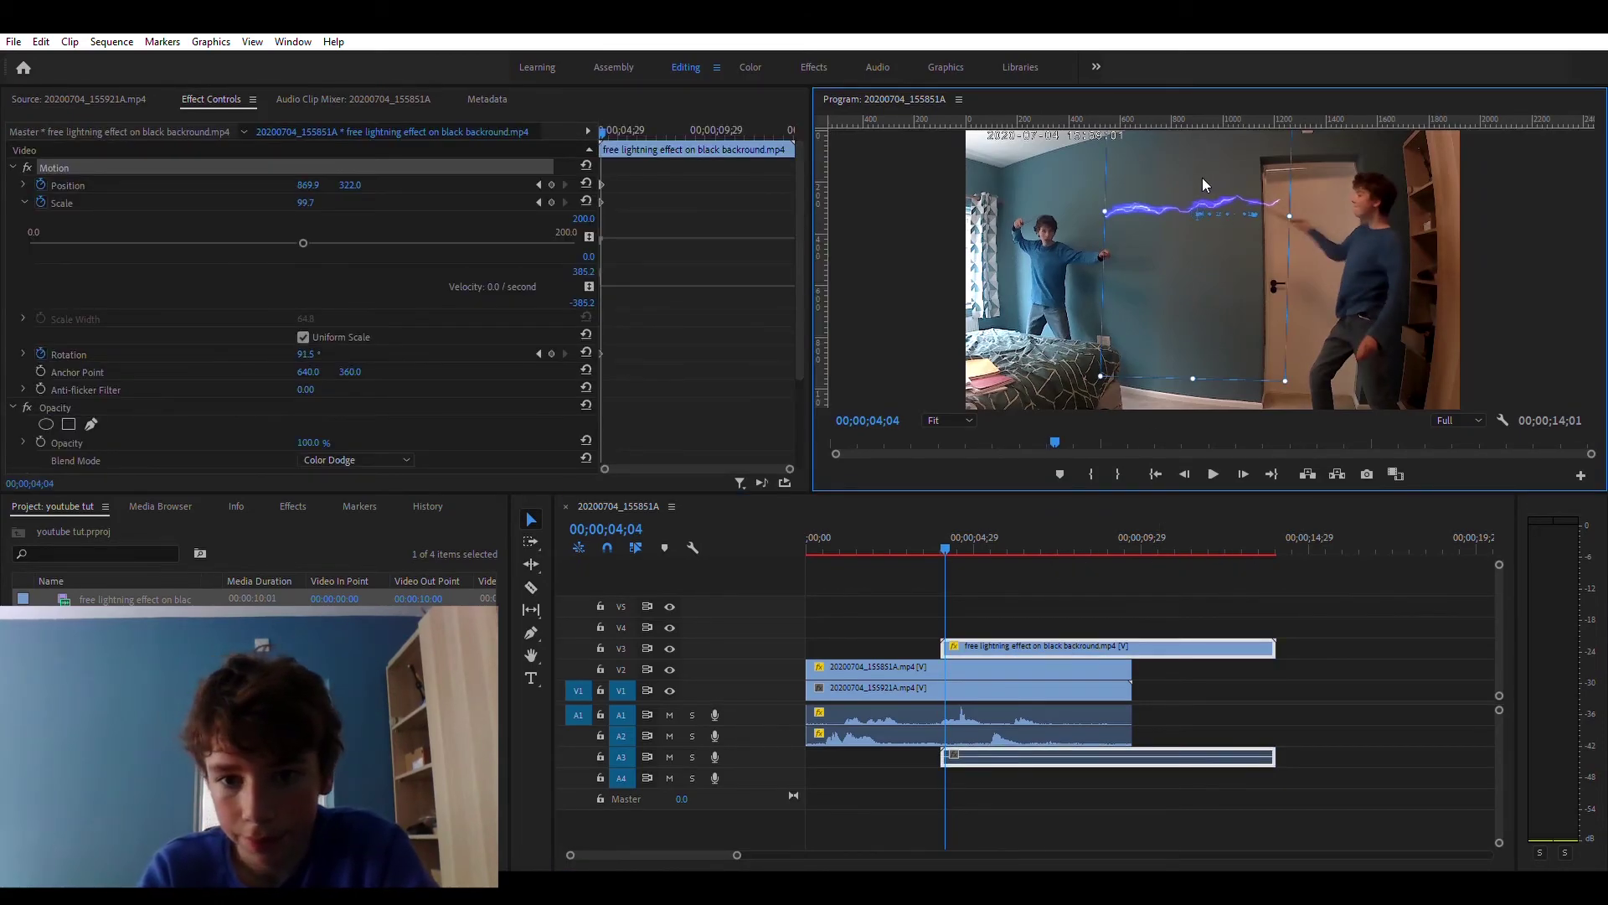
pyautogui.moveTo(1193, 183); pyautogui.dragTo(1176, 189)
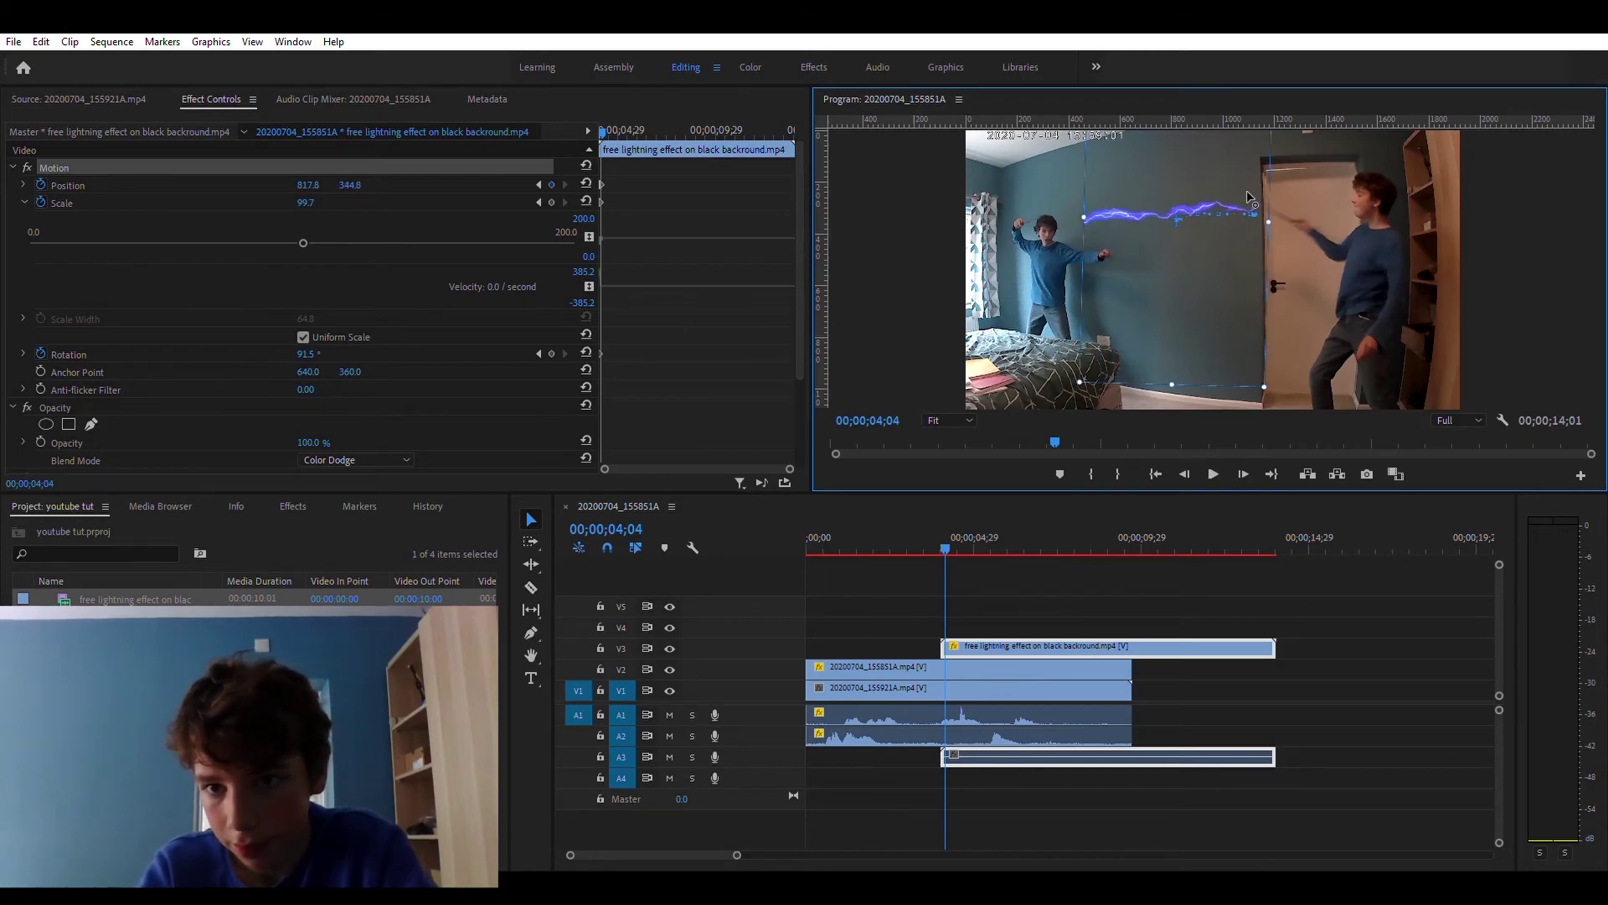
pyautogui.click(1159, 584)
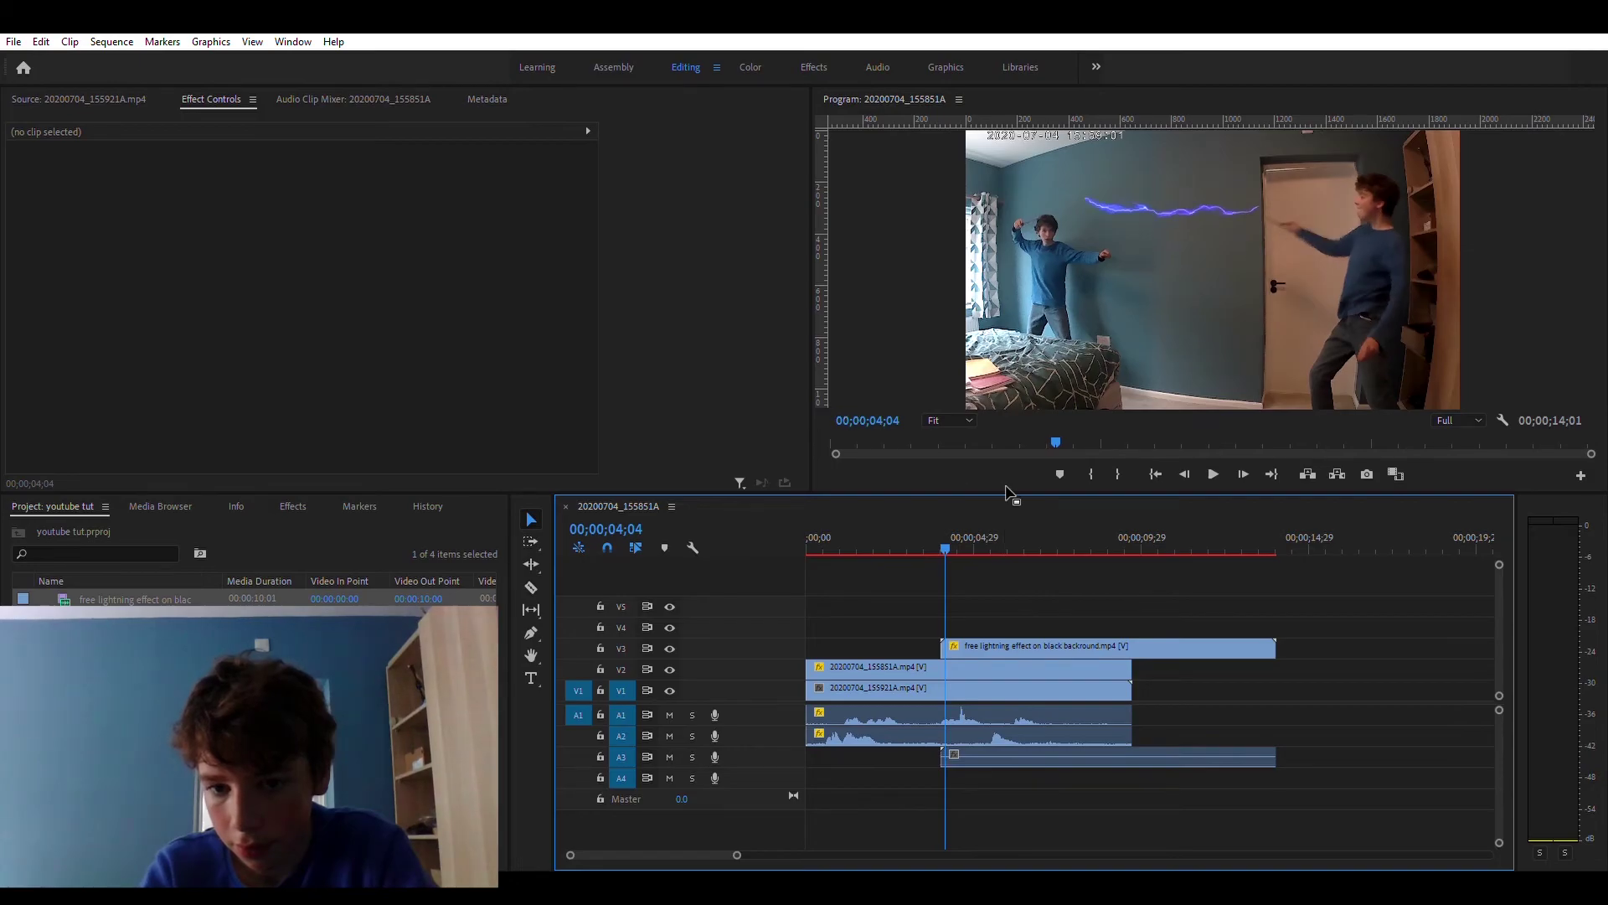
pyautogui.click(1163, 194)
pyautogui.click(1163, 193)
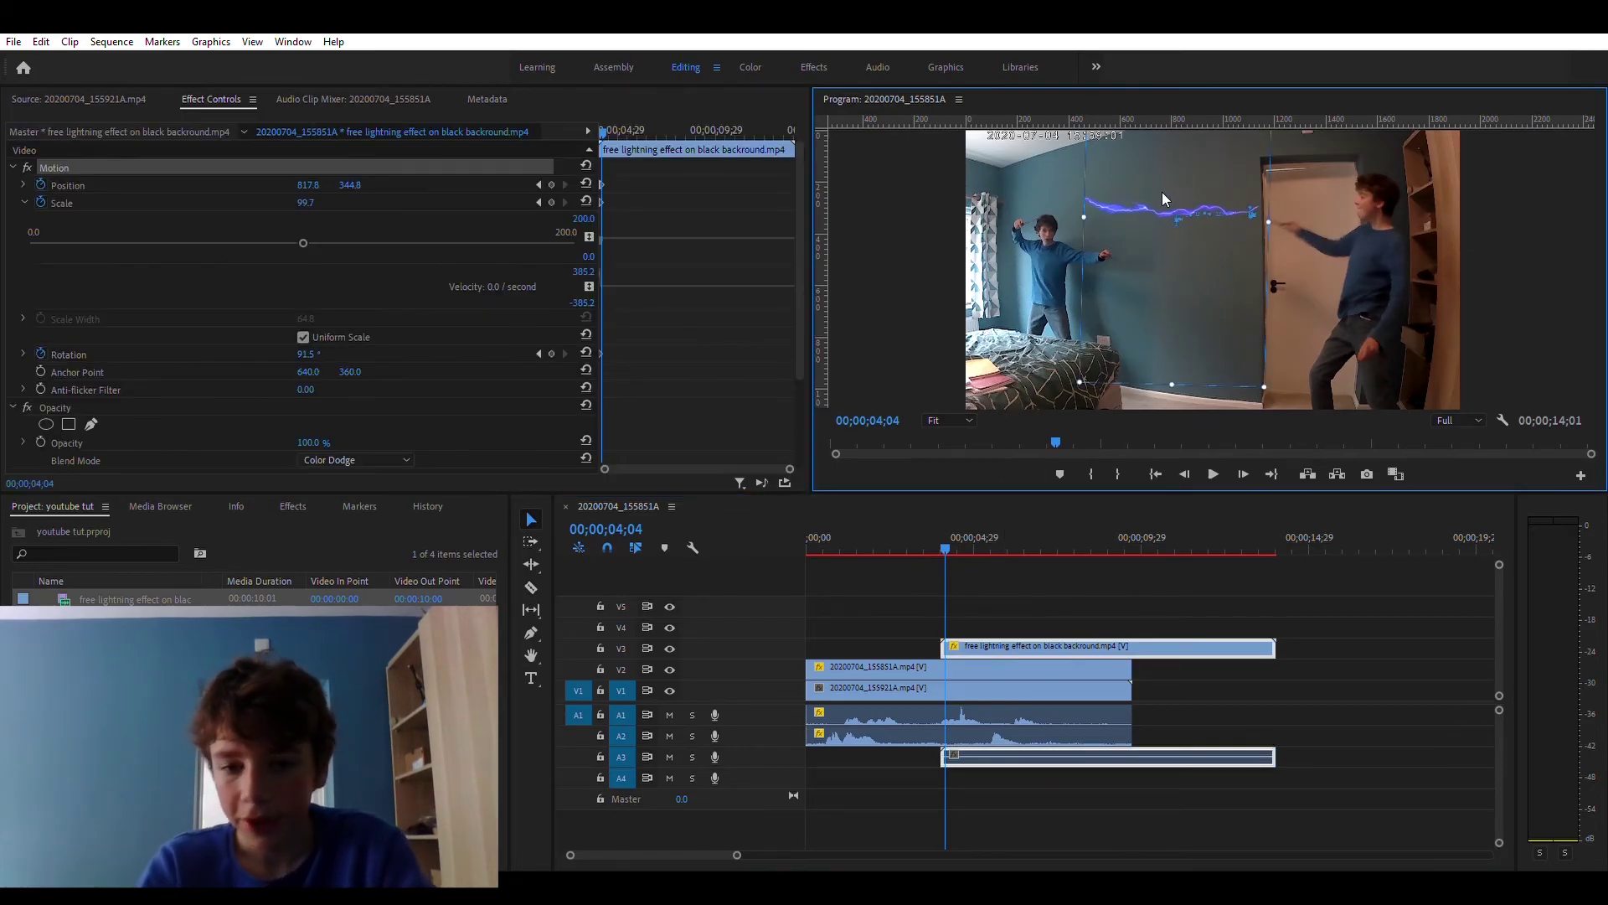